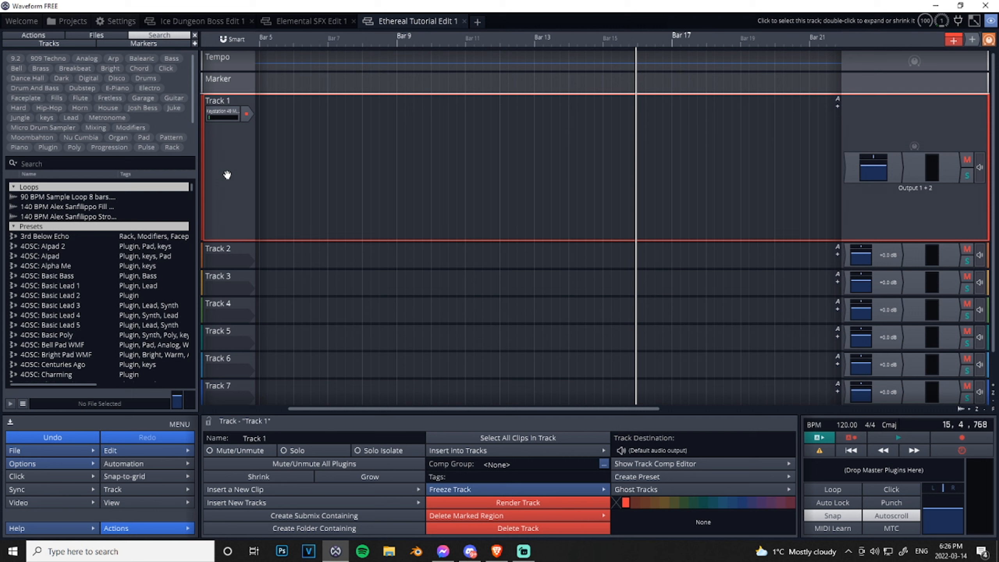
- Insert the Plugin Boutique Scaler 2 plugin on Track 1 and reposition its window
right_click(847, 184)
click(882, 209)
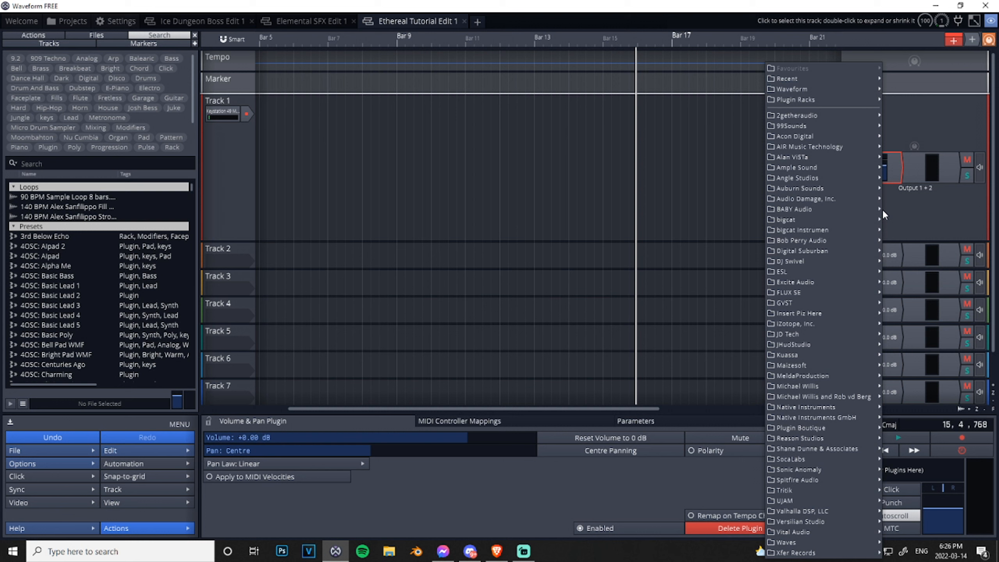
mouse_move(800, 431)
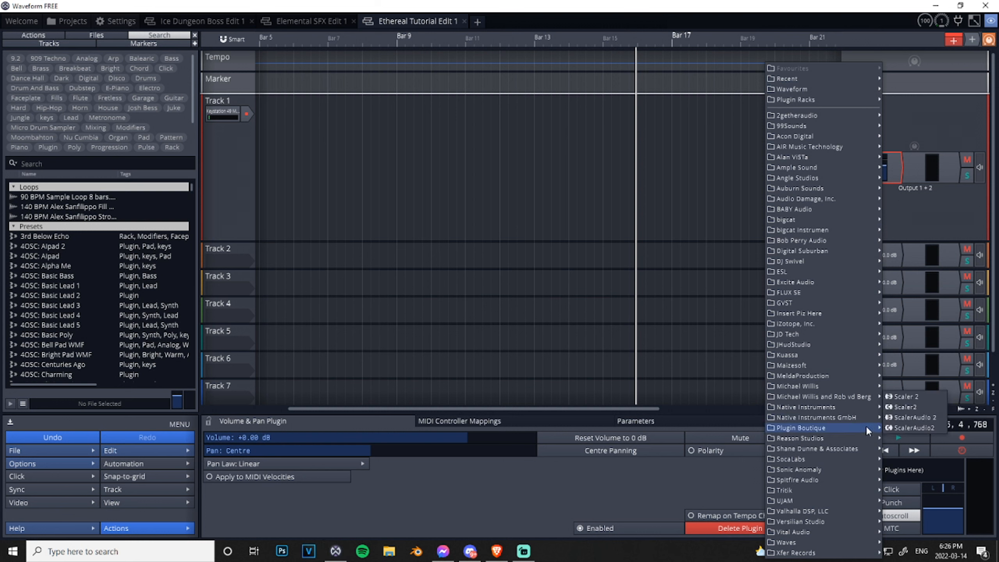
click(907, 396)
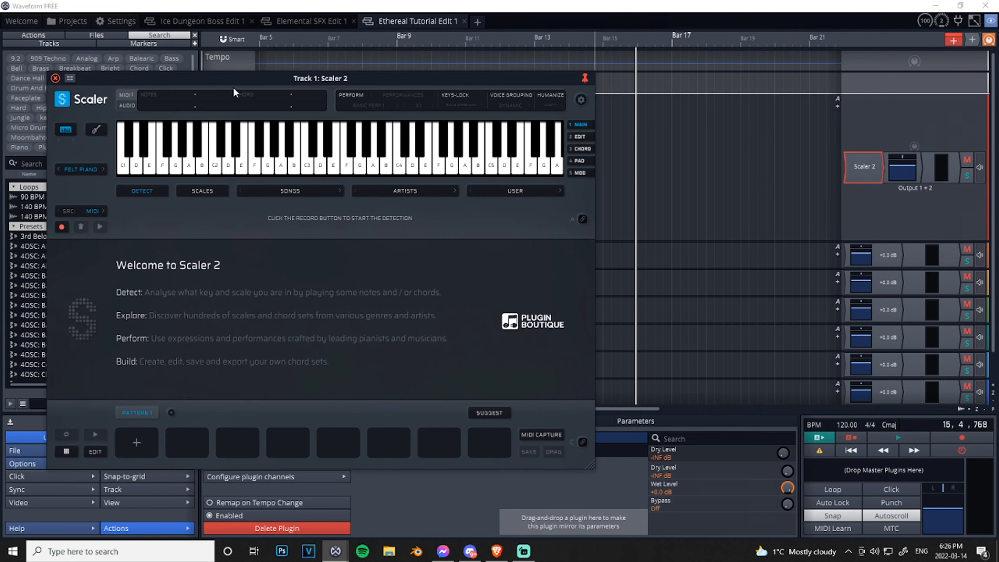
drag(236, 84, 359, 83)
- Set Scaler 2's instrument sound to Soft Piano and reposition the plugin window
click(199, 171)
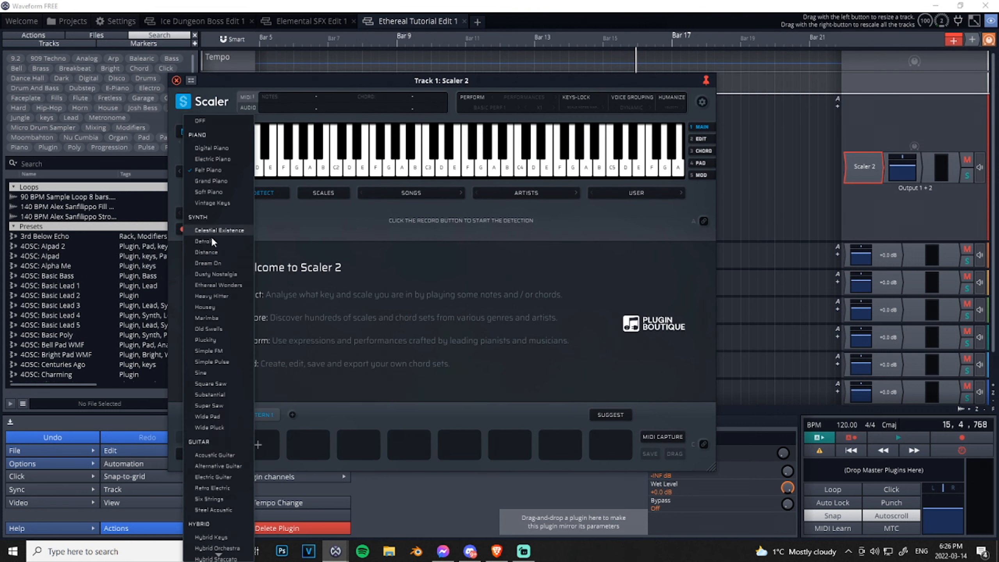
scroll(212, 385, down, 4)
scroll(214, 402, up, 4)
click(208, 192)
drag(294, 77, 265, 70)
- Audition an F key, switch the keyboard display to the guitar fretboard and play a fretboard note
click(346, 160)
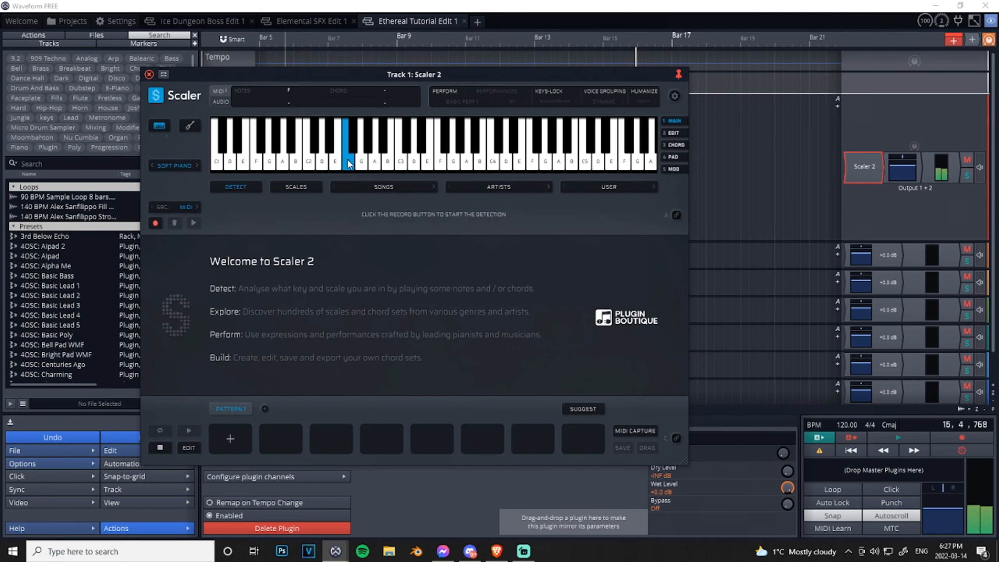
click(190, 125)
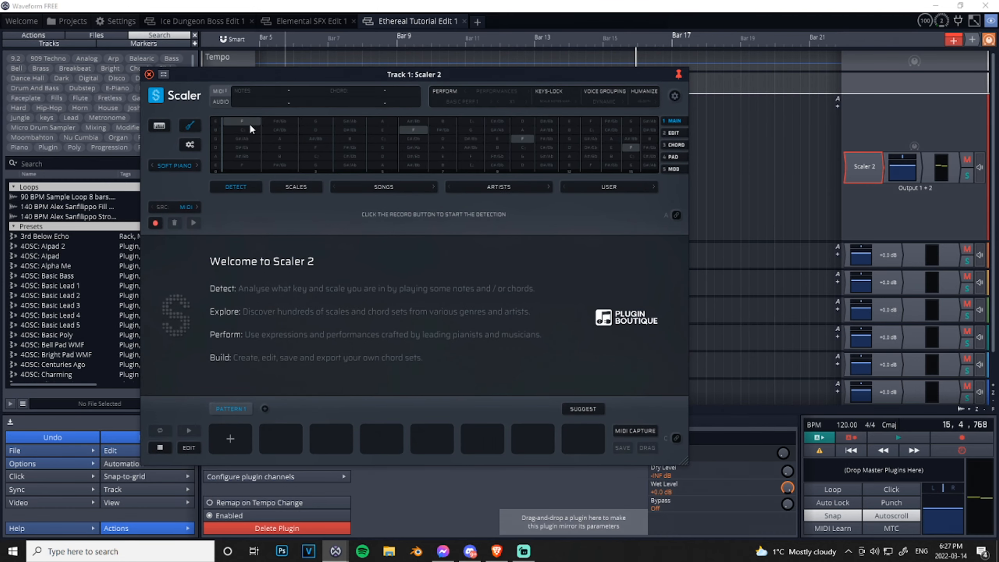
click(249, 156)
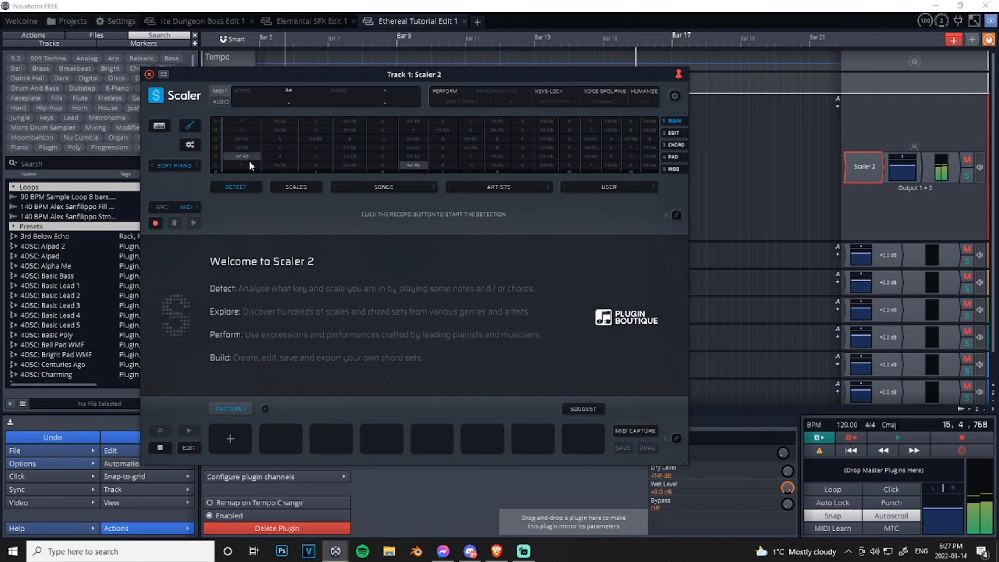
- Try the Degrees view for the fretboard, play a position, and return the view to Notes
click(189, 144)
click(291, 197)
click(298, 224)
click(243, 165)
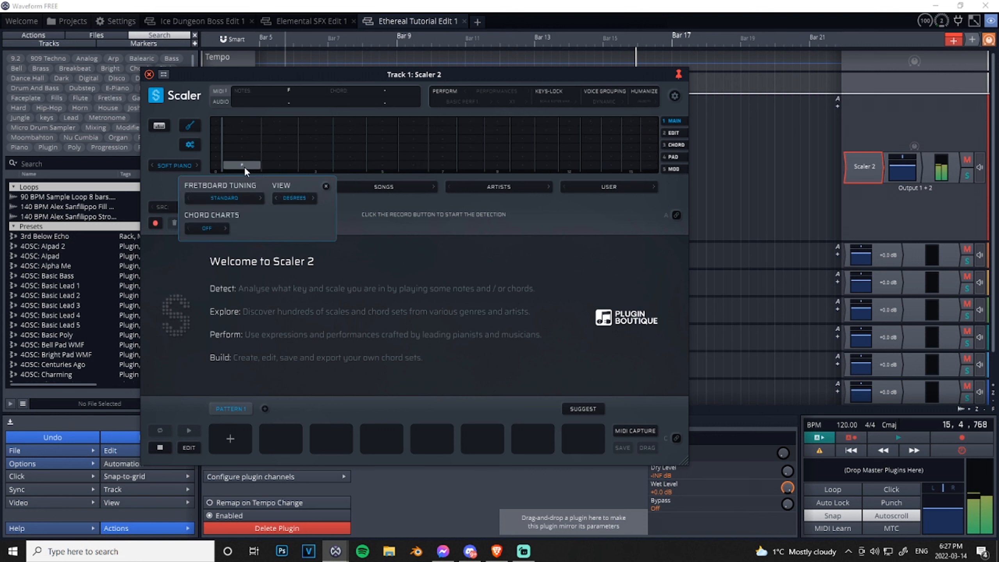
click(295, 198)
click(295, 212)
click(326, 186)
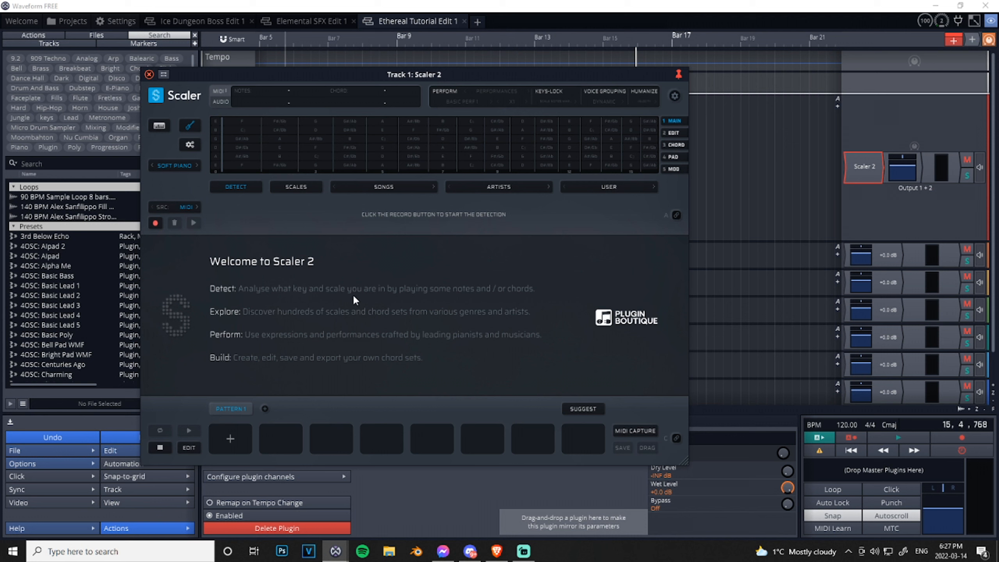
- Open the scale library, check its note and type filters, and select the C Minor scale
click(296, 187)
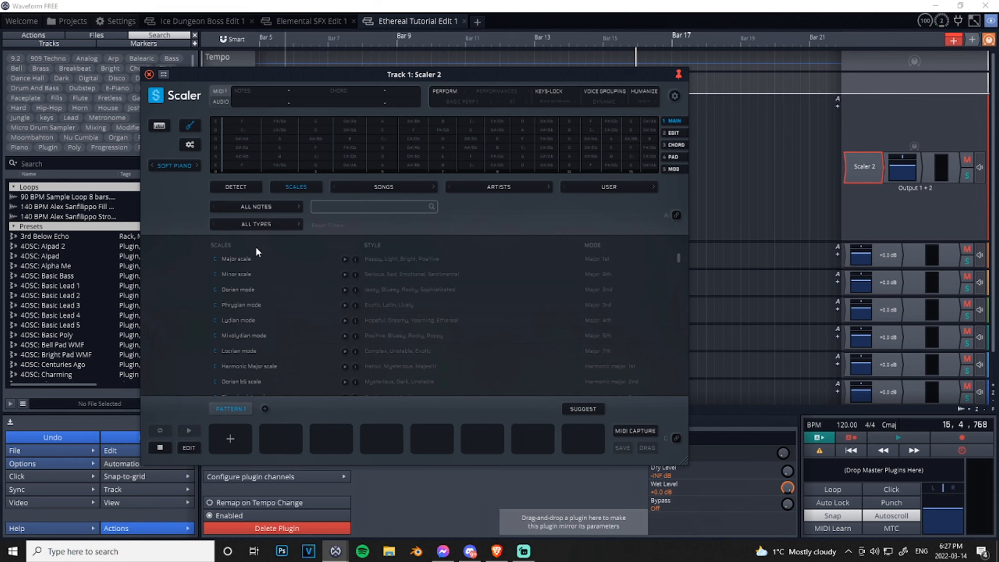
click(254, 208)
click(181, 203)
click(273, 232)
click(168, 196)
click(245, 275)
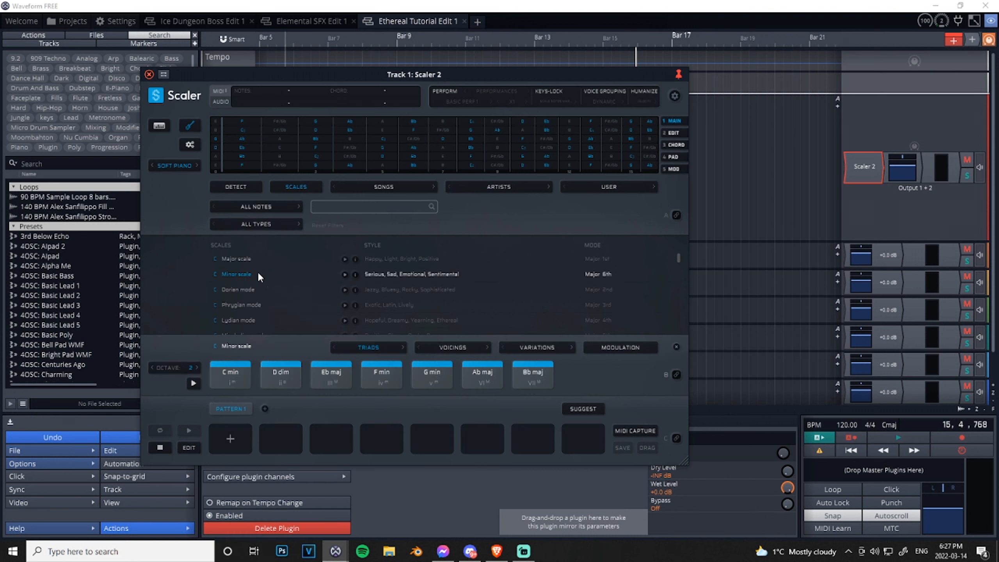
- Play through the C Minor scale's chords and stop the playback
click(193, 383)
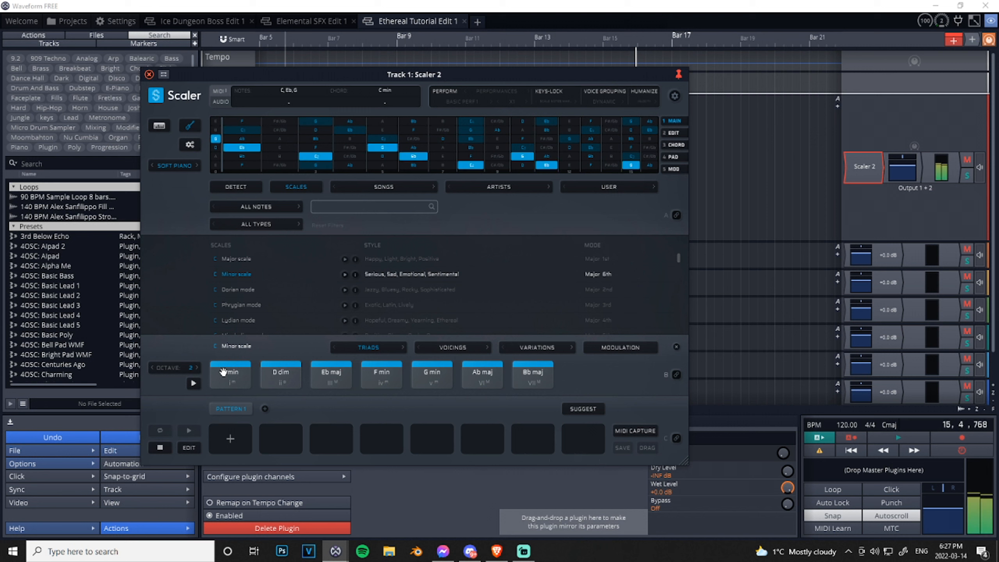
click(192, 383)
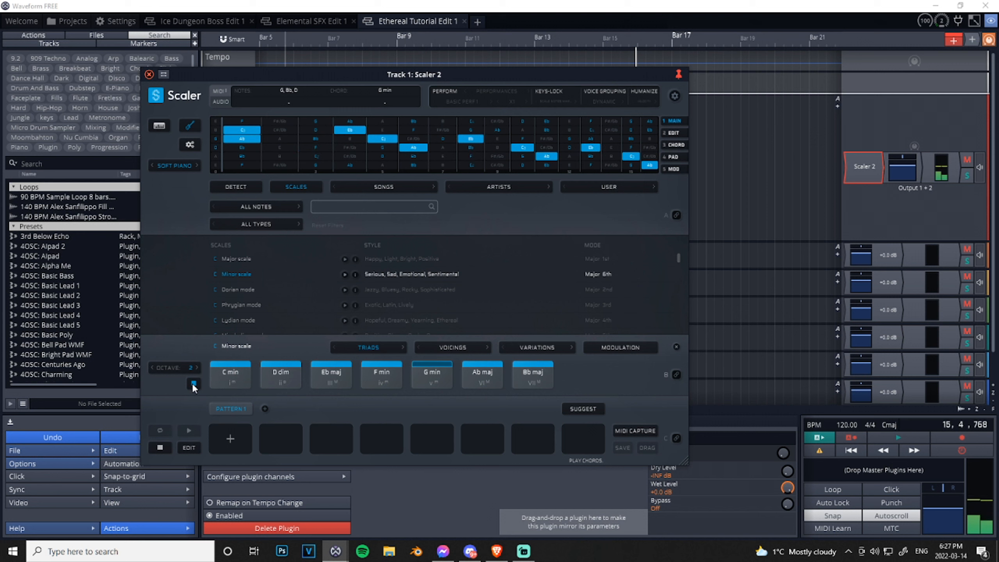
click(193, 383)
- Try 7ths, 9ths and 11ths for the scale's chords, and return them to Triads
click(374, 347)
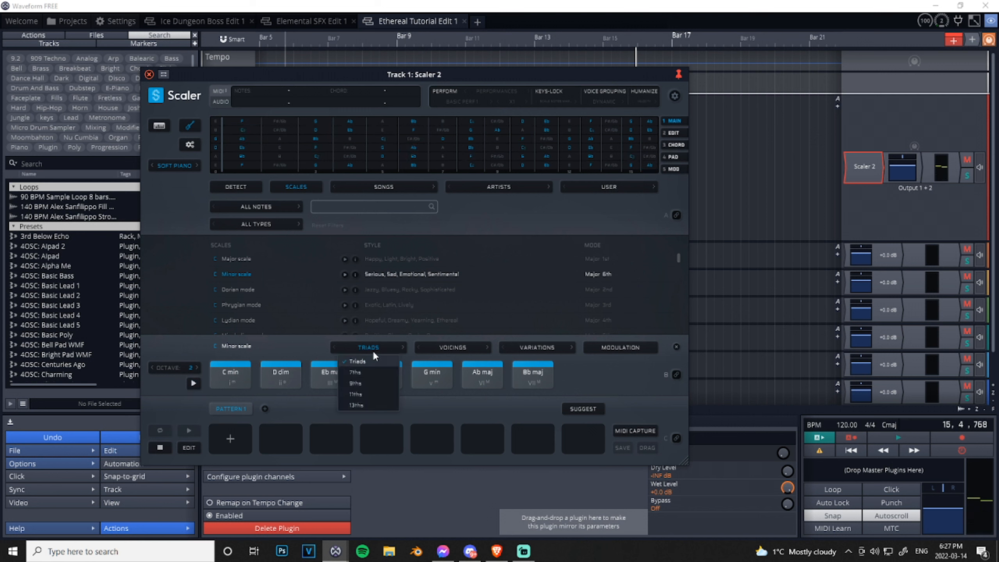
click(357, 374)
click(373, 347)
click(362, 384)
click(368, 348)
click(360, 393)
click(367, 348)
click(365, 360)
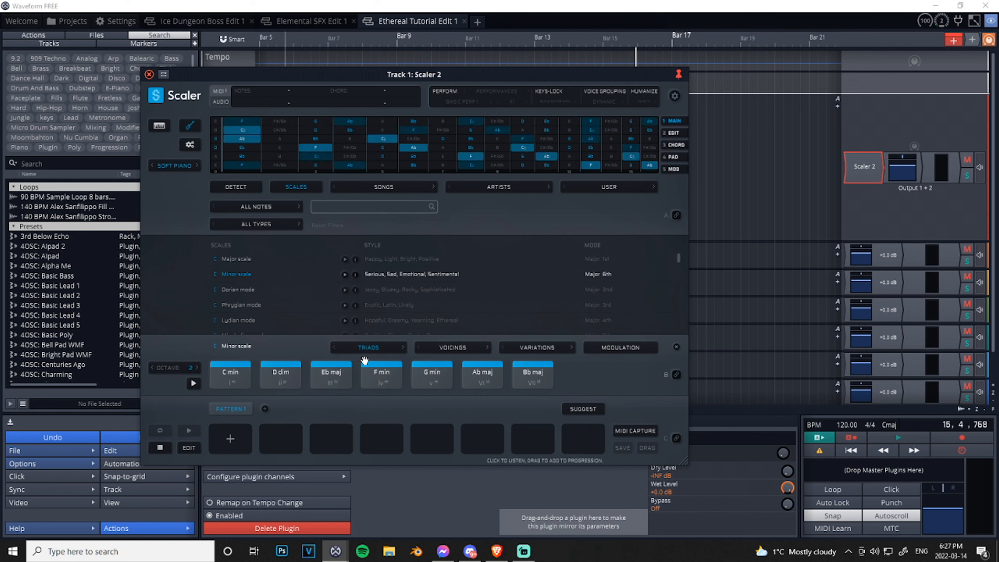
- Try Voicing 2 and Voicing 3 on the scale's chords, and settle on Voicing 1
click(451, 348)
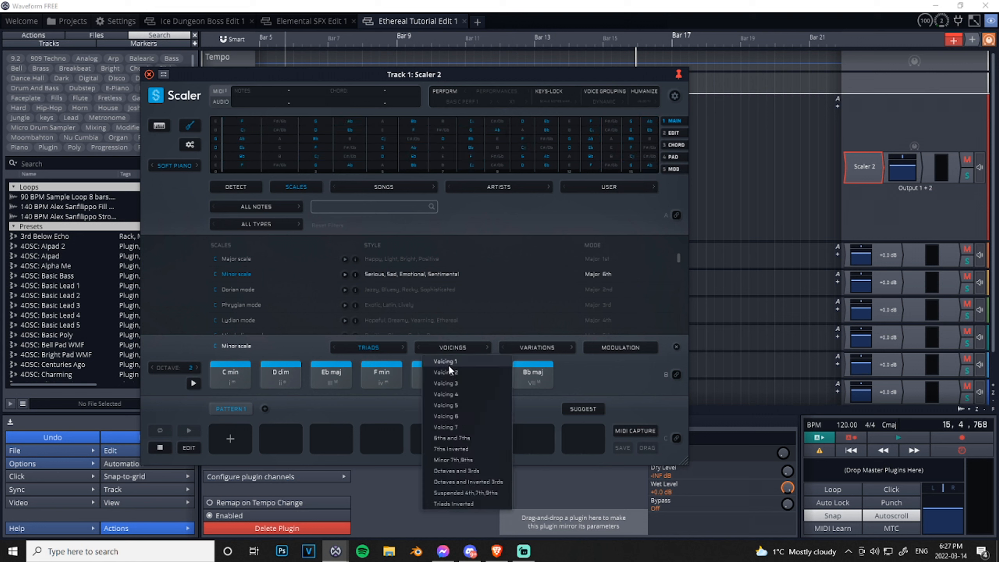
click(453, 374)
click(456, 347)
click(457, 381)
click(455, 348)
click(456, 361)
- Check the chord variations and the modulation page, and look through the list of scales
click(529, 348)
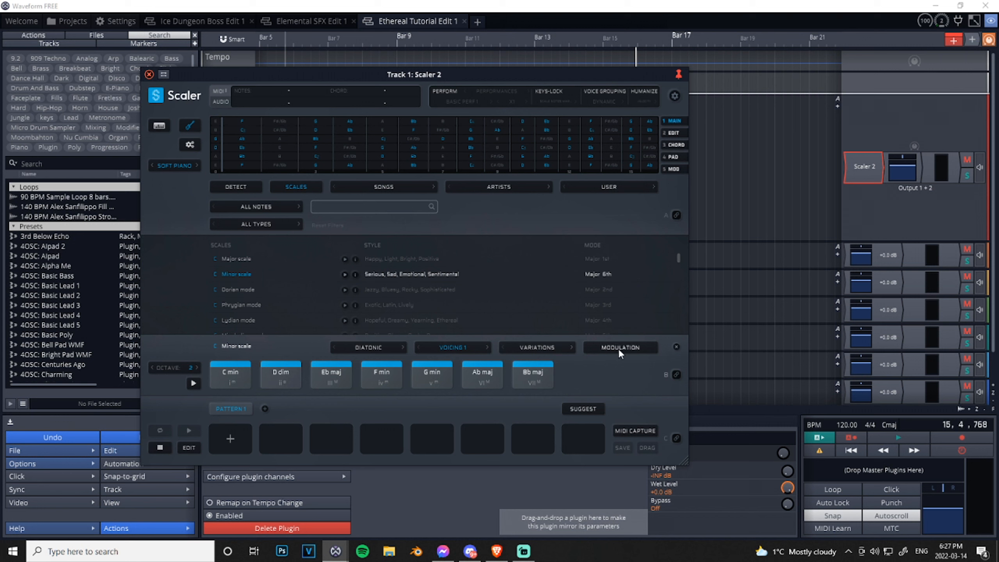
click(618, 347)
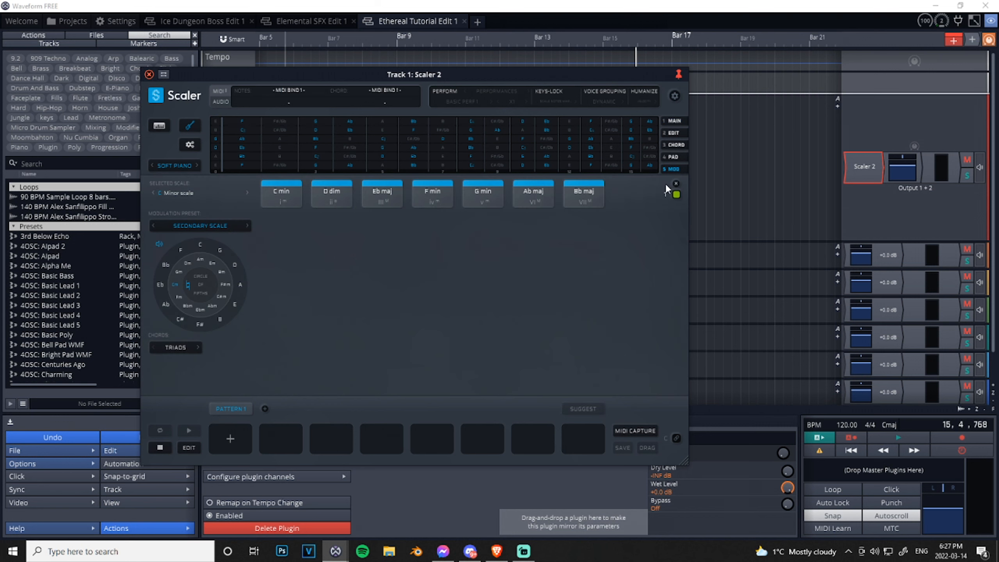
click(676, 184)
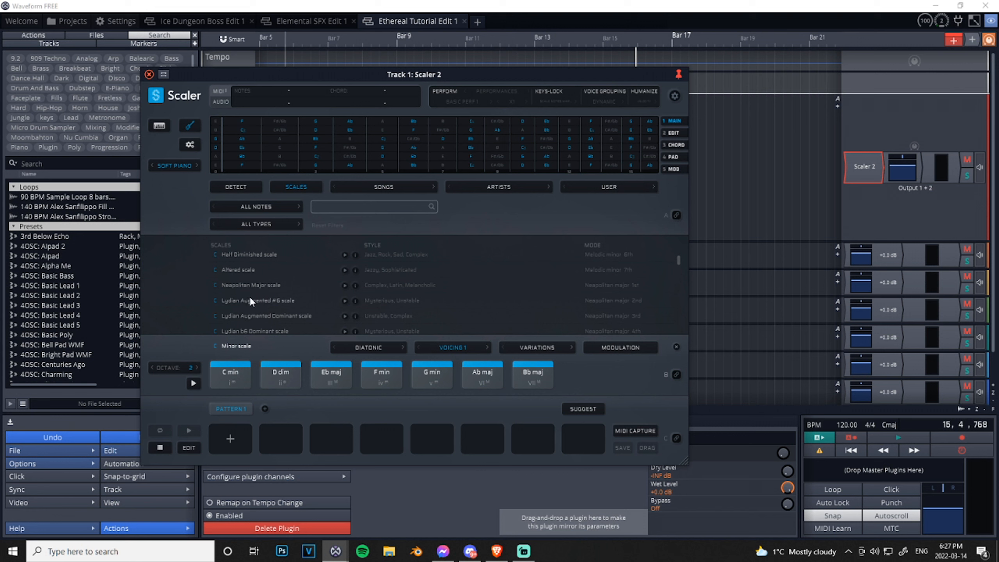
scroll(253, 289, up, 3)
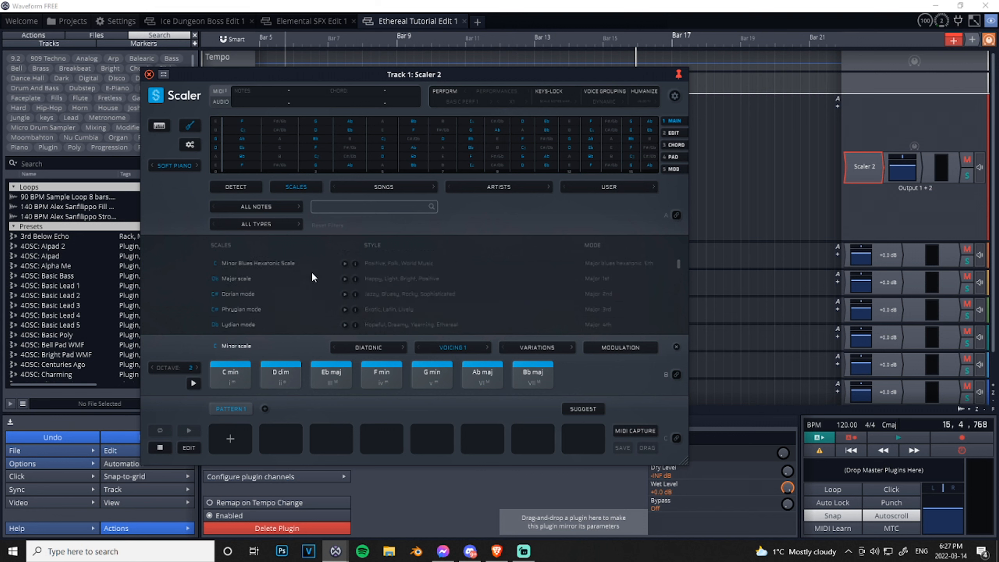
drag(680, 268, 669, 209)
- Browse the song chord sets by genre, load Chill 2 and play through its progression
click(369, 190)
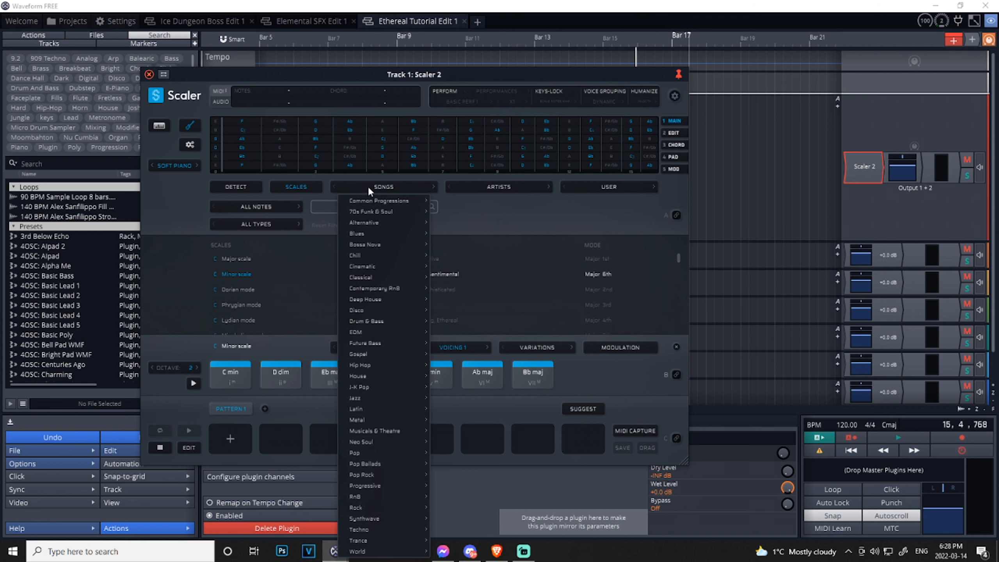
mouse_move(370, 509)
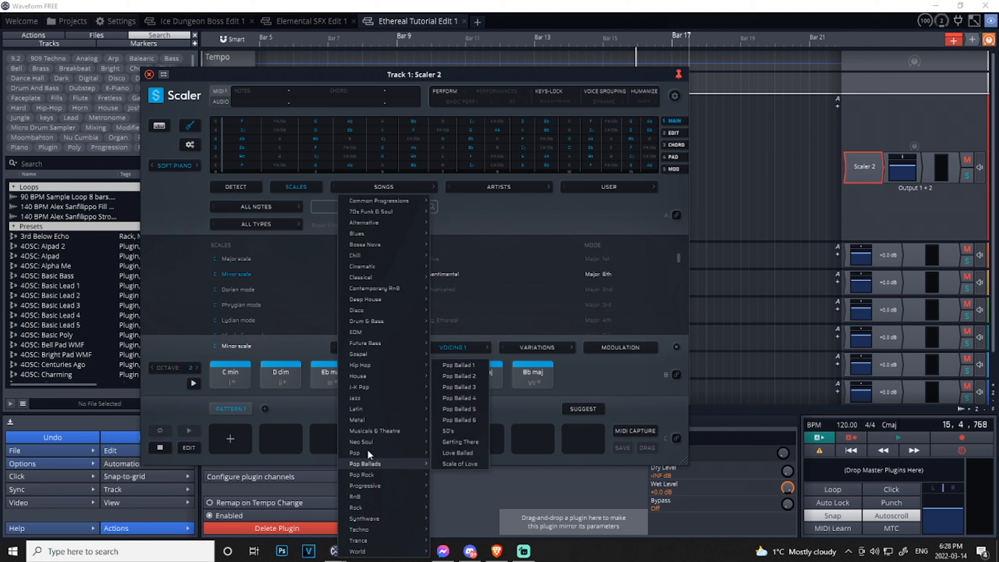
mouse_move(384, 422)
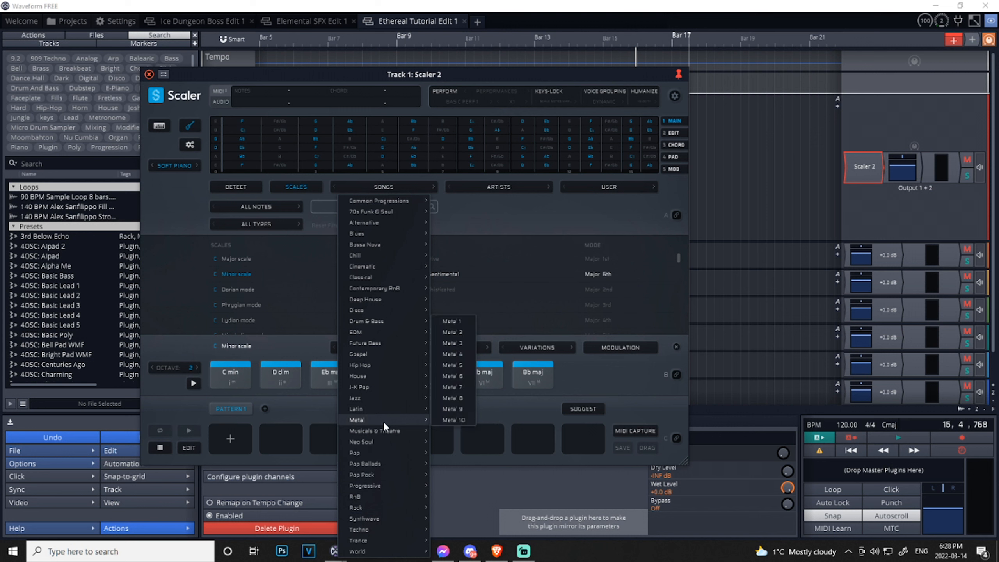
mouse_move(379, 387)
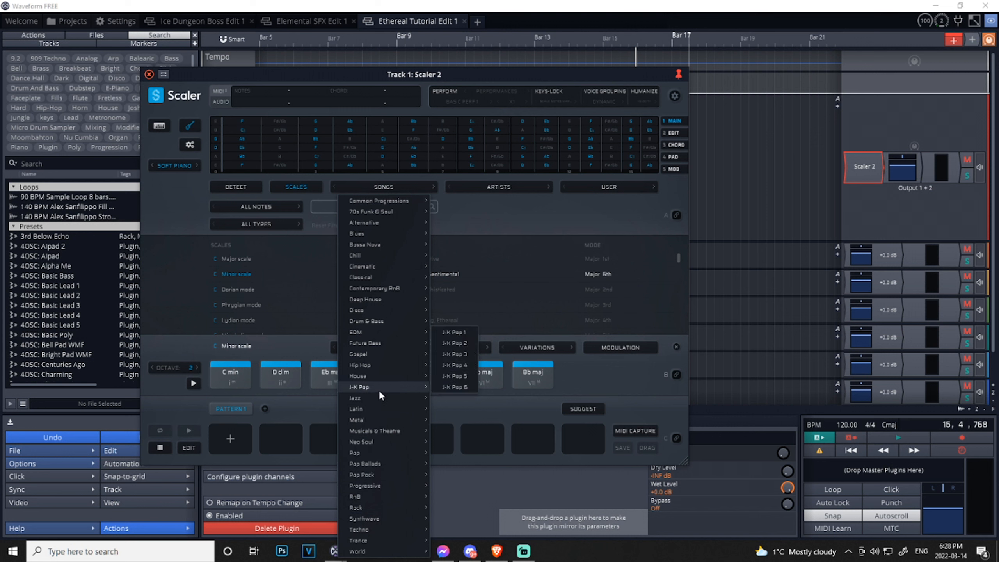
mouse_move(370, 254)
click(455, 264)
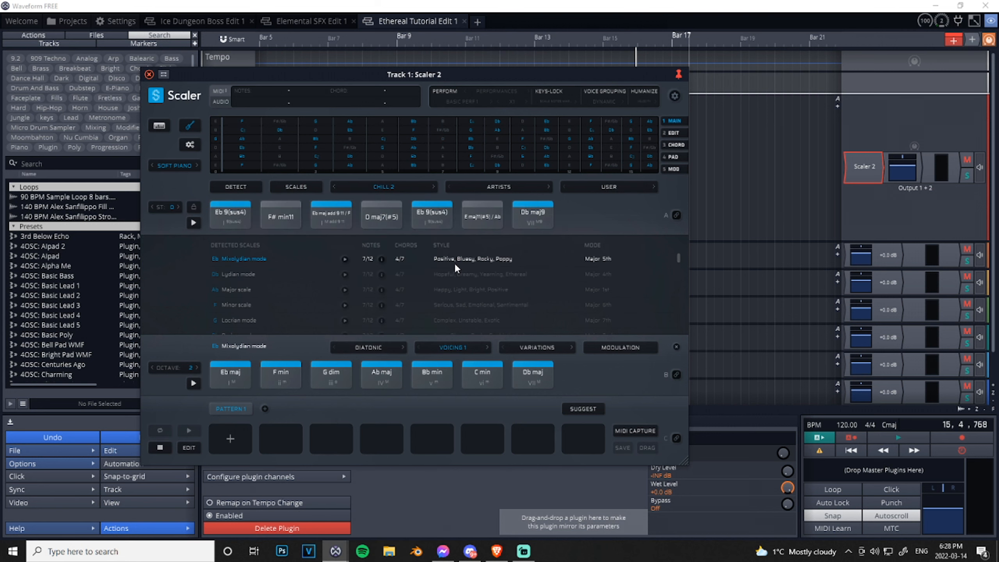
click(195, 223)
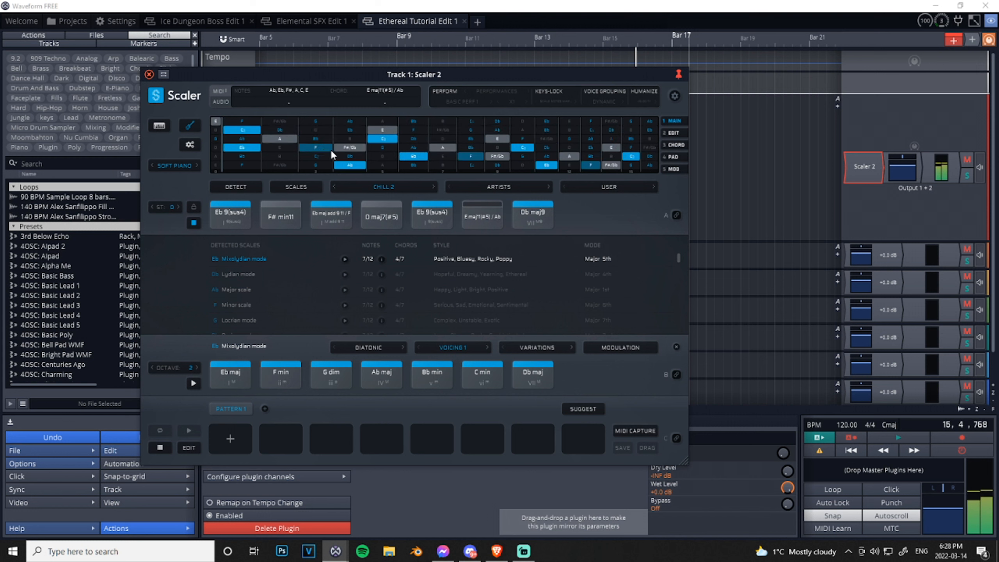
click(194, 222)
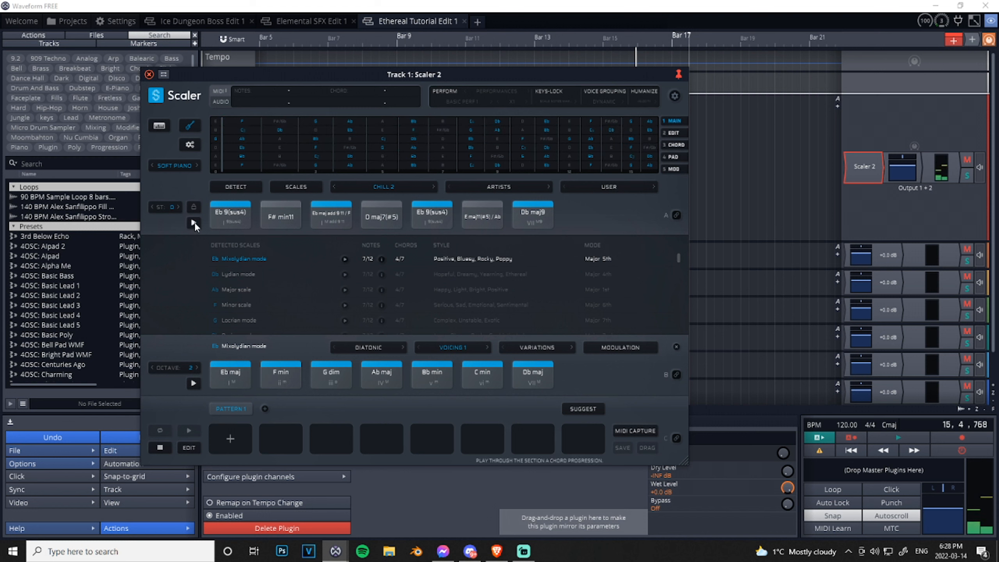
- Load the Chill 4 song chord set and audition its progression
click(395, 189)
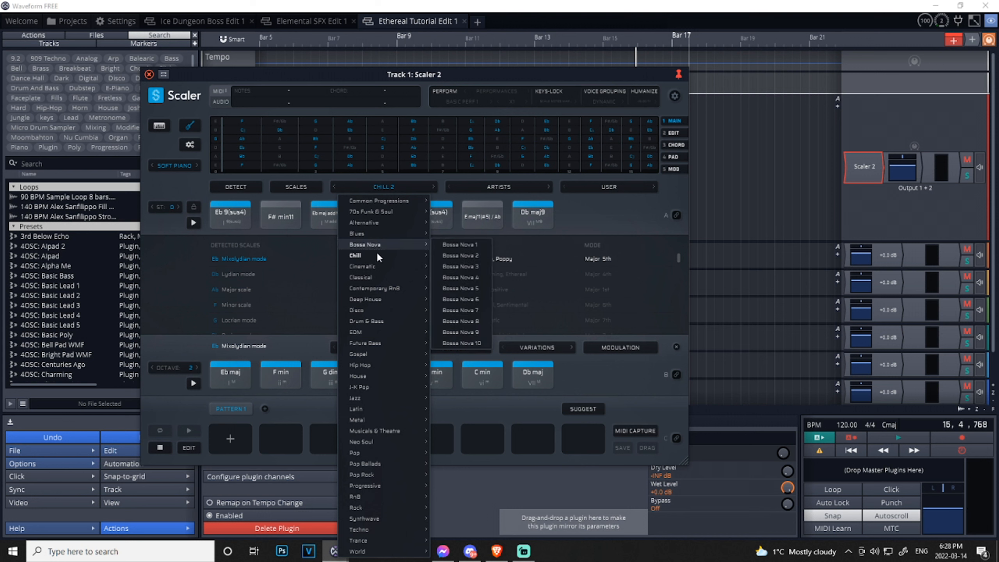
mouse_move(378, 256)
click(458, 274)
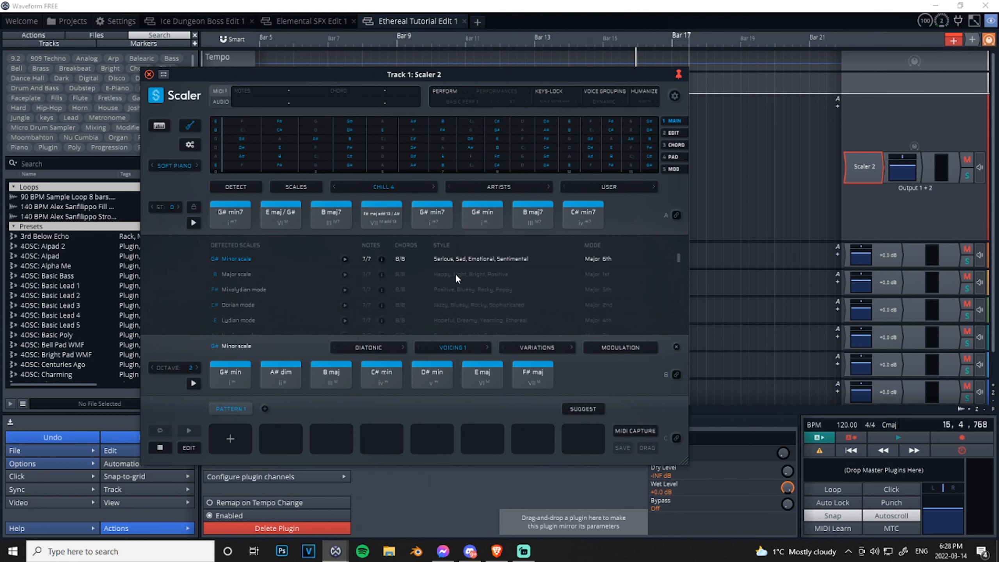
click(193, 224)
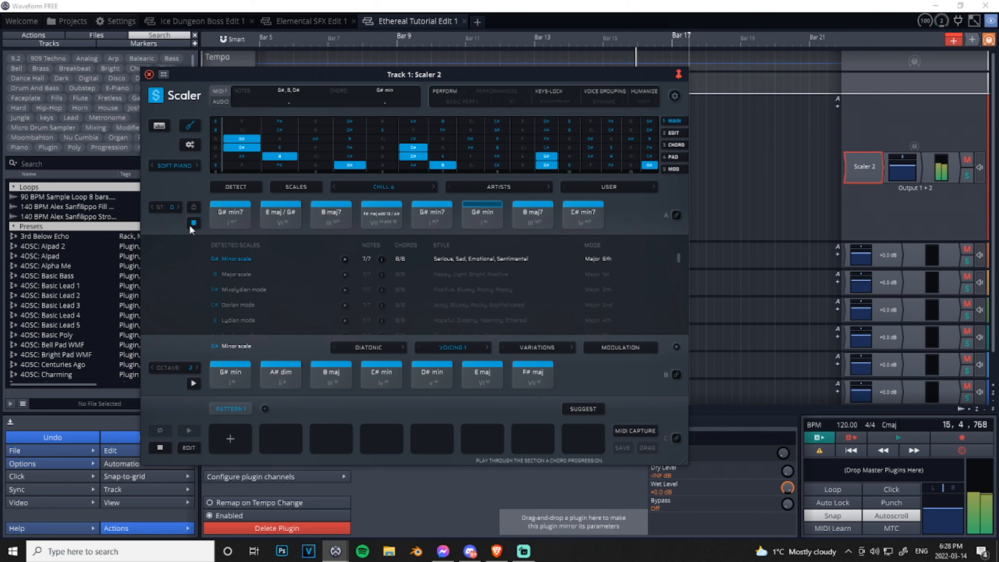
click(192, 224)
- Select all eight chords of the Chill 4 set and add them to Pattern 1
drag(230, 232, 590, 212)
drag(229, 217, 237, 441)
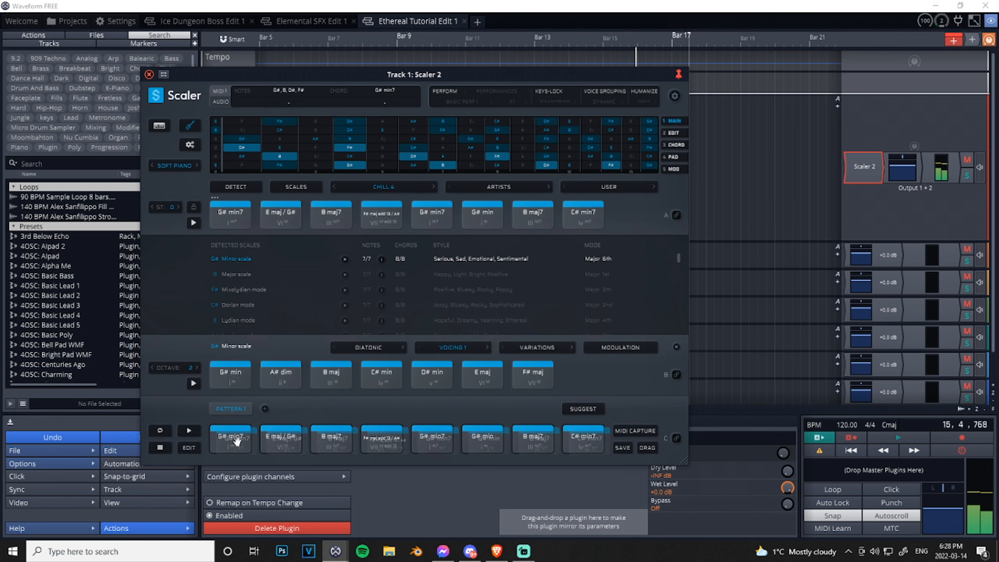
- Turn on the guitar chord charts for the pattern's chords, examine the fingerings and close the charts
click(190, 146)
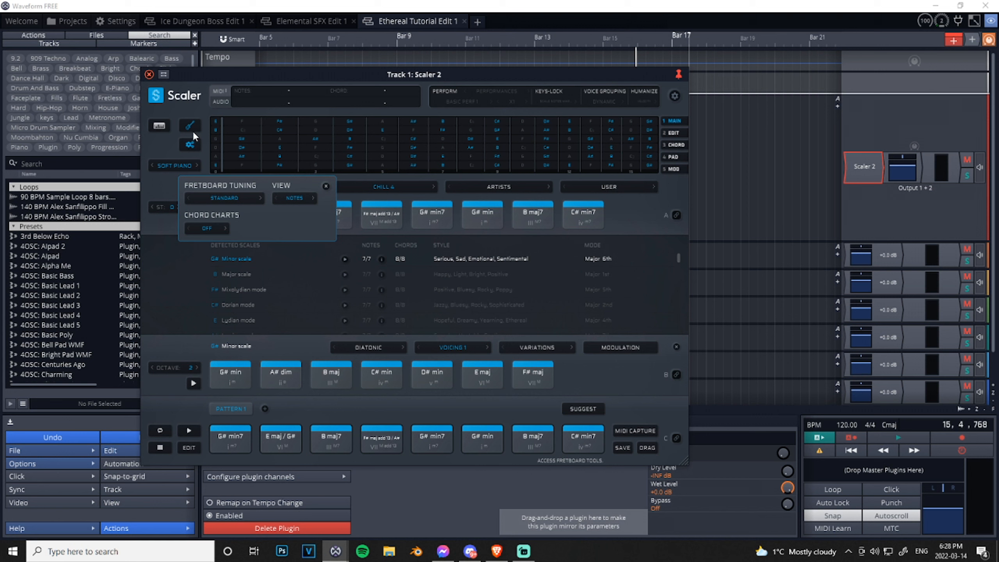
click(208, 228)
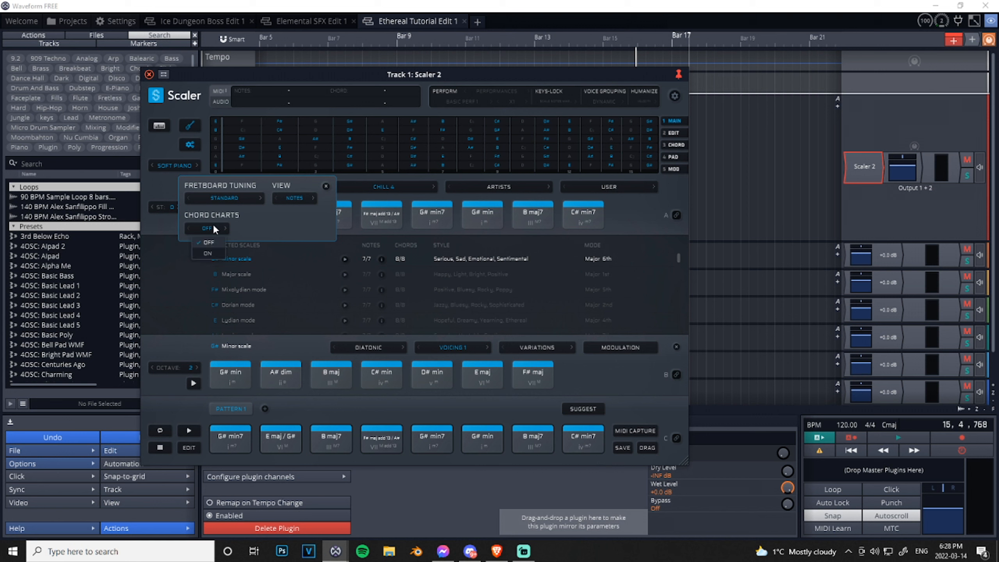
click(209, 253)
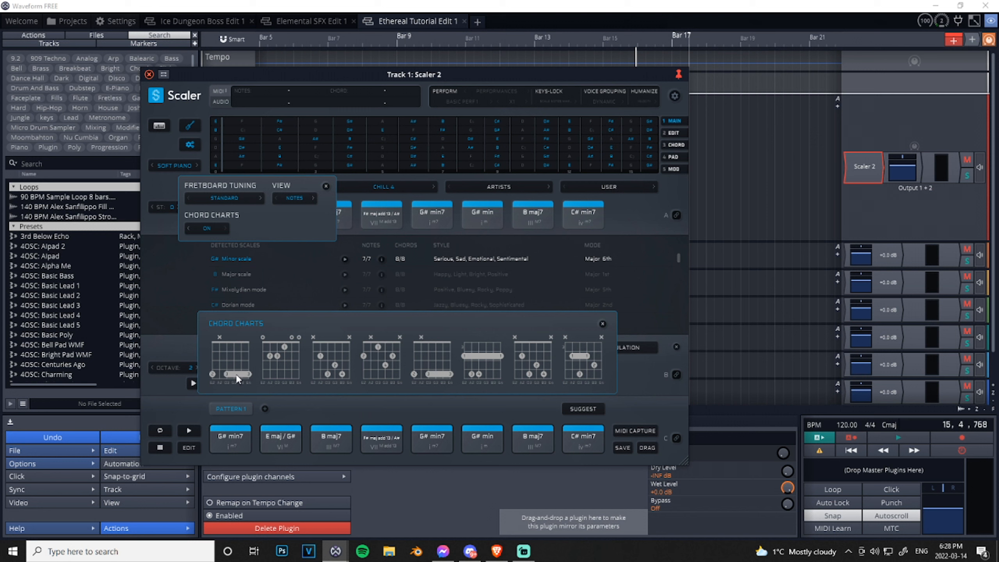
click(326, 185)
click(603, 324)
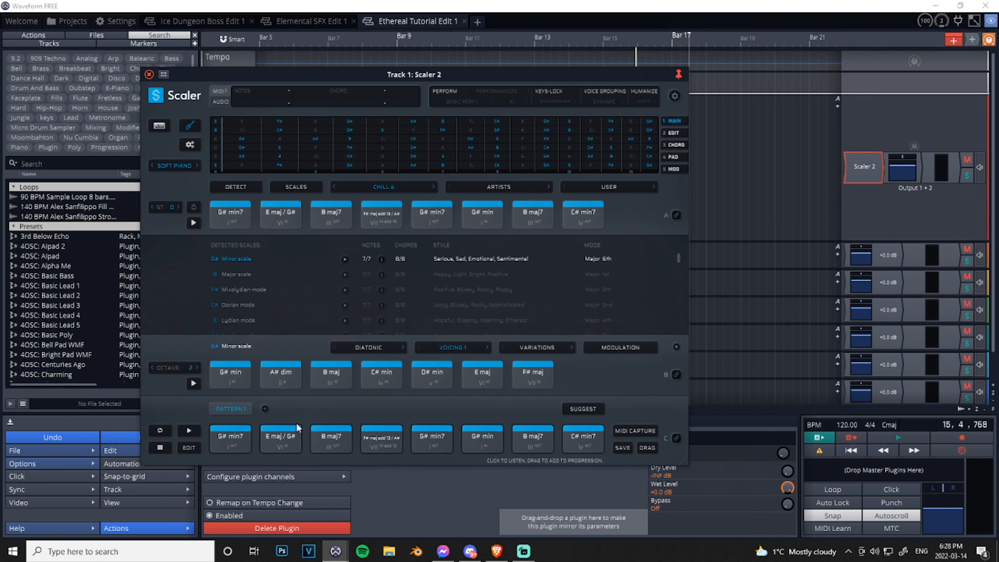
- Switch back to the piano keyboard view, hide the scale chord section and audition Pattern 1
click(159, 126)
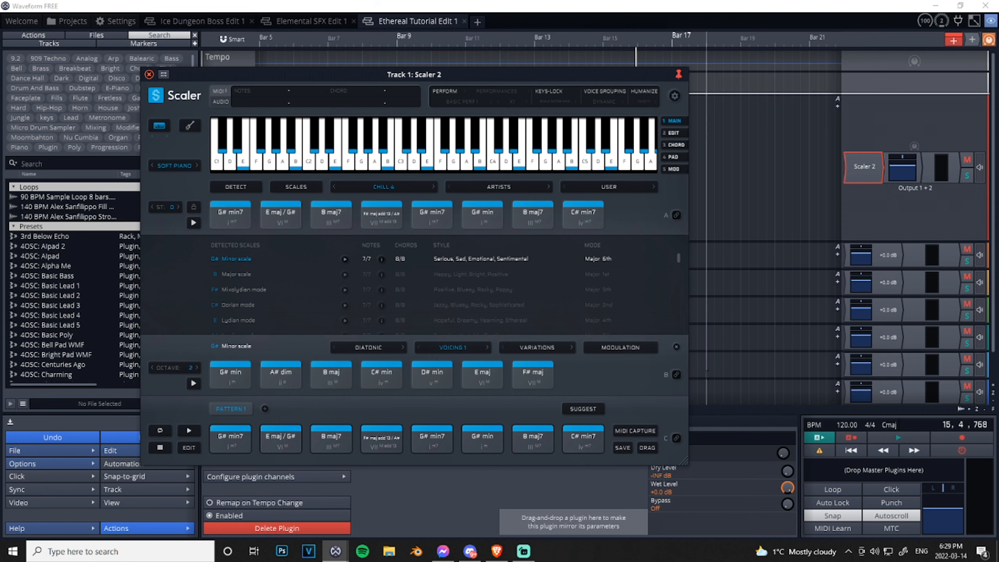
click(678, 346)
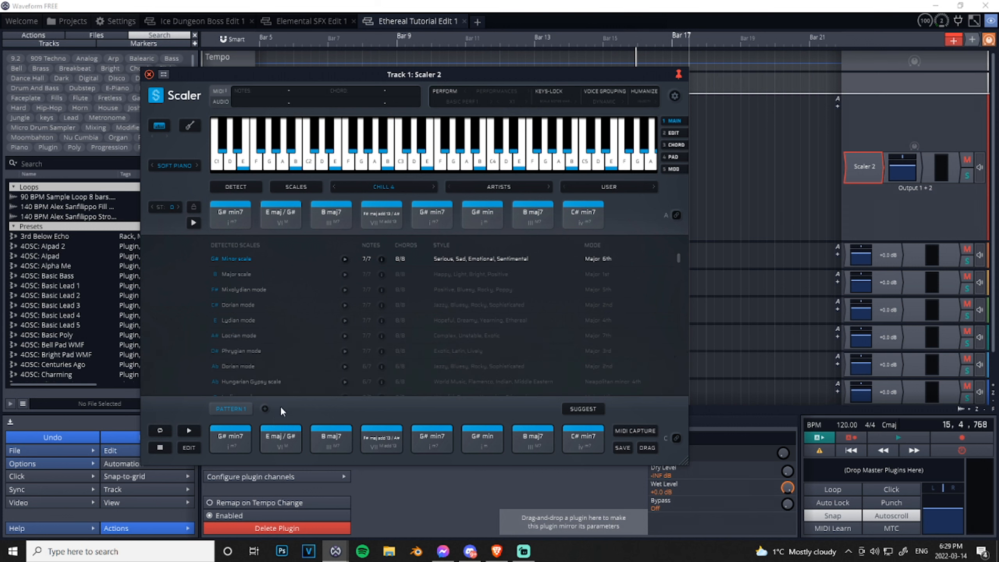
click(191, 428)
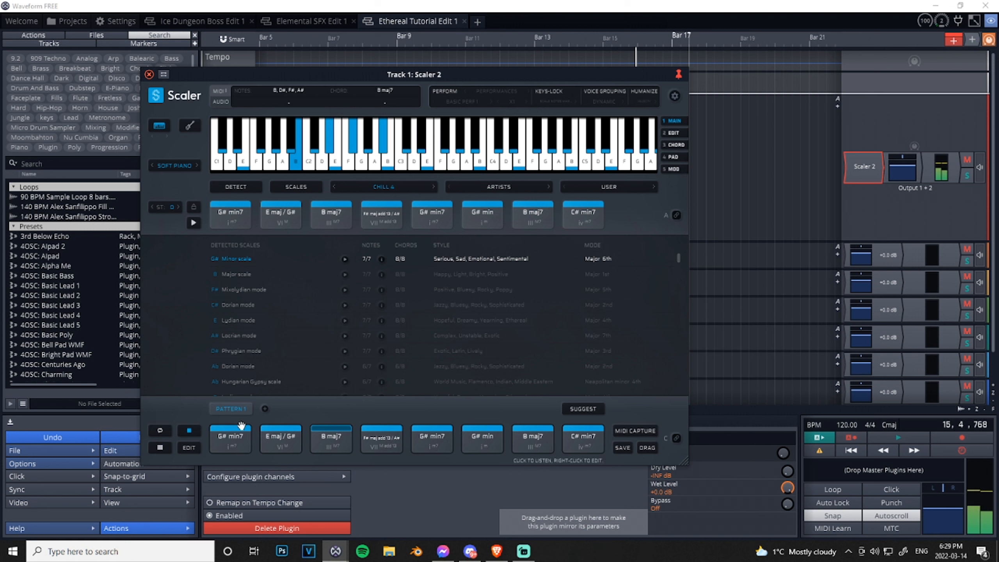
click(186, 430)
- Browse the artist chord sets, load MJ Cole 2 and audition its chords
click(503, 184)
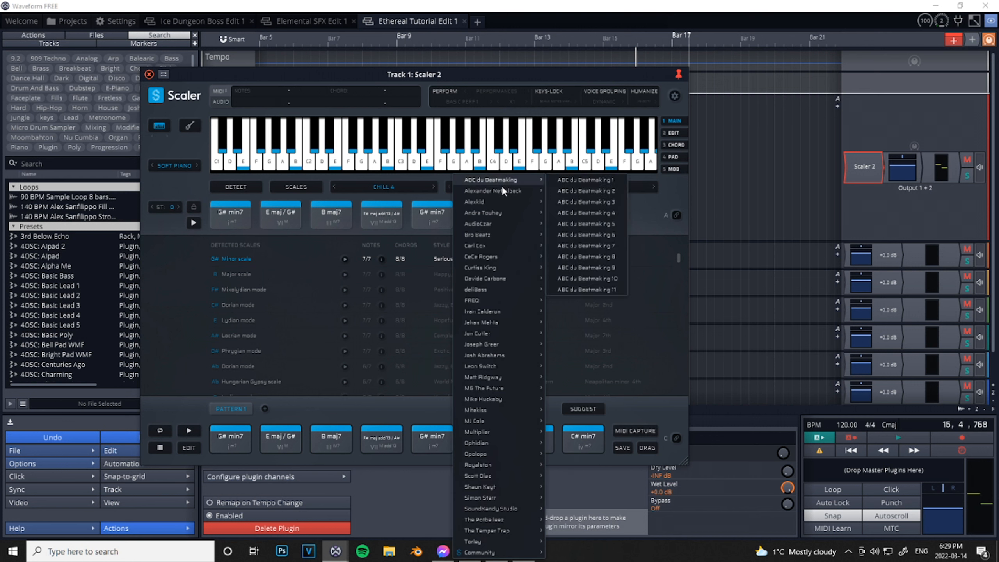
mouse_move(496, 281)
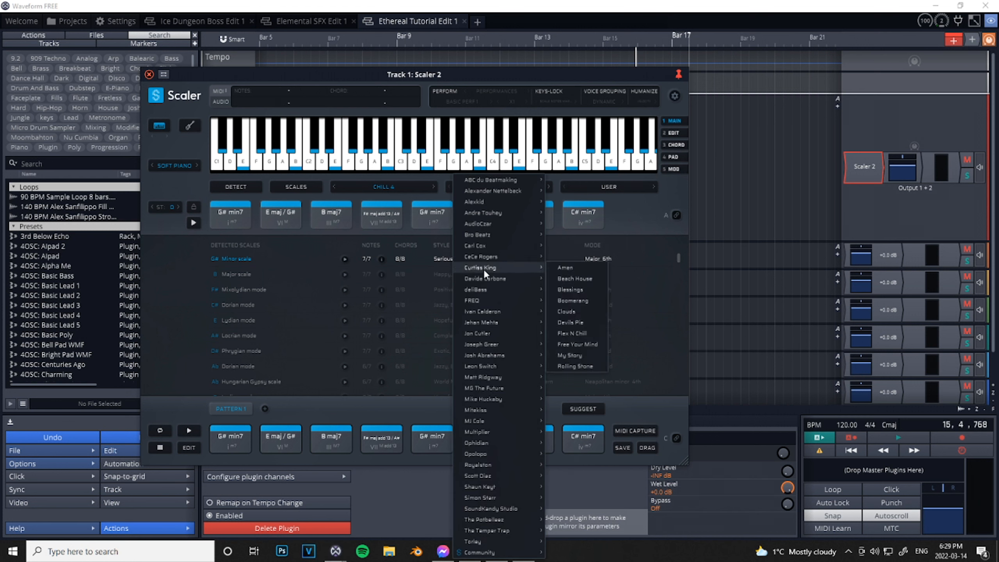
mouse_move(494, 257)
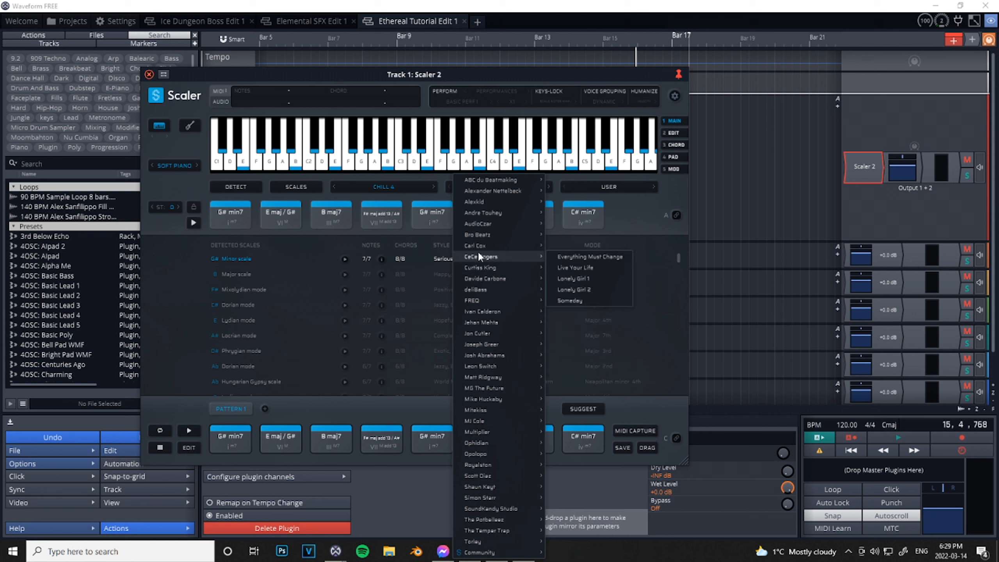
mouse_move(492, 390)
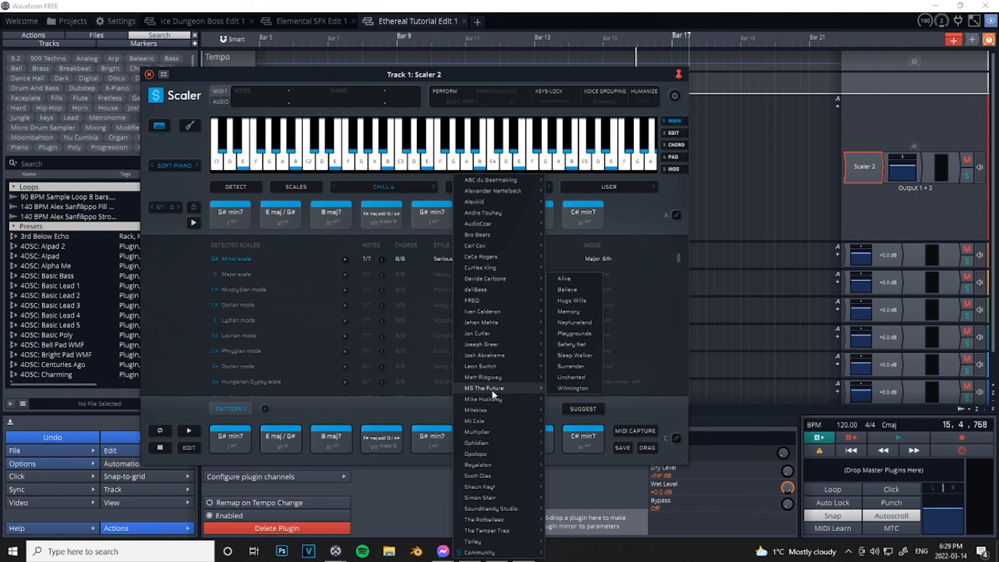
mouse_move(490, 367)
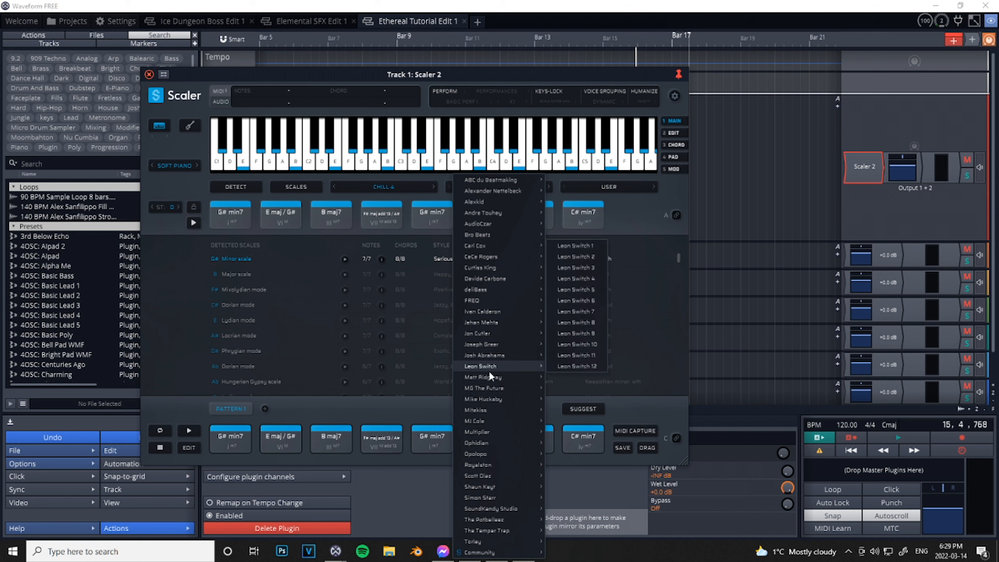
mouse_move(479, 453)
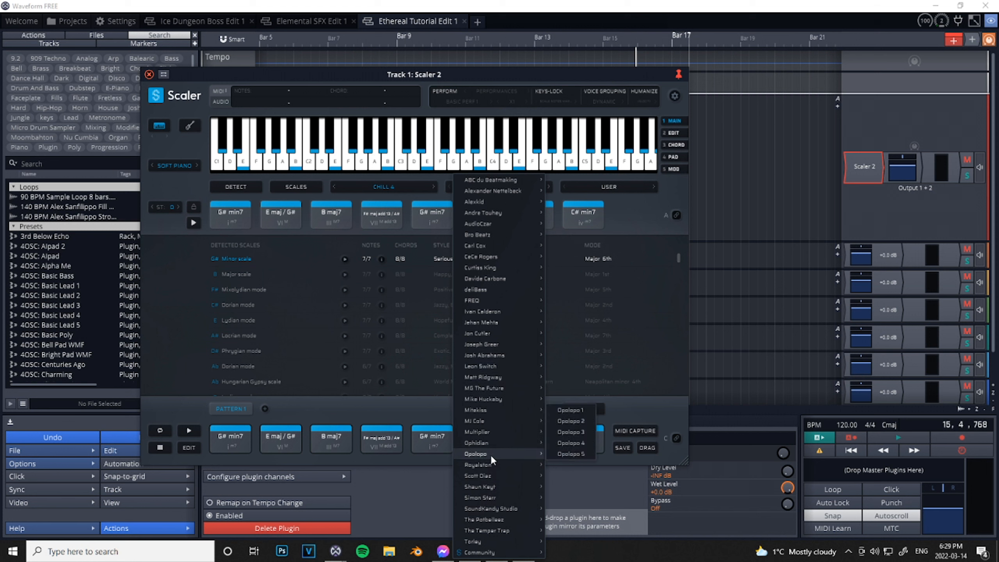
mouse_move(491, 431)
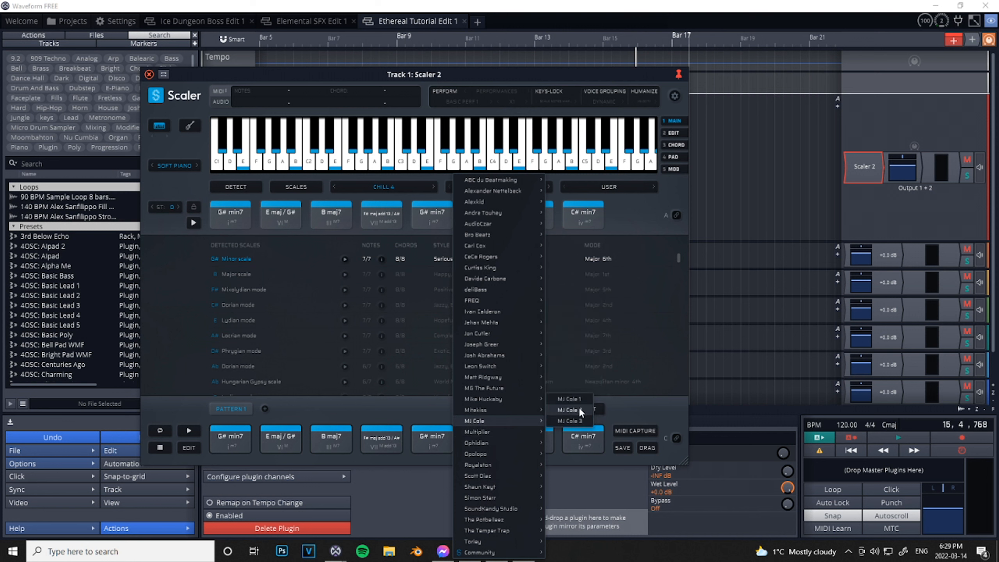
click(579, 410)
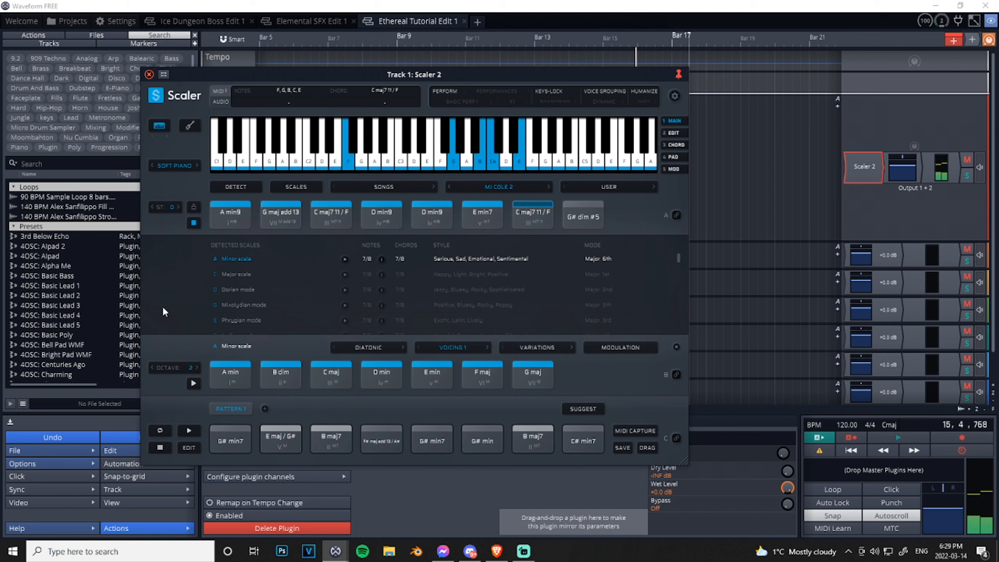
- Look through the Community artist chord sets and the user chord set options without loading any
click(483, 187)
mouse_move(480, 552)
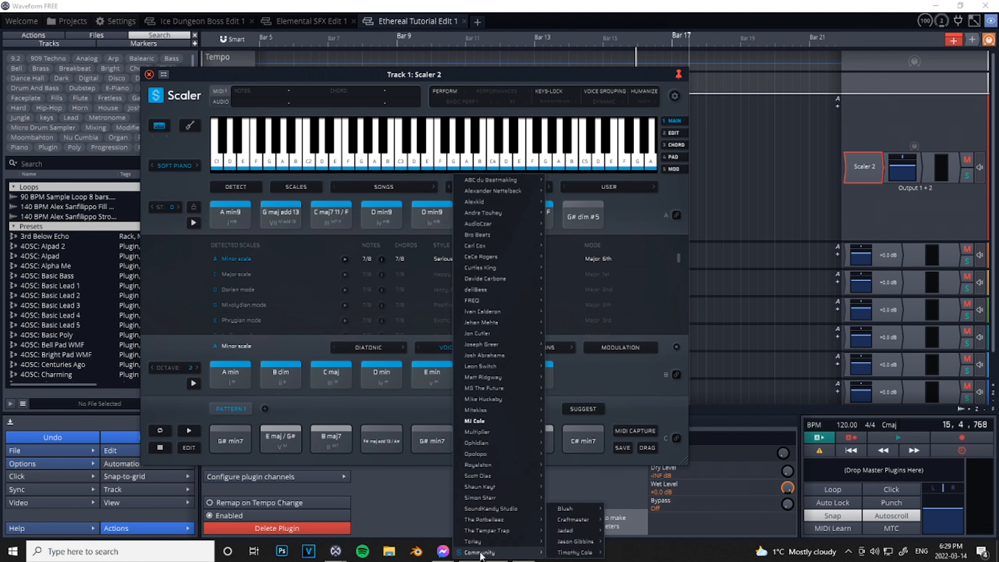
click(601, 185)
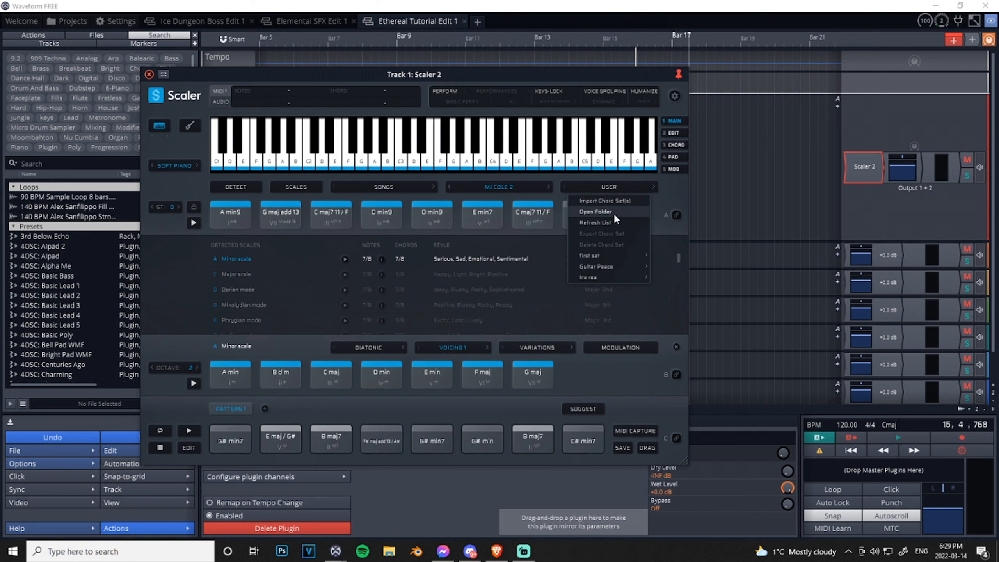
click(516, 185)
click(382, 188)
click(381, 188)
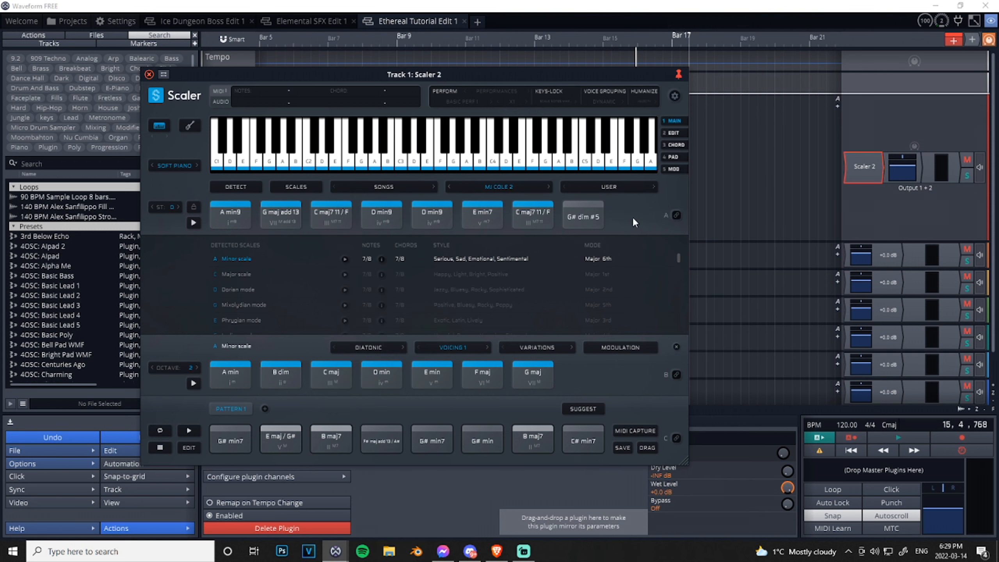
- Open Pattern 1 for editing with its chord voicings shown
click(675, 132)
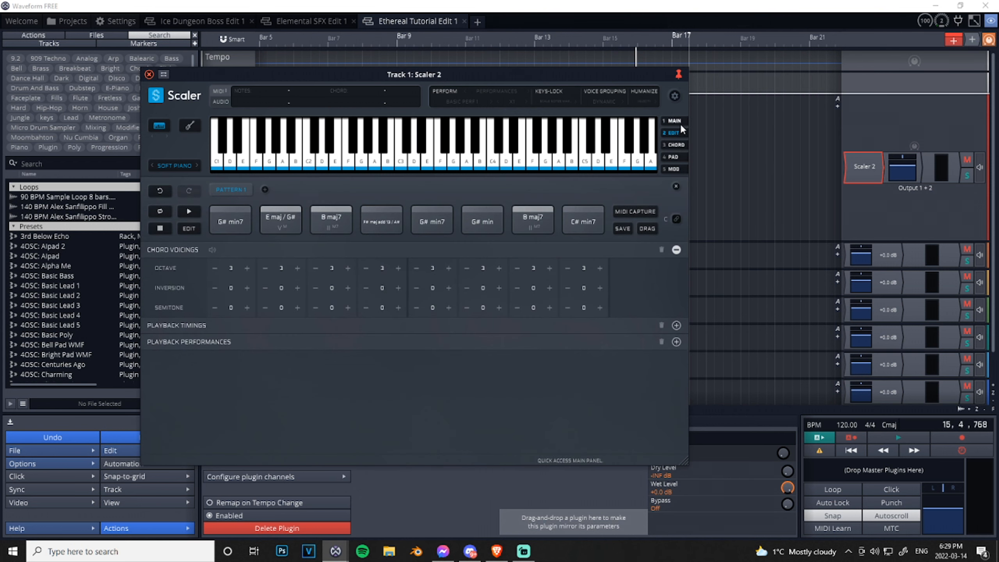
click(677, 123)
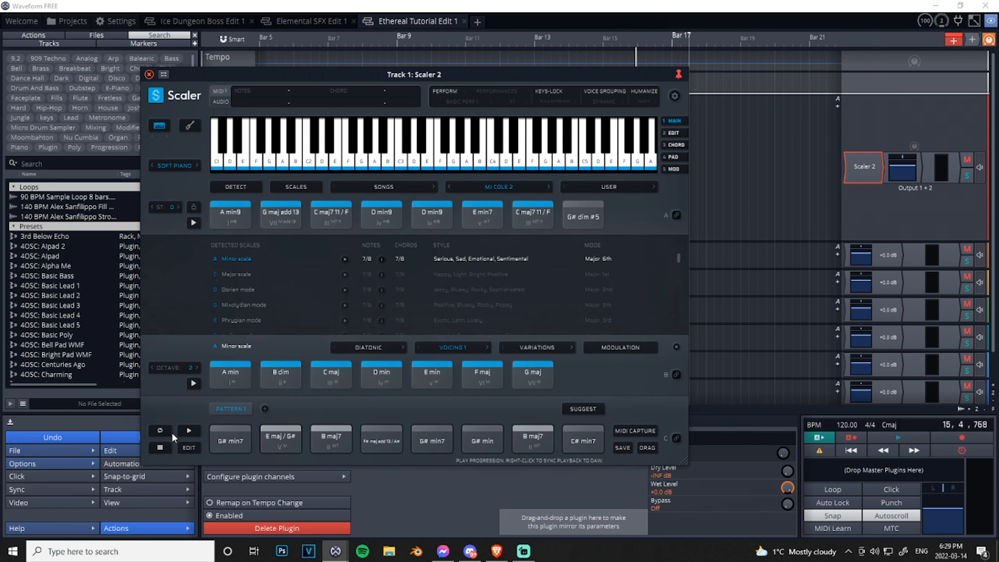
click(191, 447)
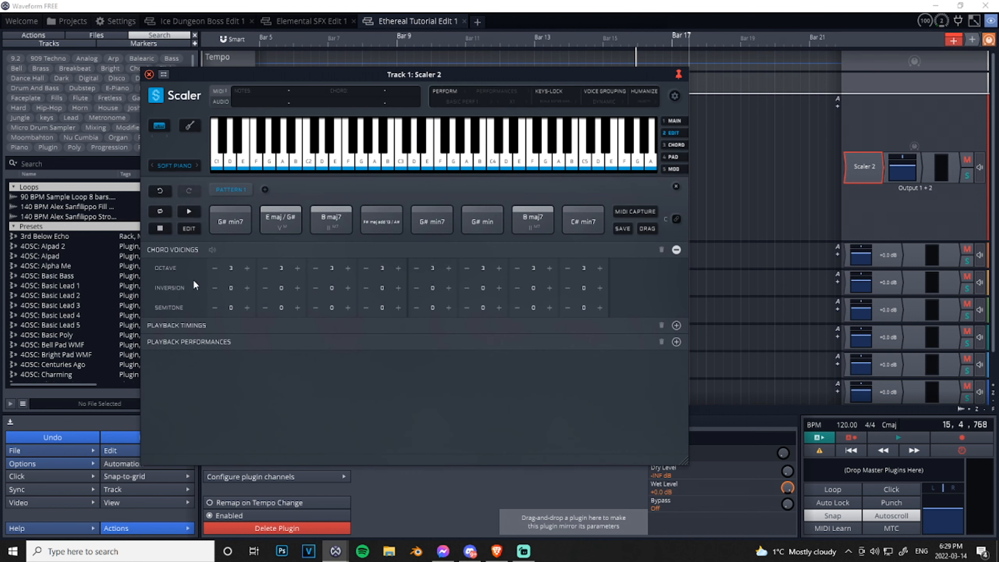
- Try octave 1 on the first chord and octave 5 on the second, play the pattern, and return both to octave 3
click(215, 268)
click(215, 268)
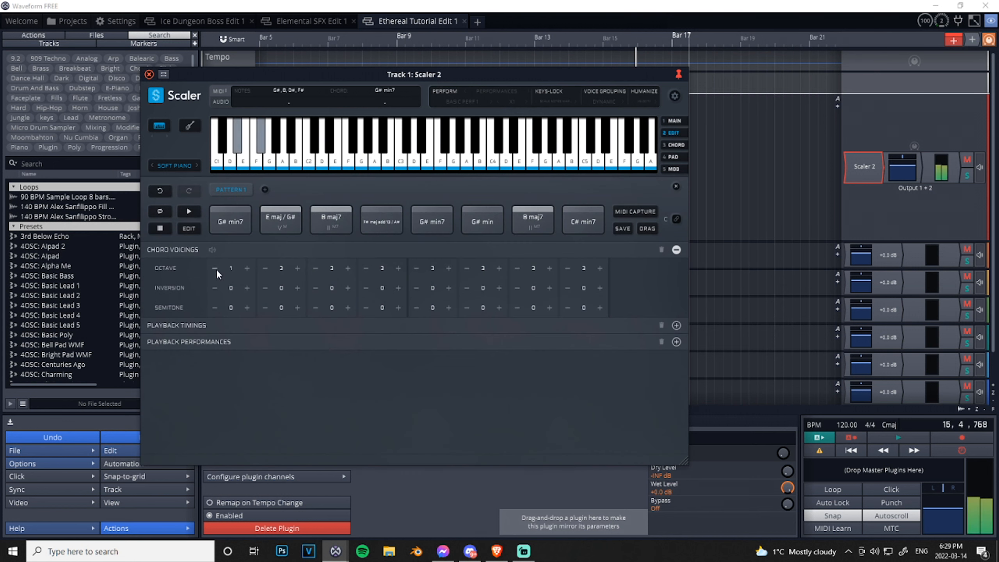
click(298, 268)
click(297, 268)
click(191, 209)
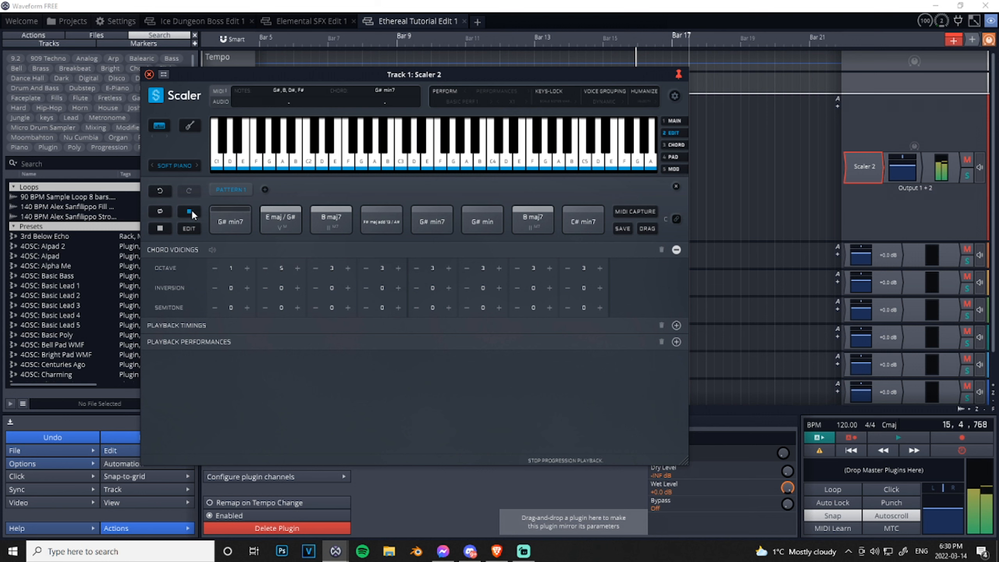
click(190, 212)
click(247, 269)
click(247, 268)
click(265, 268)
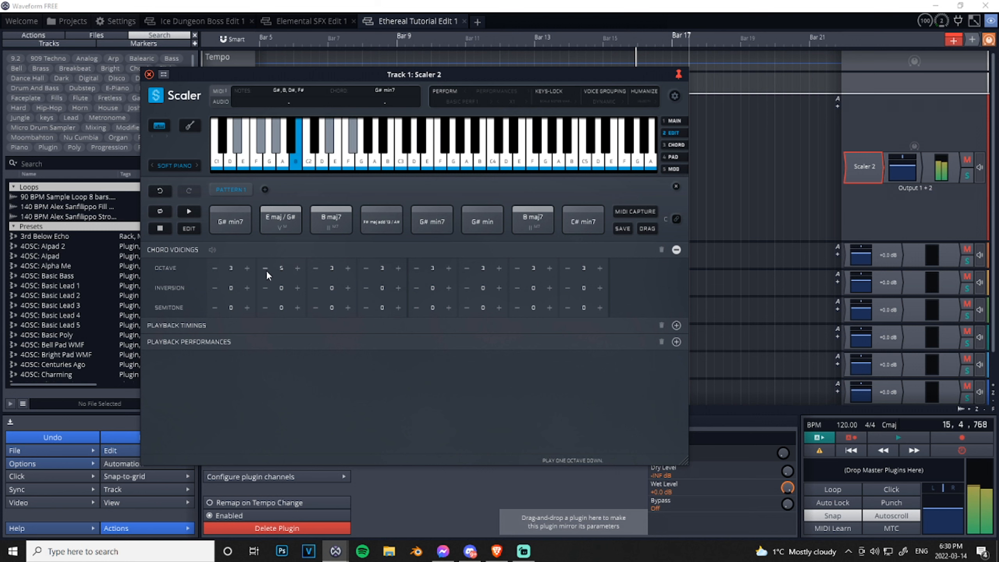
click(265, 269)
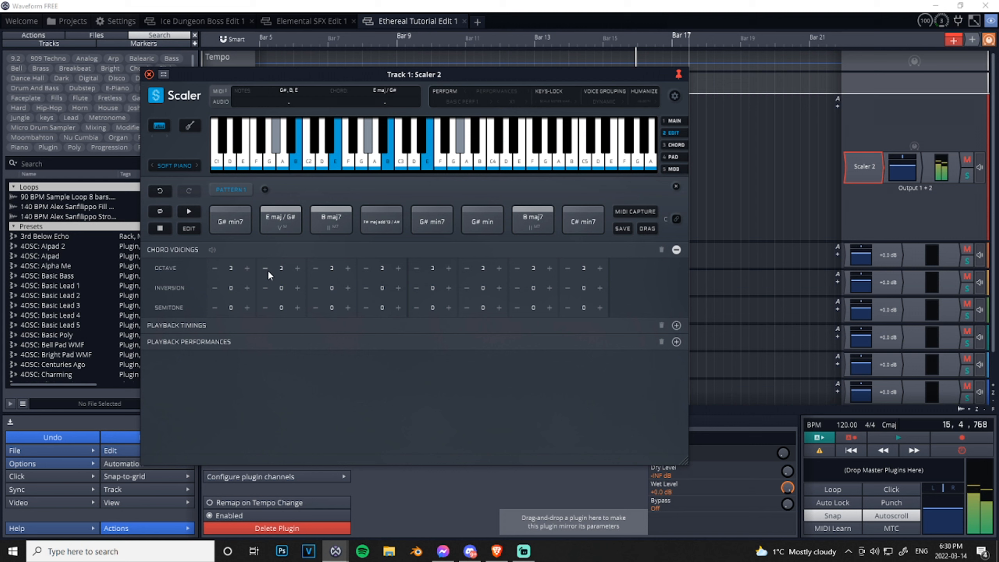
- Set the playback duration of the pattern's first three chords to x2 and play the pattern
click(181, 325)
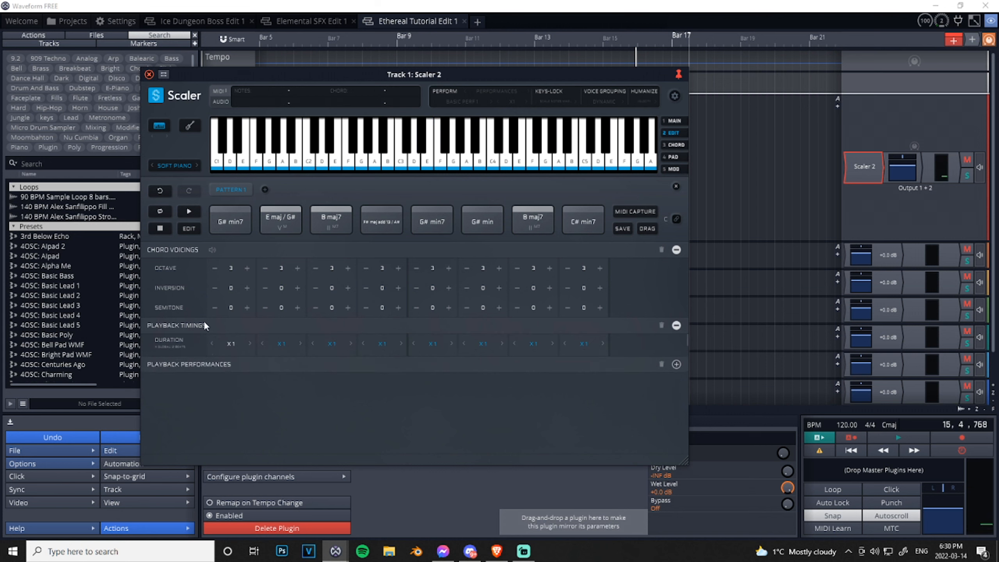
click(229, 346)
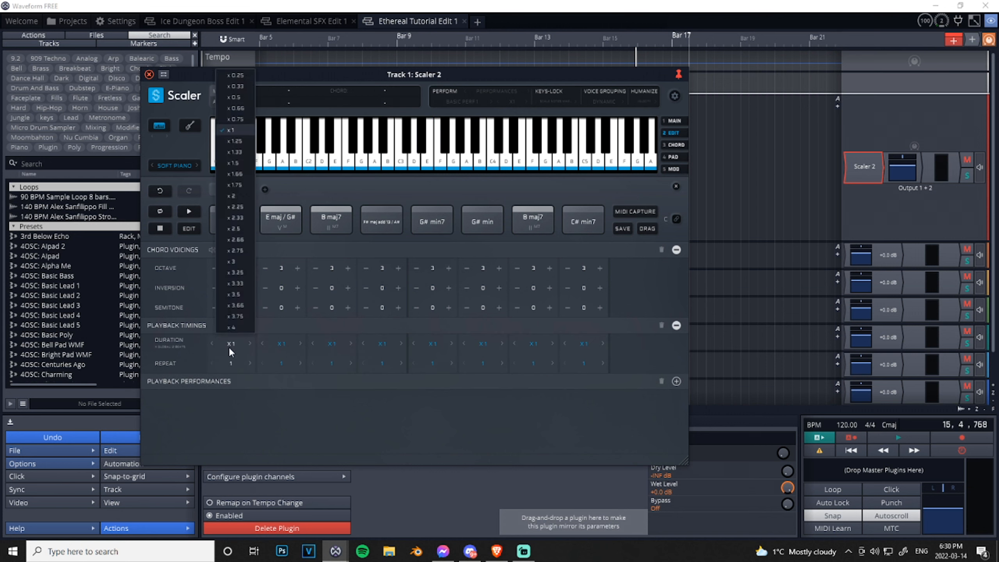
click(242, 195)
click(282, 344)
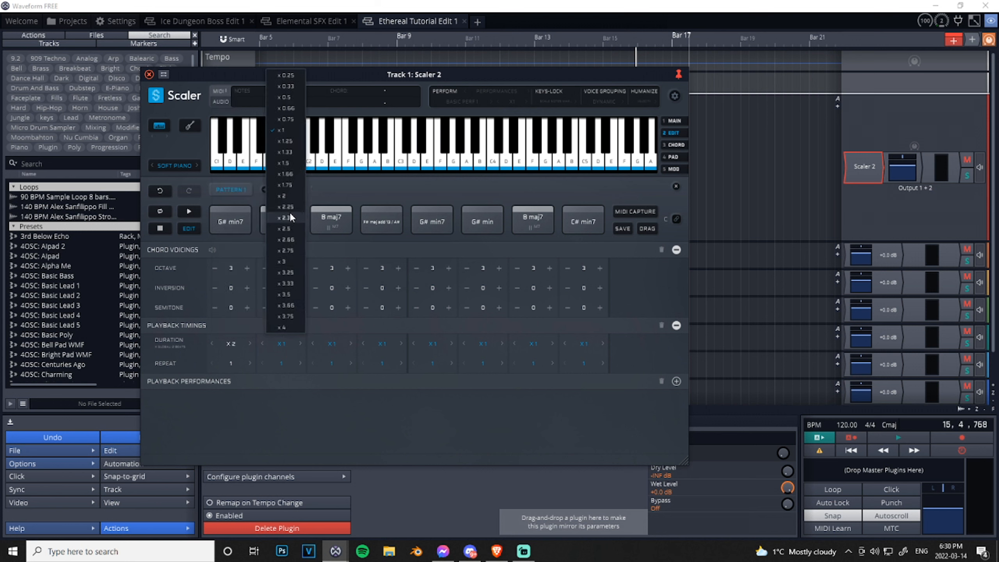
click(298, 195)
click(333, 343)
click(333, 196)
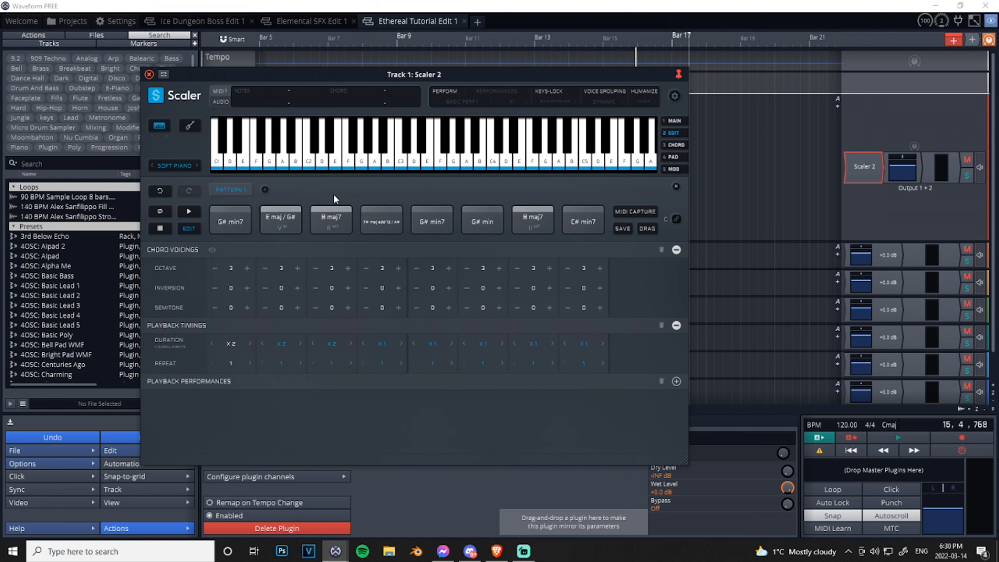
click(188, 212)
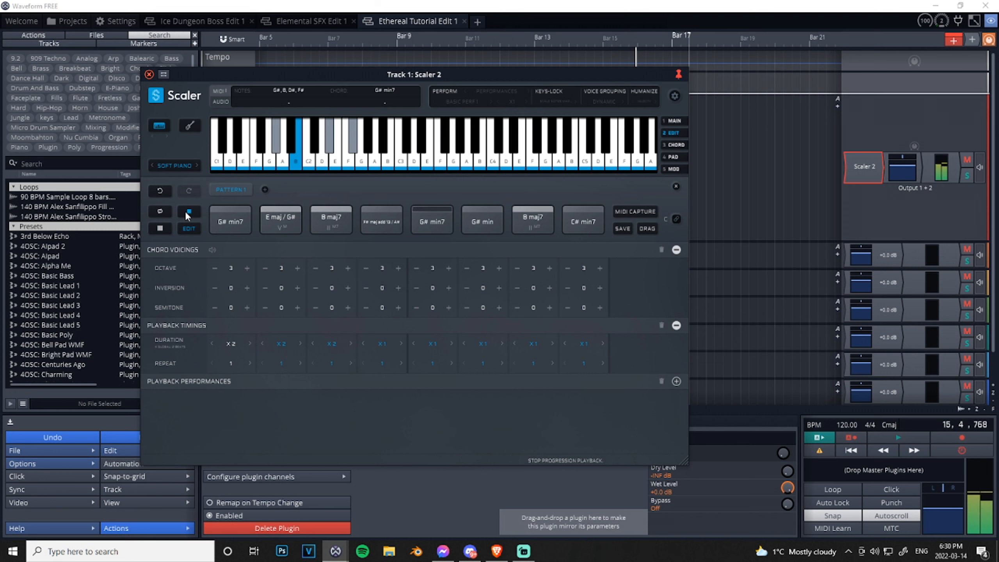
click(185, 211)
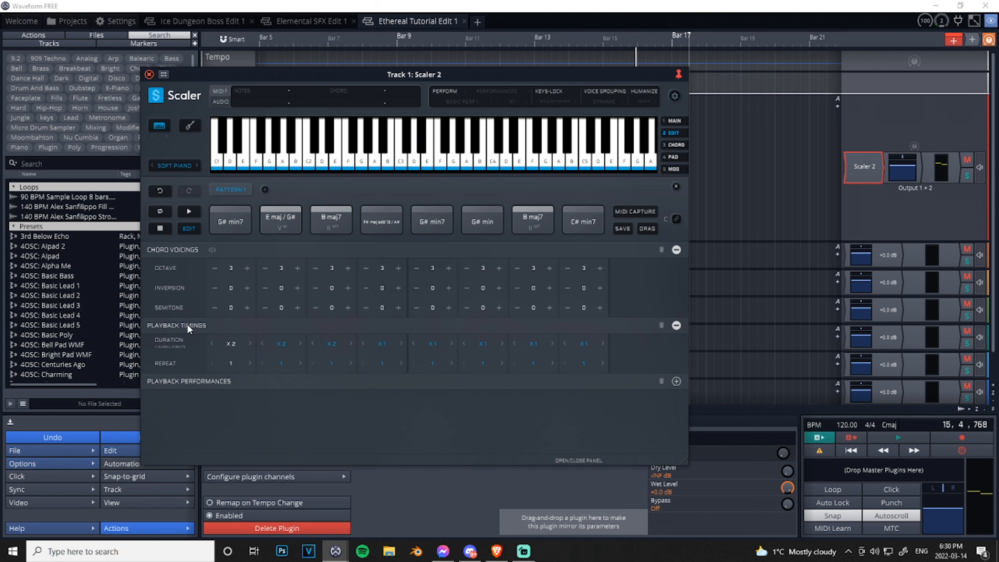
- Examine the pattern's playback performance groups and timing settings, and collapse all the editing sections
click(214, 287)
click(195, 381)
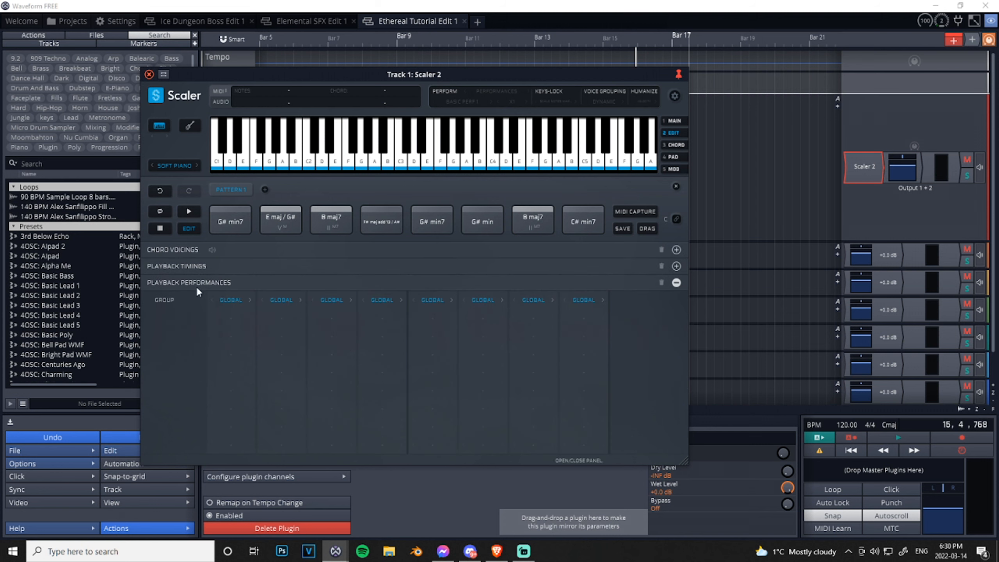
click(208, 265)
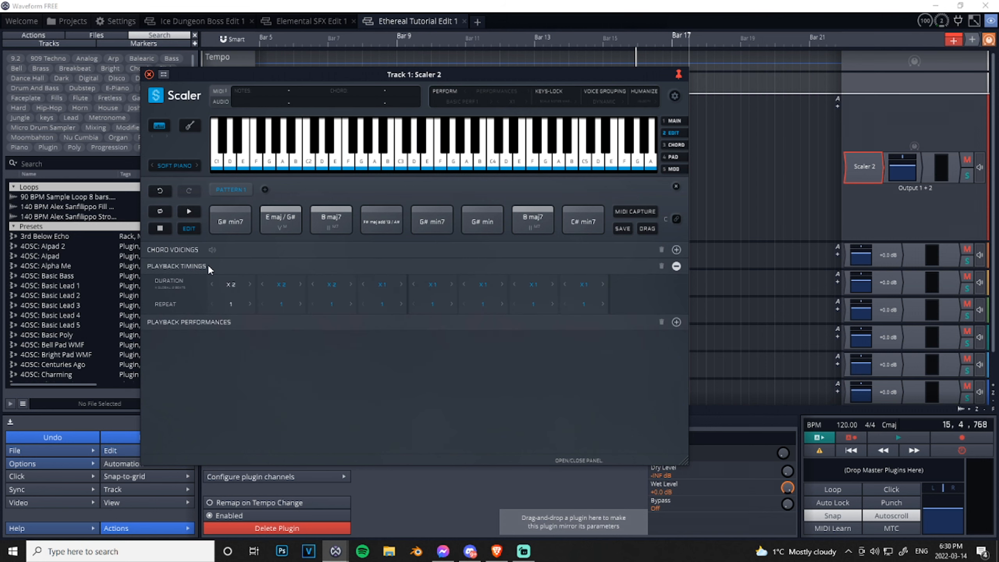
click(190, 251)
click(188, 251)
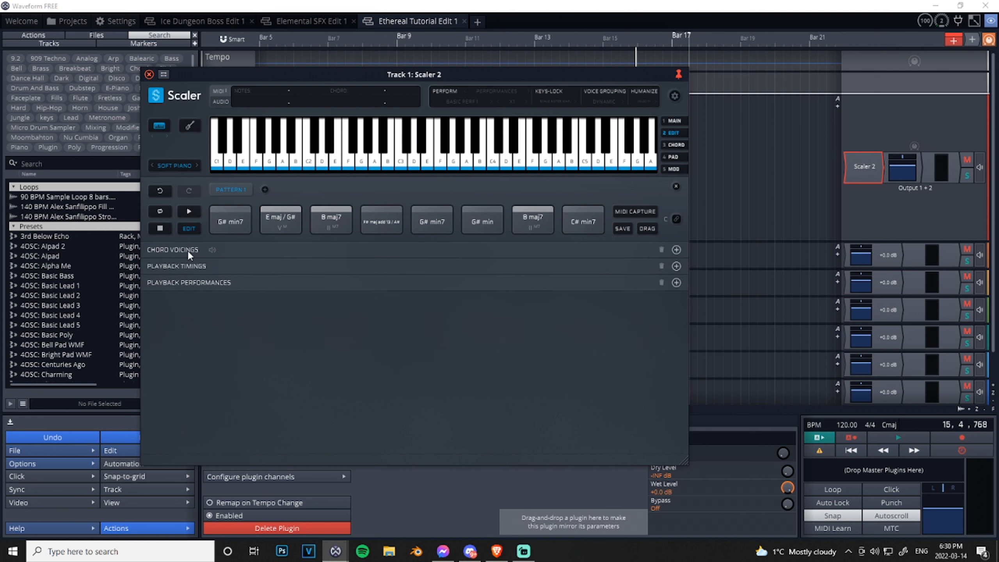
- Open the chord editor on the first pattern chord and view the circle of fifths chords for F#, A minor, B minor and C
click(677, 145)
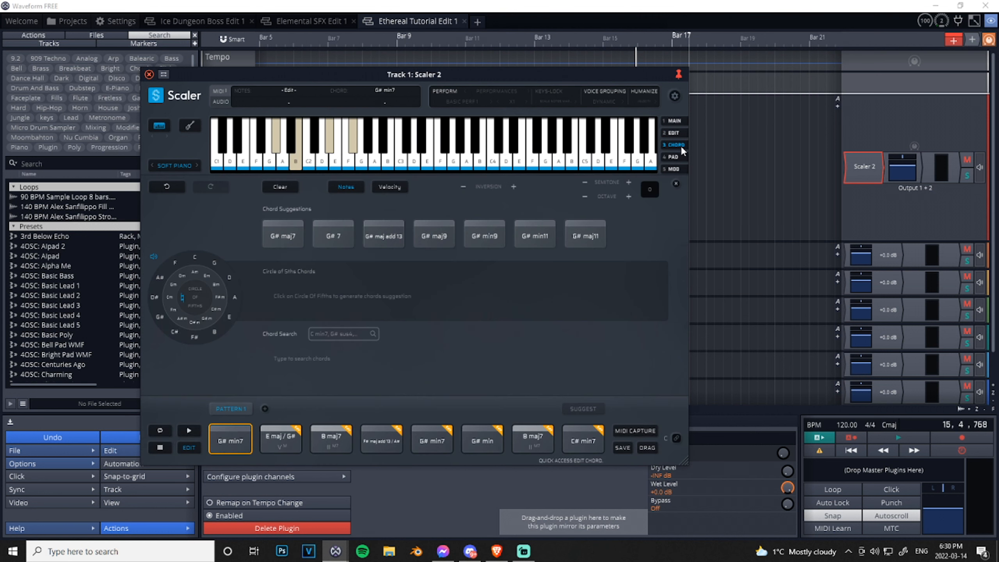
click(193, 334)
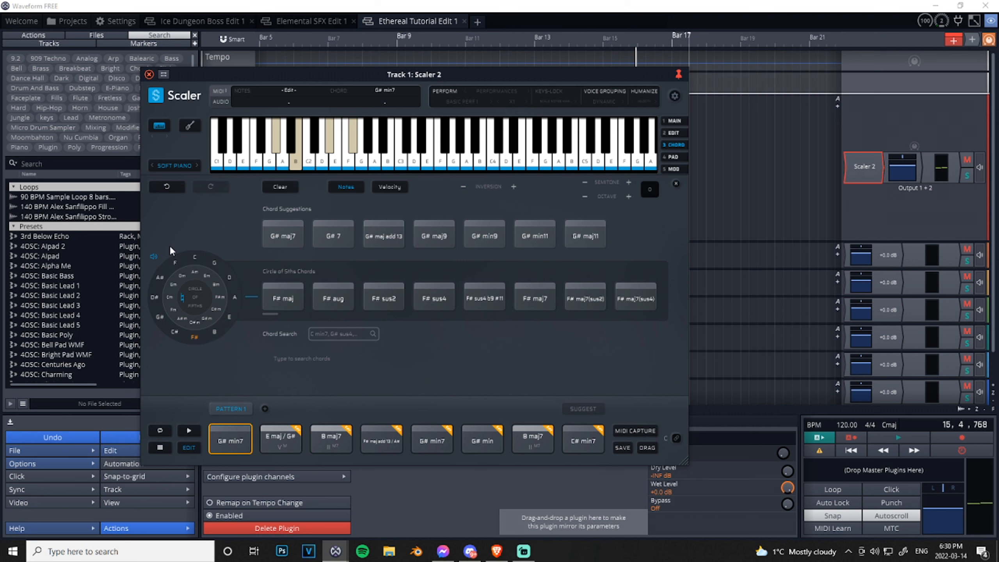
click(199, 272)
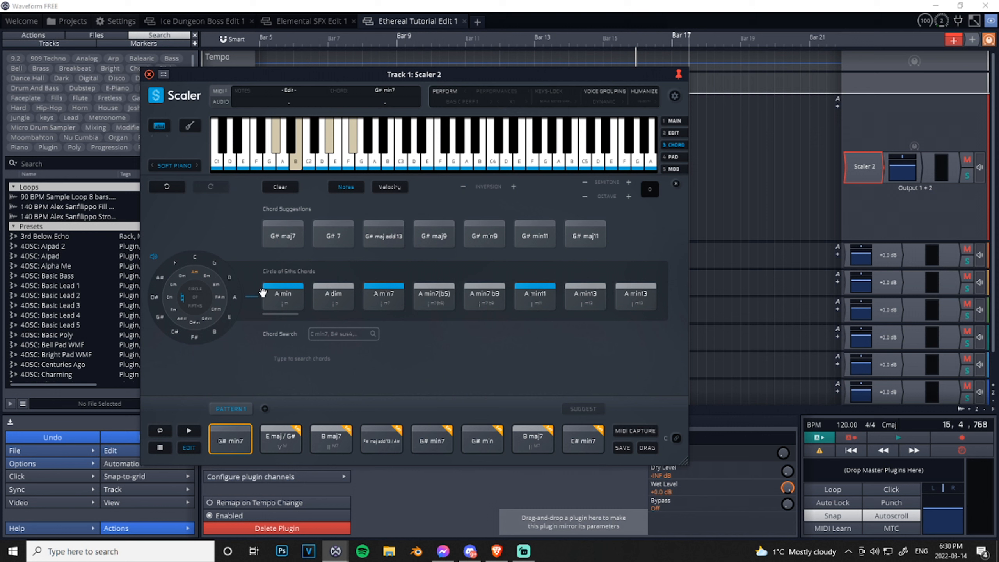
click(207, 275)
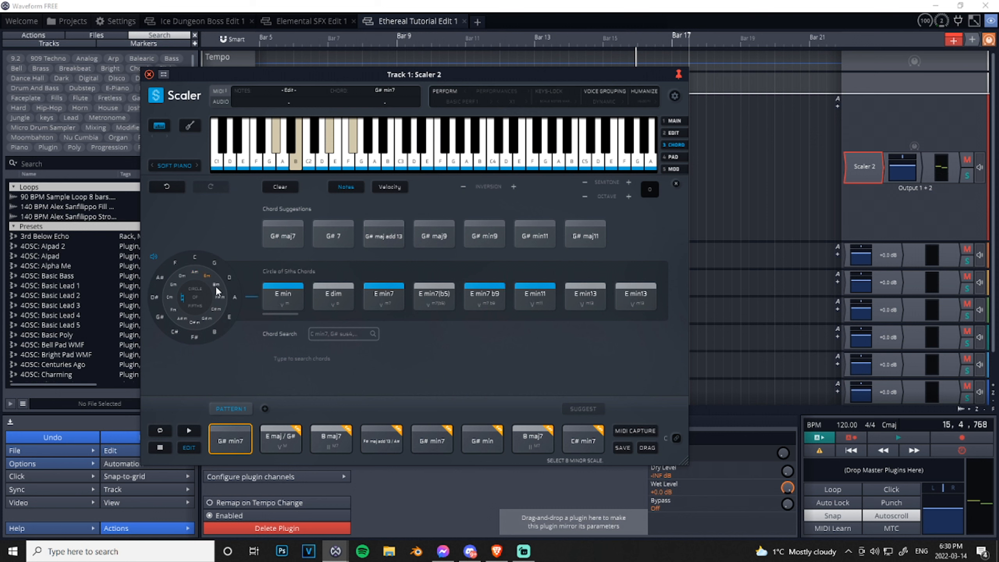
click(194, 260)
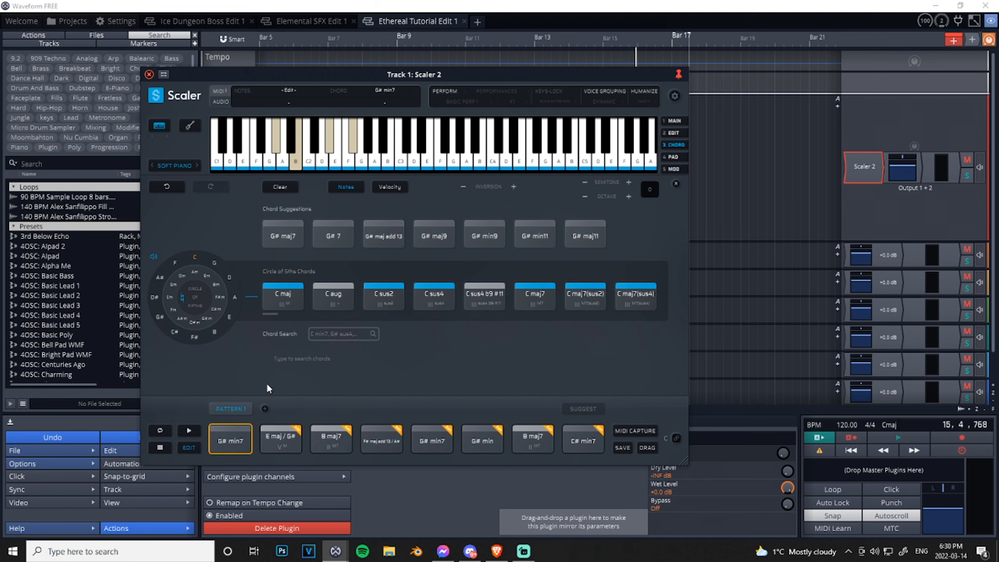
- View the chord pad grid, open the modulation section and choose E major as the destination scale on the circle of fifths
click(673, 157)
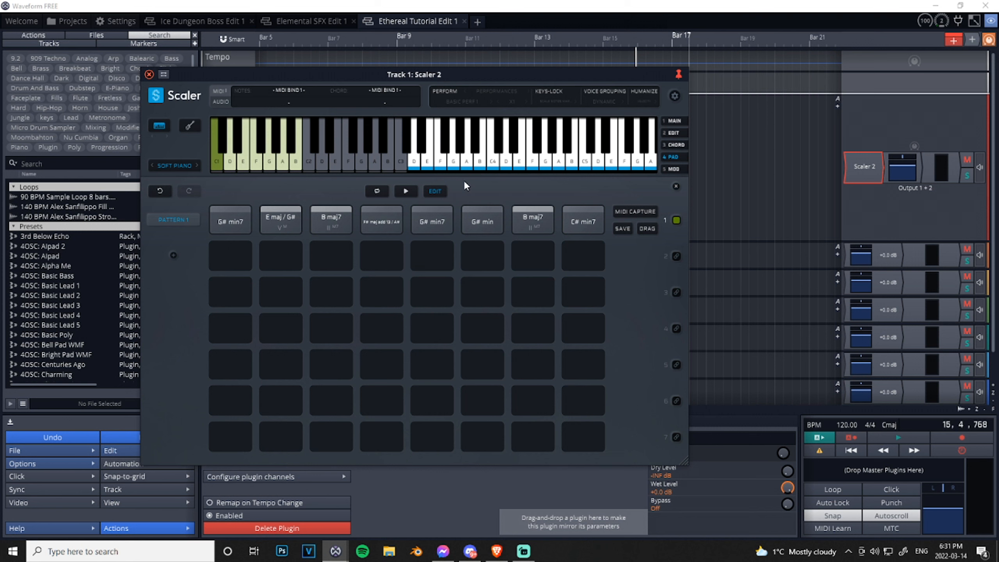
click(679, 171)
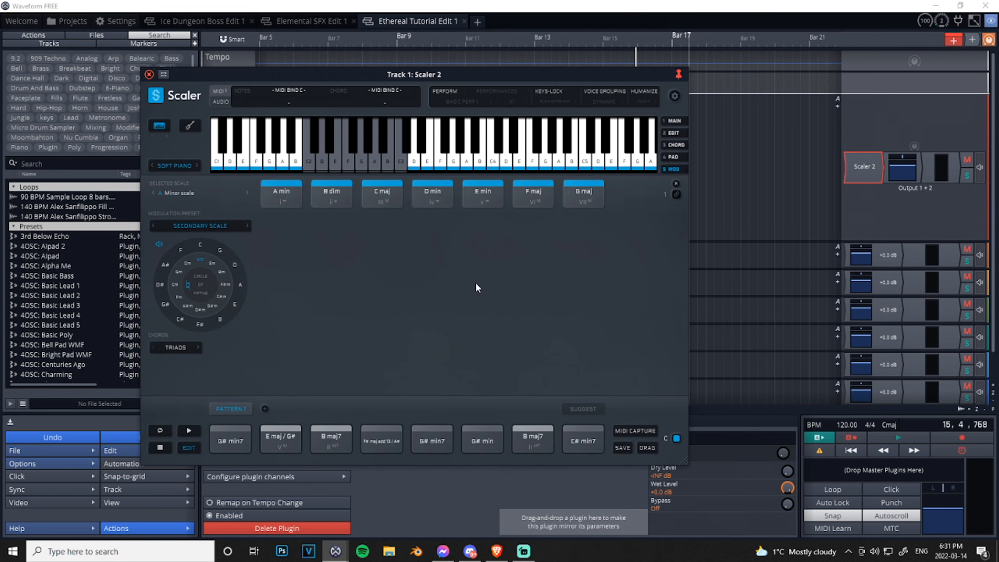
click(234, 303)
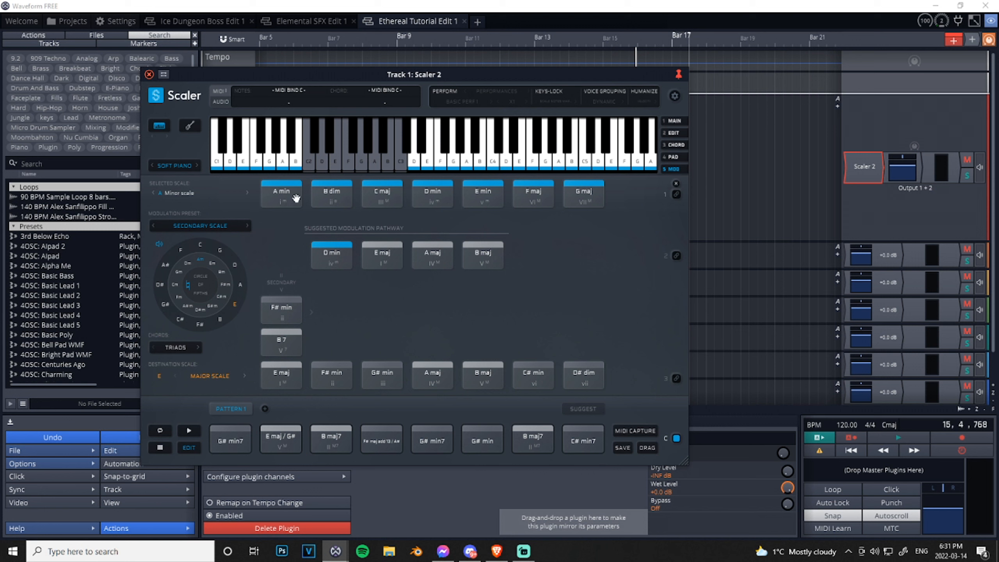
- Examine the suggested modulation pathway and listen to the E maj chord of the destination scale and the A min chord of the selected scale
drag(298, 244, 520, 277)
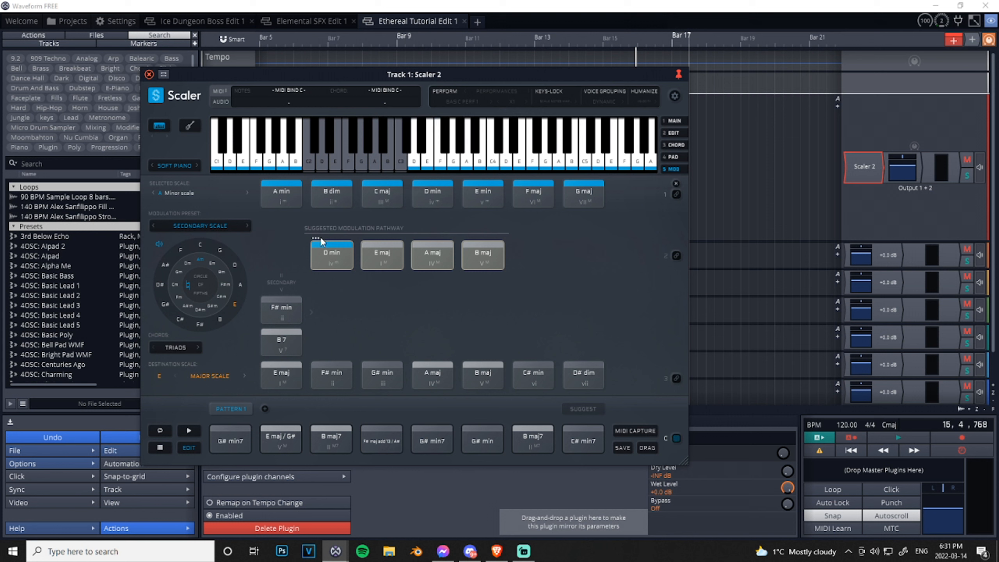
click(296, 220)
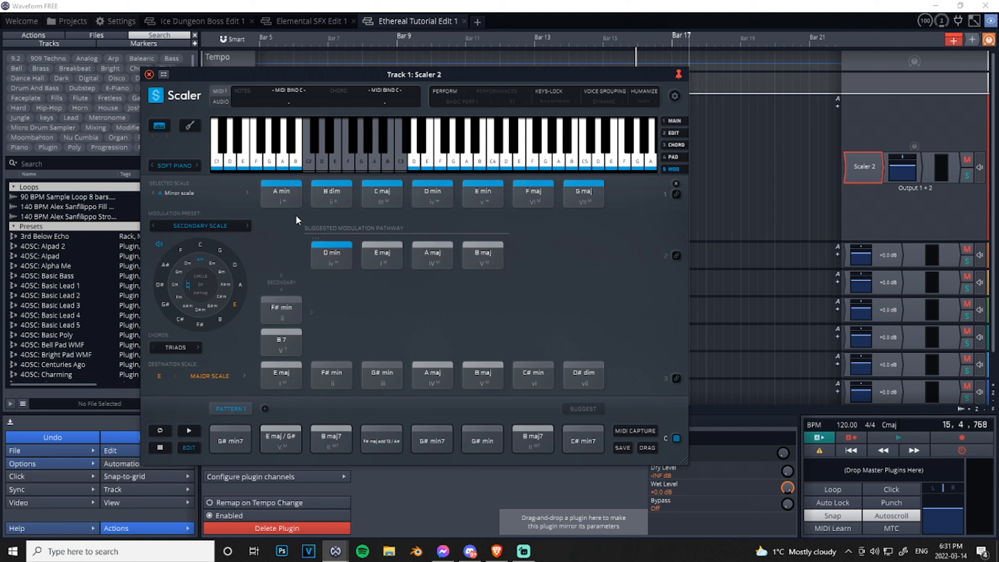
click(281, 376)
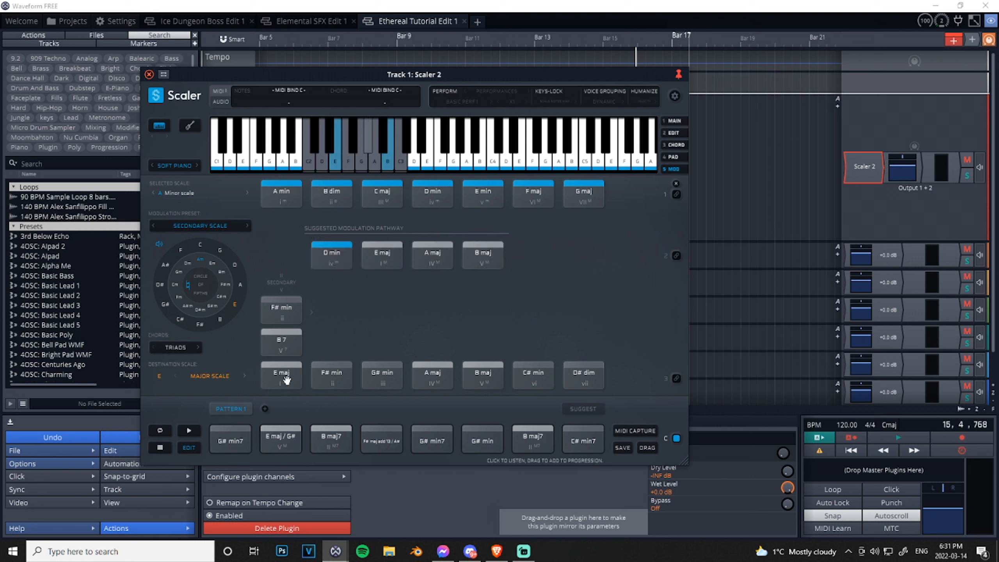
click(290, 196)
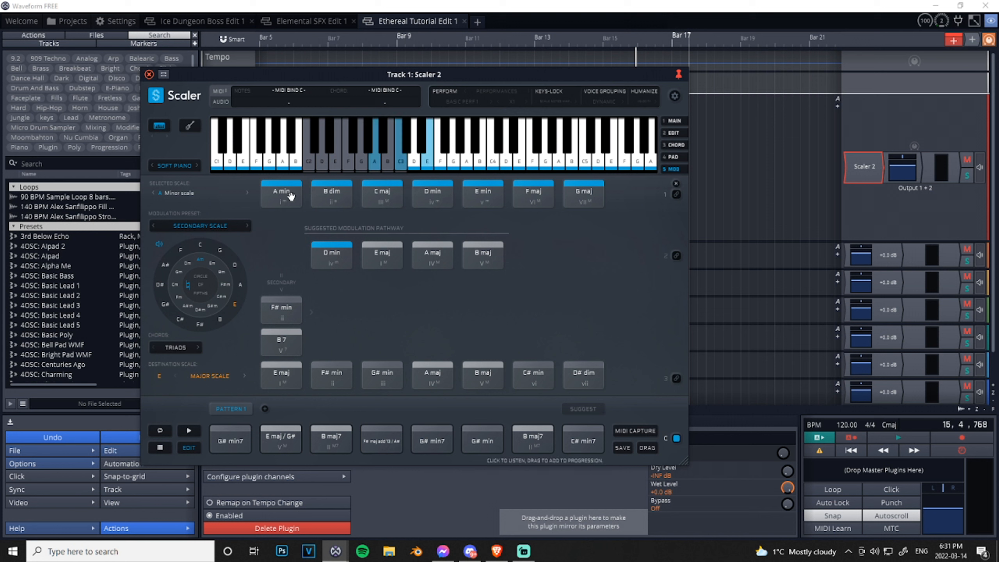
- Replace all the chords in Pattern 1 with the seven A minor scale chords, from A min to G maj
drag(273, 217, 600, 217)
click(216, 433)
drag(224, 420, 603, 441)
click(595, 439)
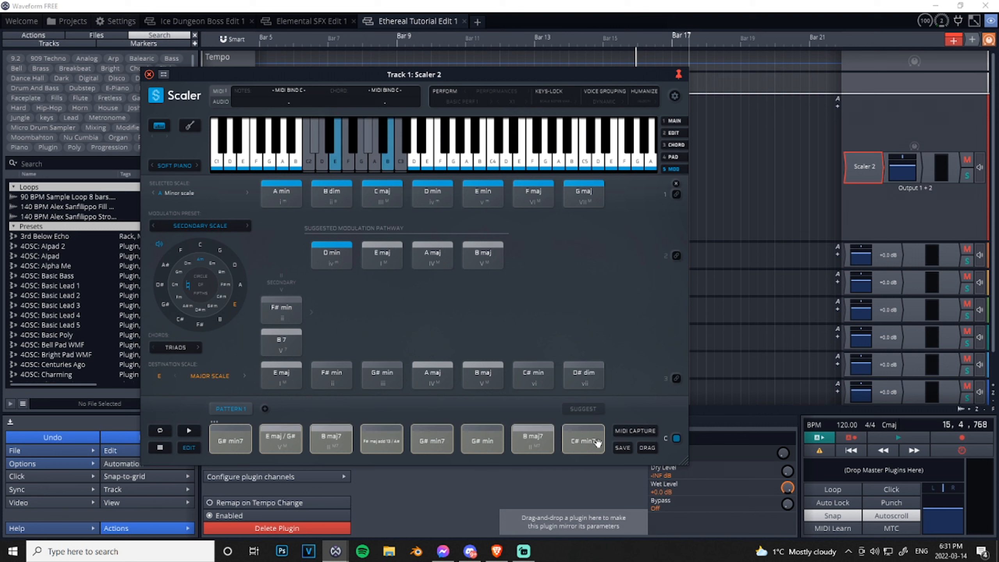
key(Delete)
drag(284, 215, 607, 192)
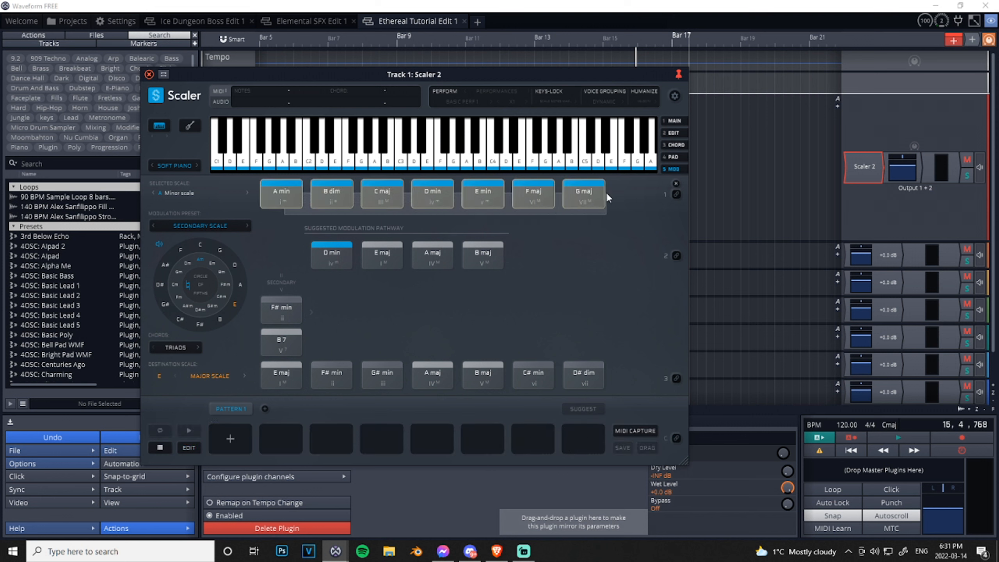
drag(281, 194, 230, 438)
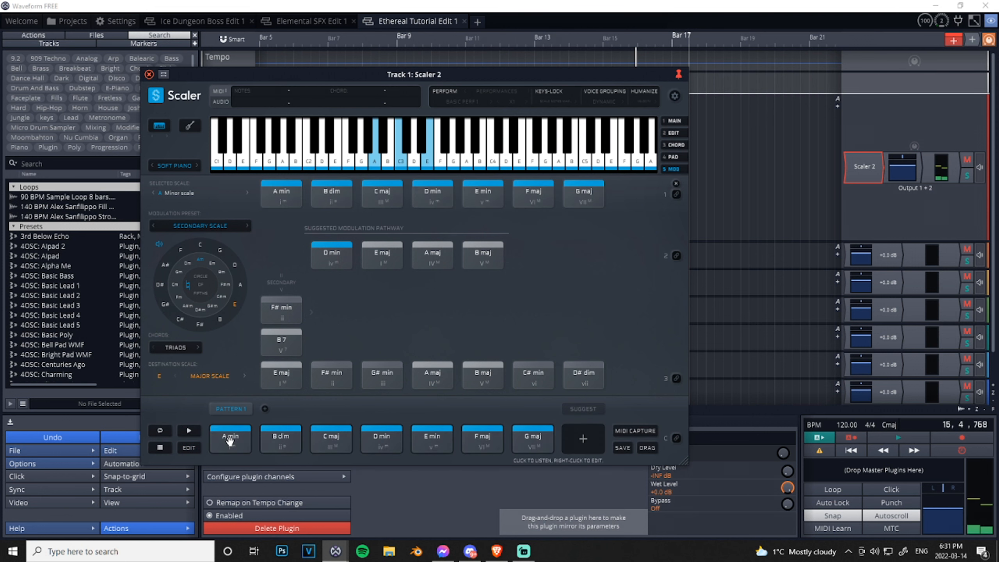
- Listen to the E maj and B 7 chords and the pathway chords D min, E maj and A maj
click(294, 364)
click(296, 345)
click(330, 261)
click(385, 261)
click(427, 264)
- Add a second pattern and fill it with A min followed by the suggested pathway chords D min, E maj, A maj and B maj
click(261, 406)
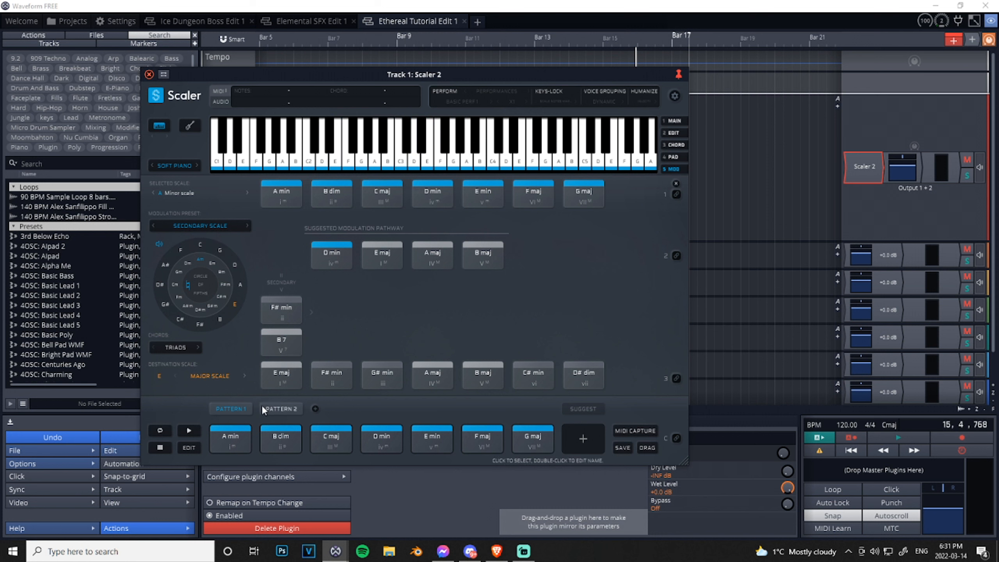
click(274, 406)
drag(281, 197, 231, 439)
click(332, 256)
drag(331, 258, 282, 439)
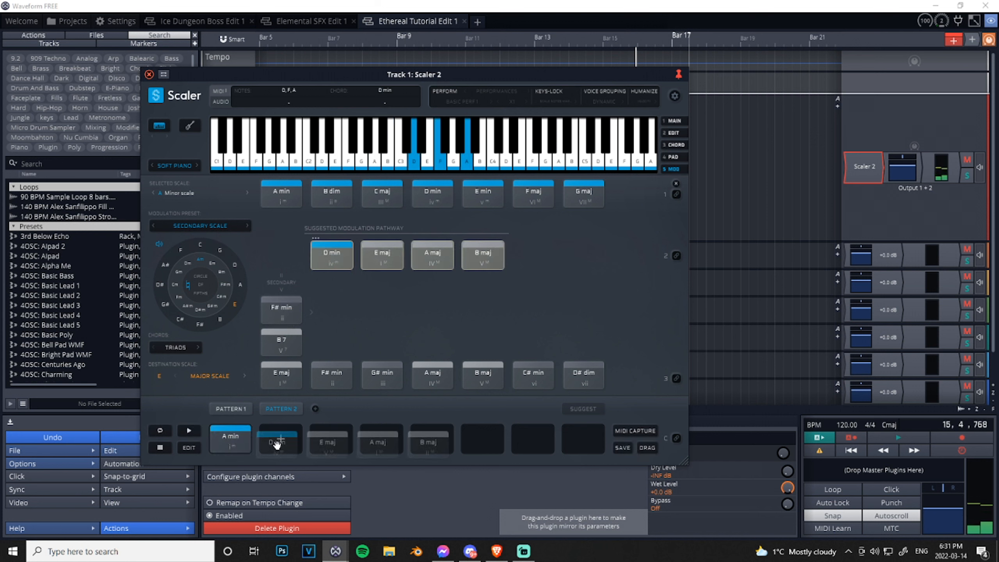
- Listen to the secondary scale chords F# min and B 7
click(311, 314)
click(302, 313)
click(283, 312)
click(281, 345)
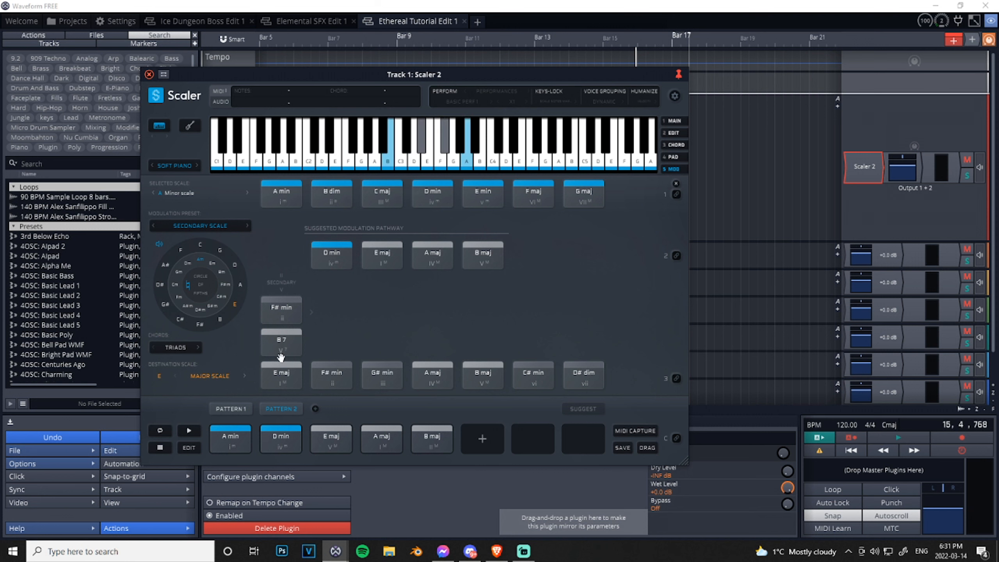
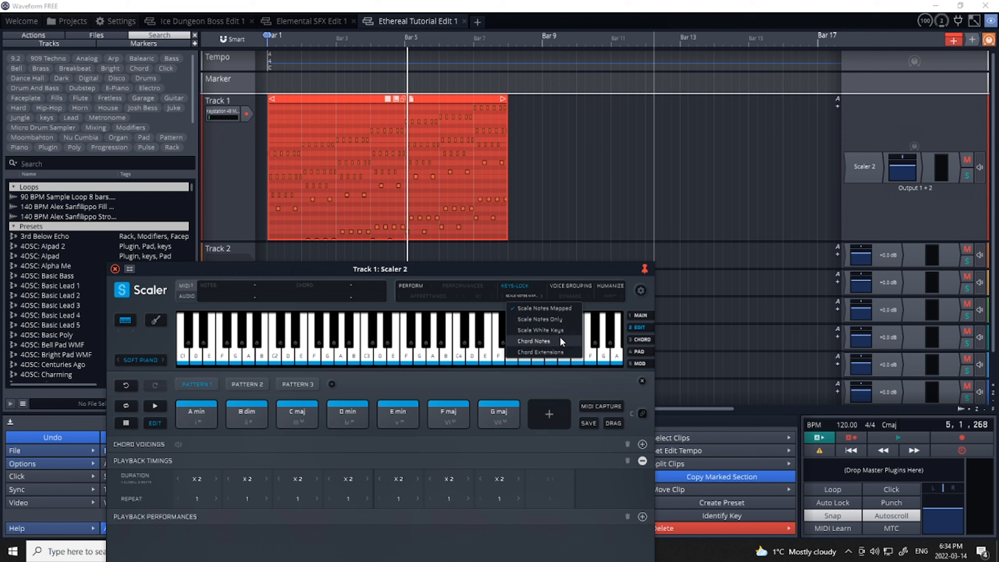
- Switch from Keys-Lock to Dynamic voice grouping and play Pattern 1 with the Affrettando performance enabled
click(523, 288)
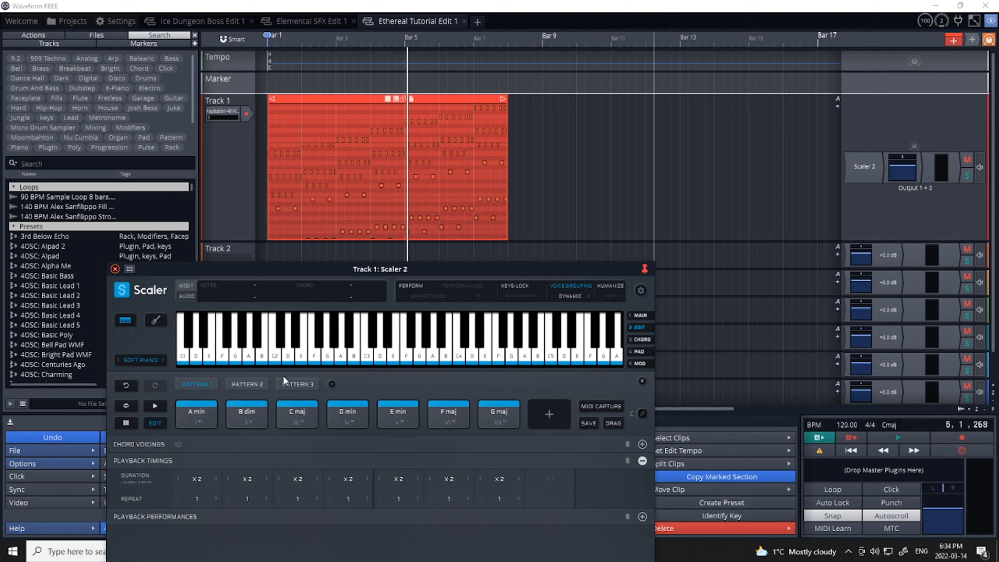
click(153, 406)
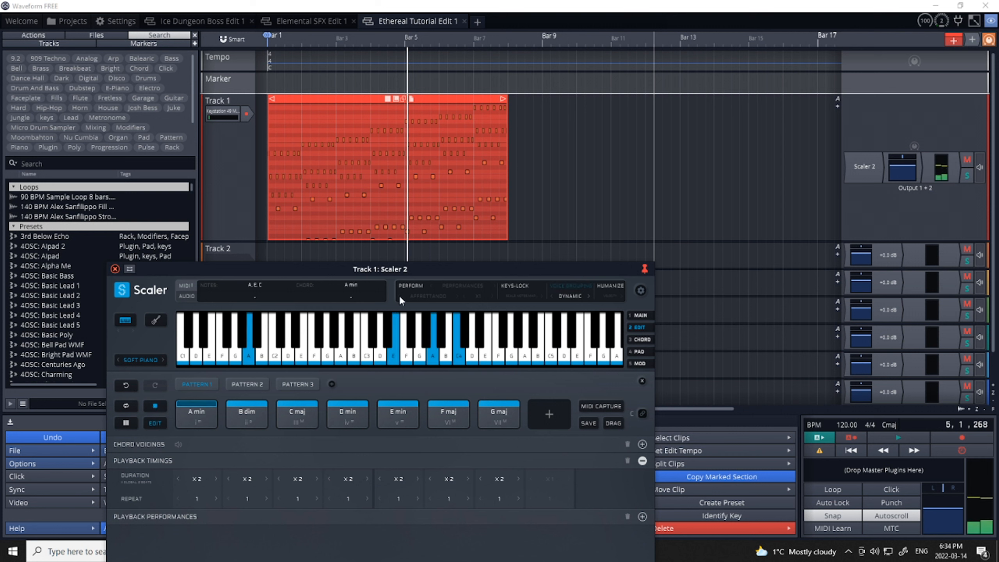
click(411, 285)
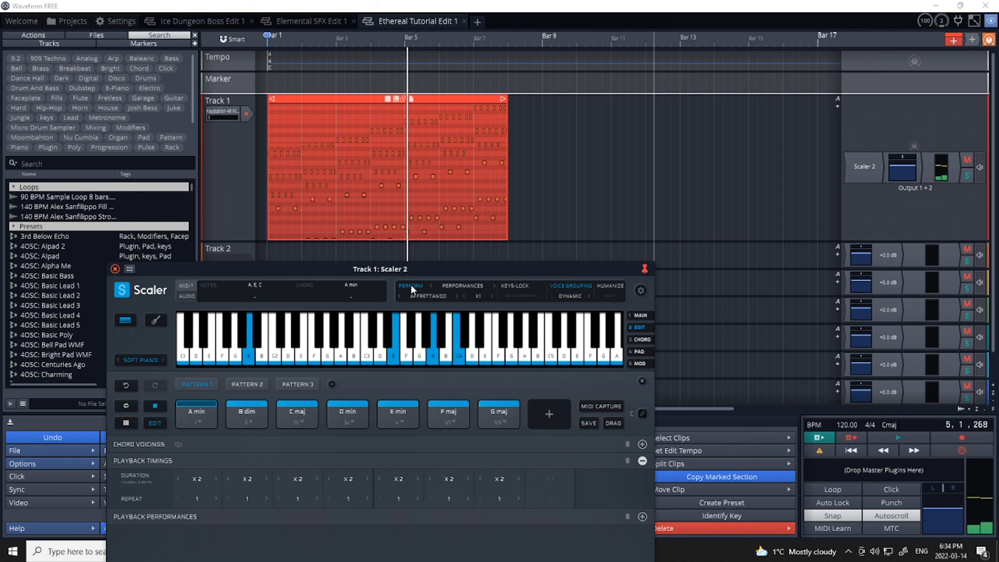
click(564, 288)
click(564, 287)
click(152, 406)
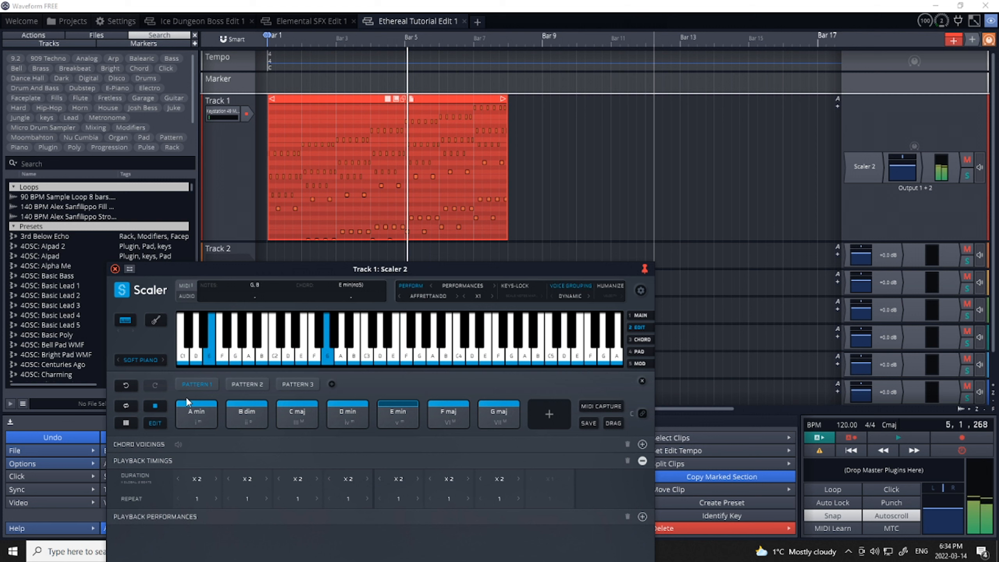
- Enable Humanize for both velocity and timing, and listen to Pattern 1
click(617, 287)
click(613, 294)
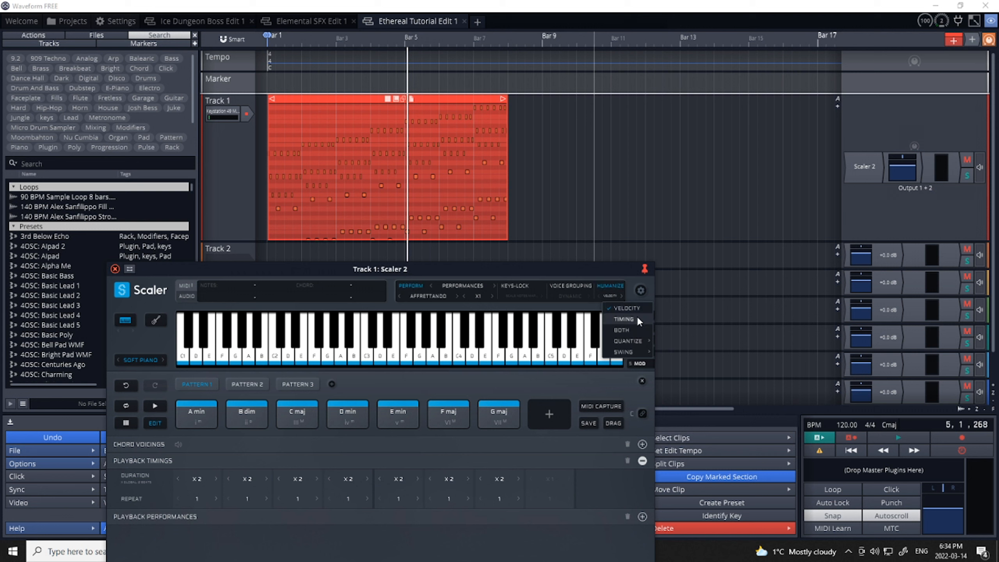
mouse_move(632, 338)
click(622, 330)
click(156, 407)
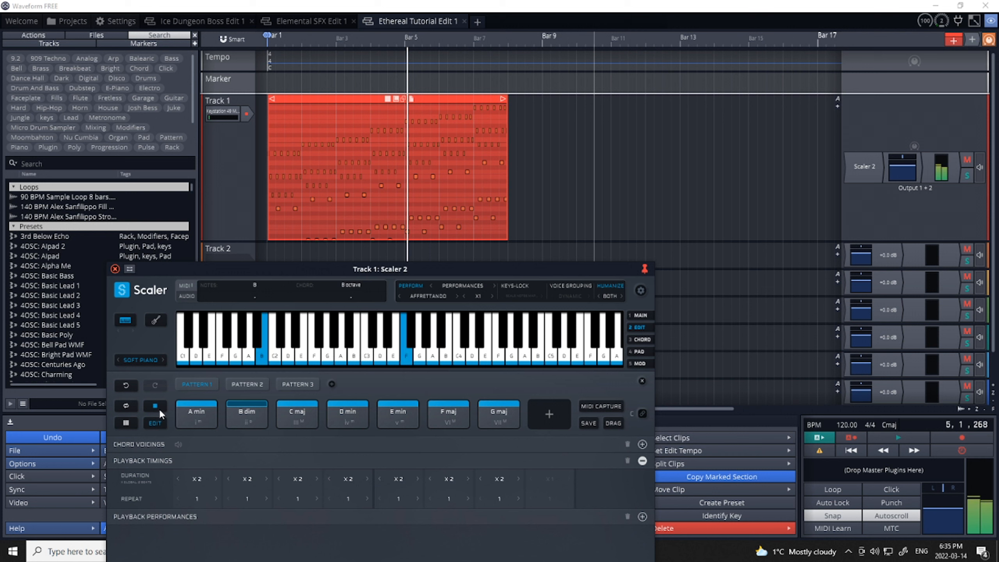
click(160, 408)
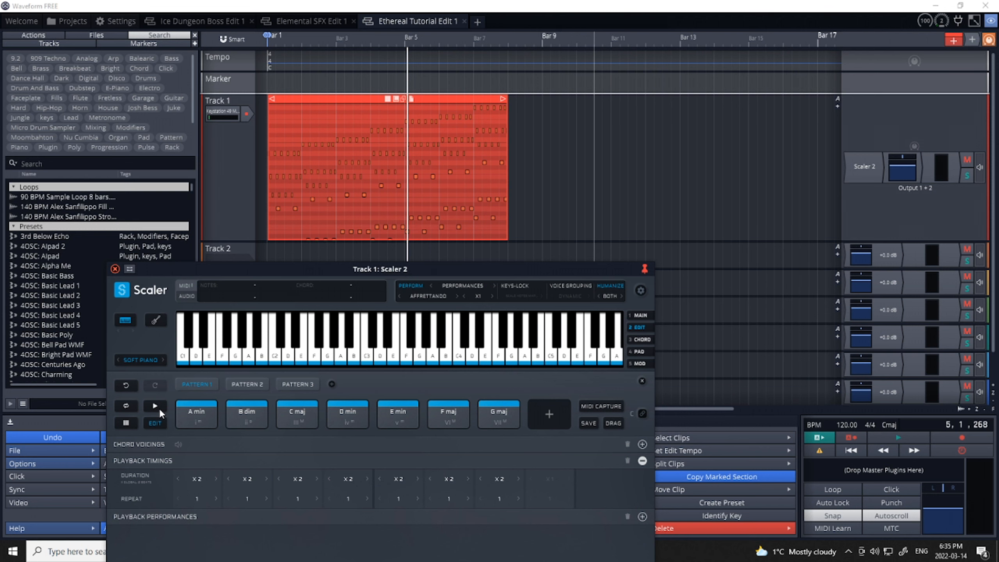
- Export Pattern 1 as a MIDI clip onto Track 1 and place it just after the first clip, at bar 8 beat 2
drag(249, 266, 179, 121)
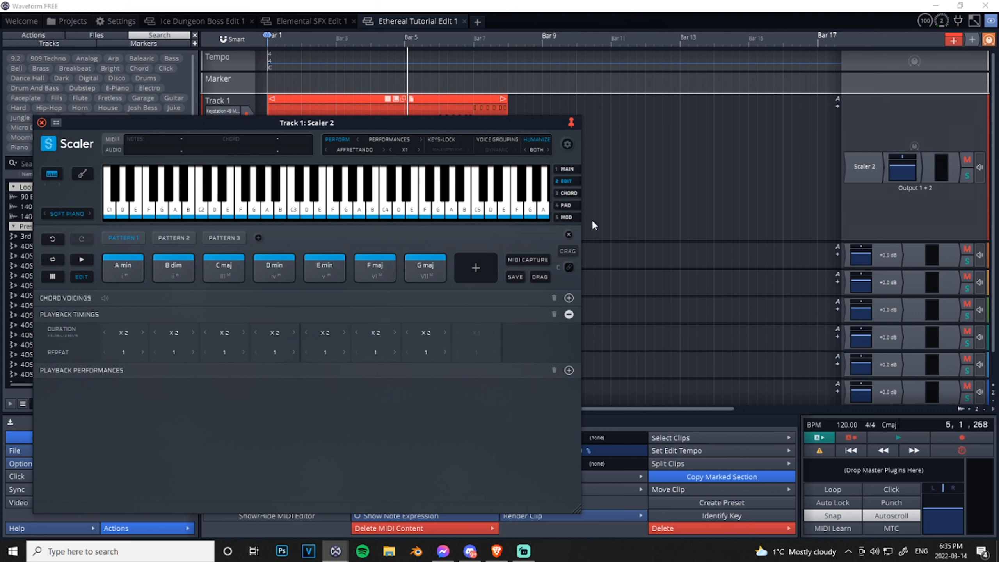
drag(568, 251, 651, 166)
drag(503, 120, 441, 200)
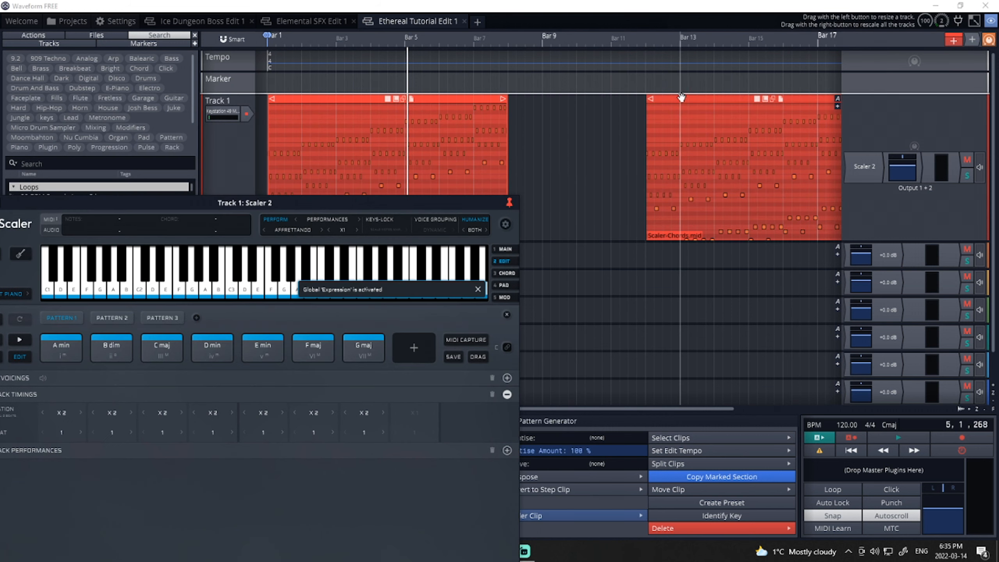
drag(682, 98, 554, 110)
drag(444, 203, 447, 261)
- Turn off Perform and play the second Track 1 clip from its start
click(517, 253)
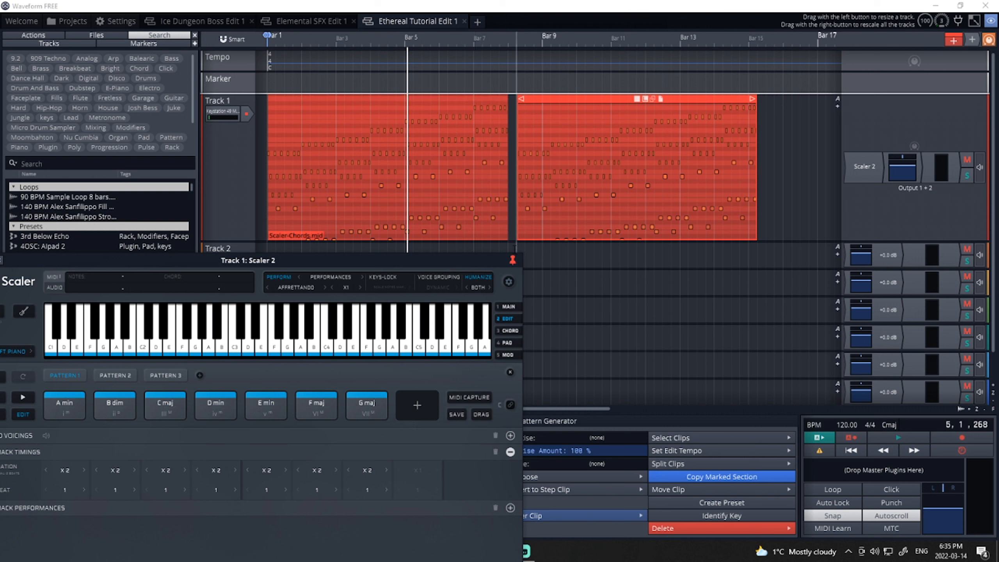
click(897, 435)
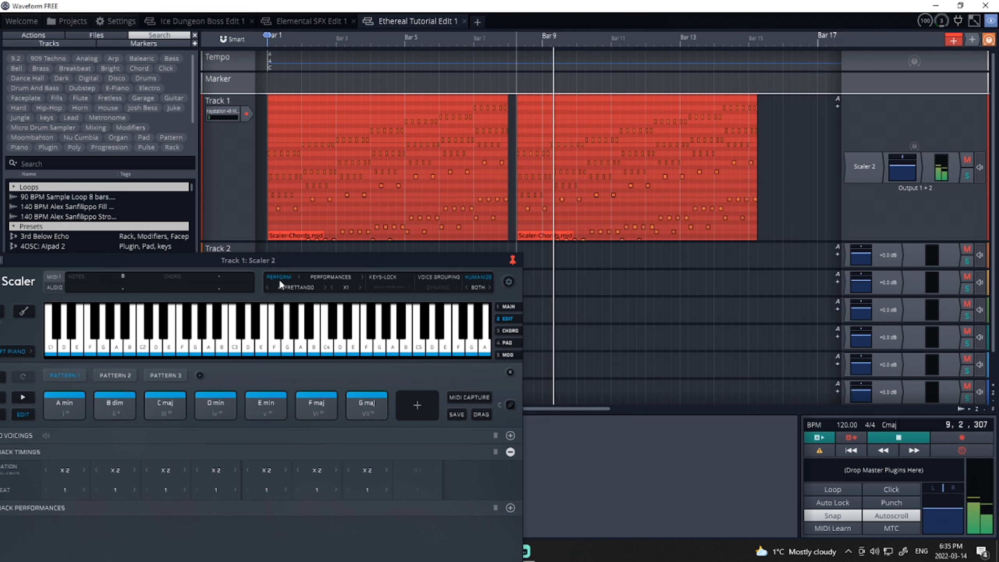
key(space)
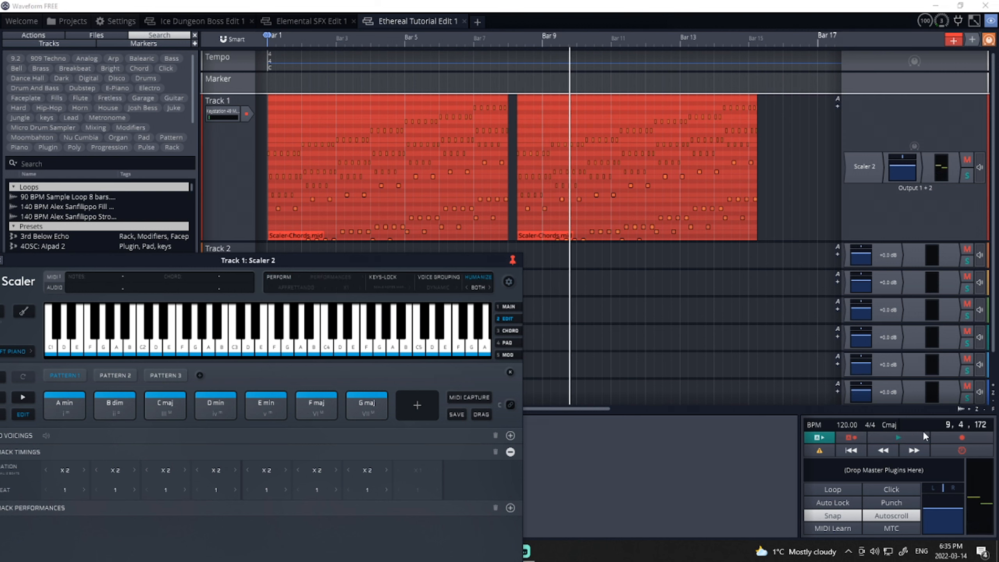
click(519, 247)
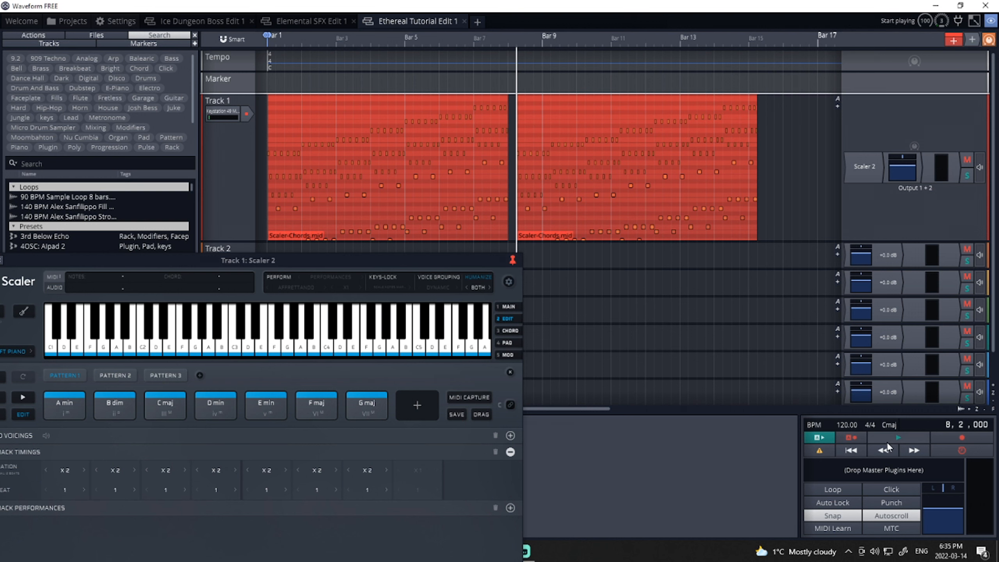
click(887, 441)
drag(235, 261, 279, 182)
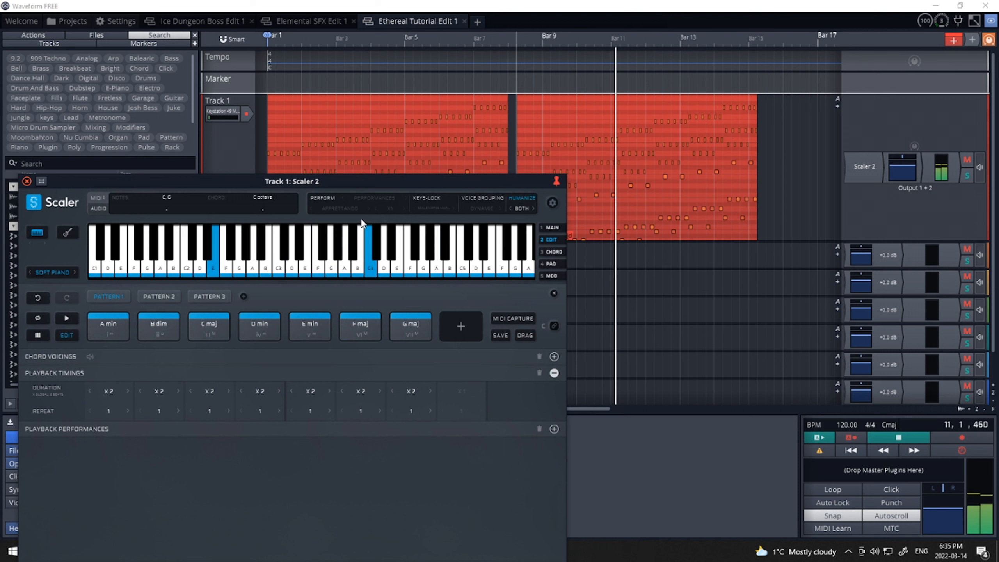
click(893, 436)
- Reset jammed MIDI notes with MIDI Panic and switch Scaler's audio detection off
drag(256, 178, 332, 151)
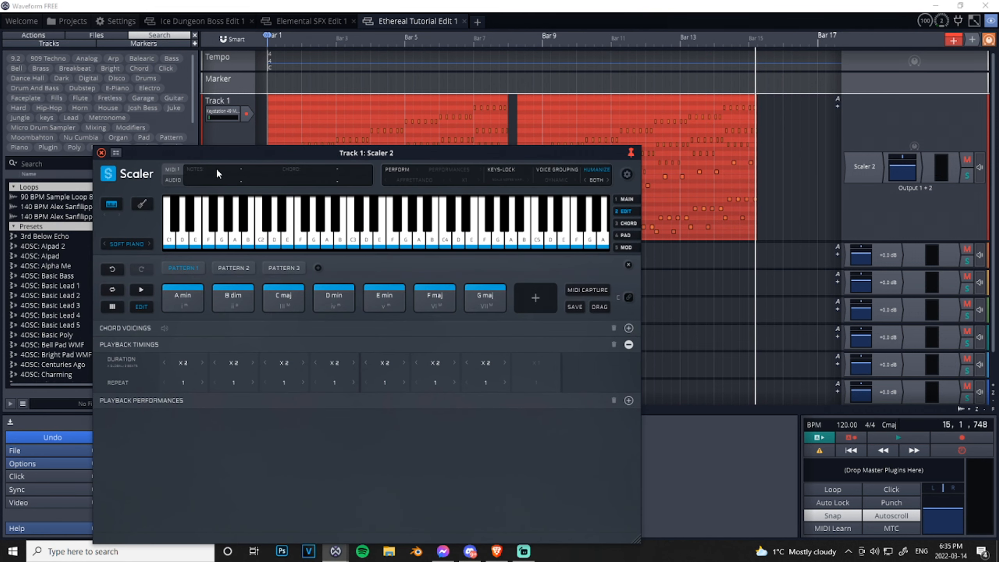
click(172, 169)
click(175, 181)
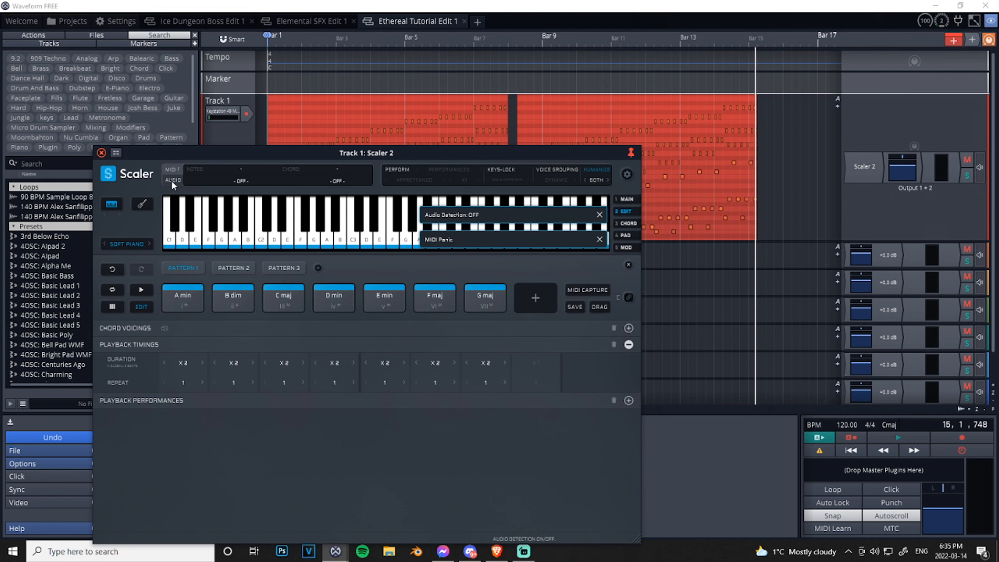
drag(200, 153, 190, 193)
click(517, 140)
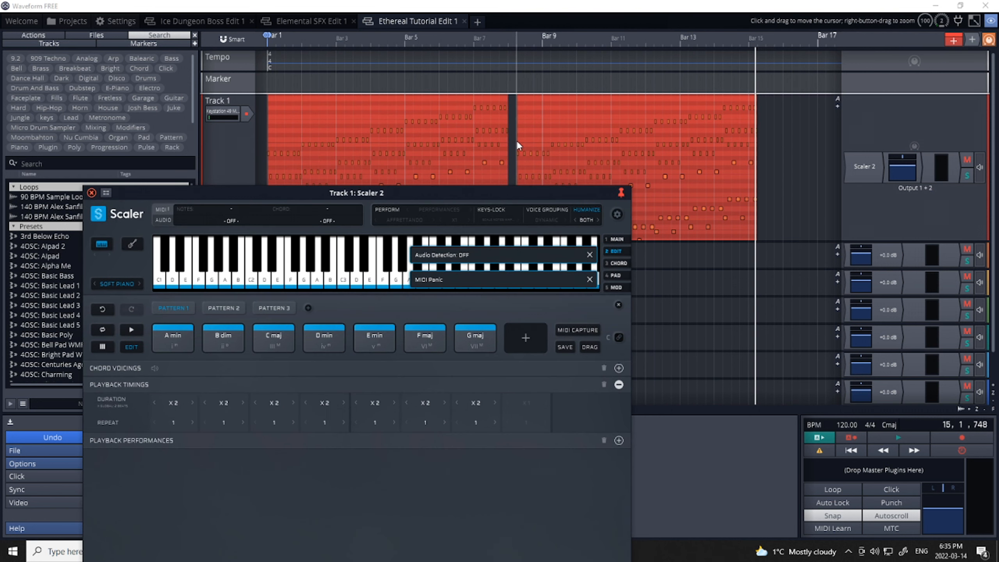
click(163, 220)
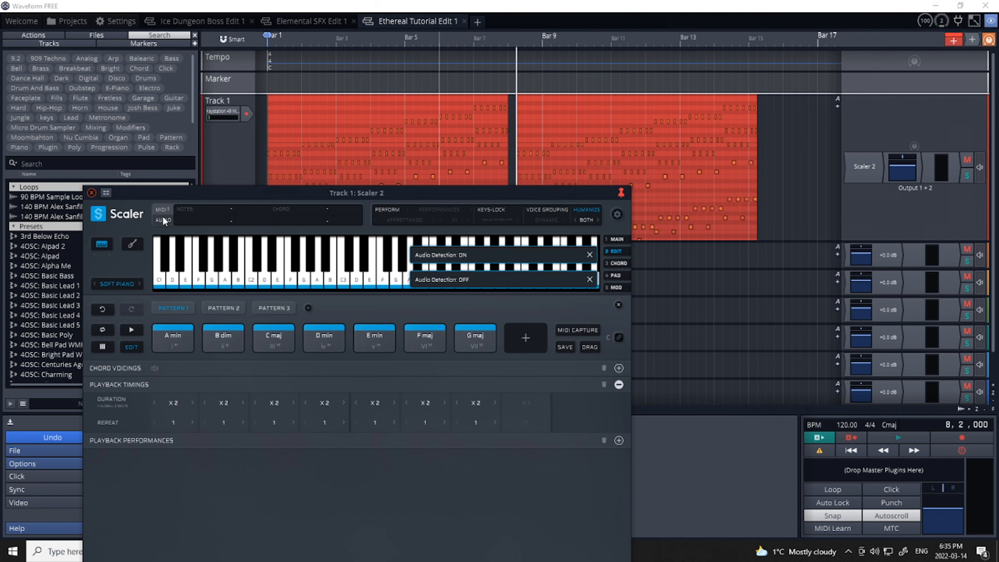
click(160, 211)
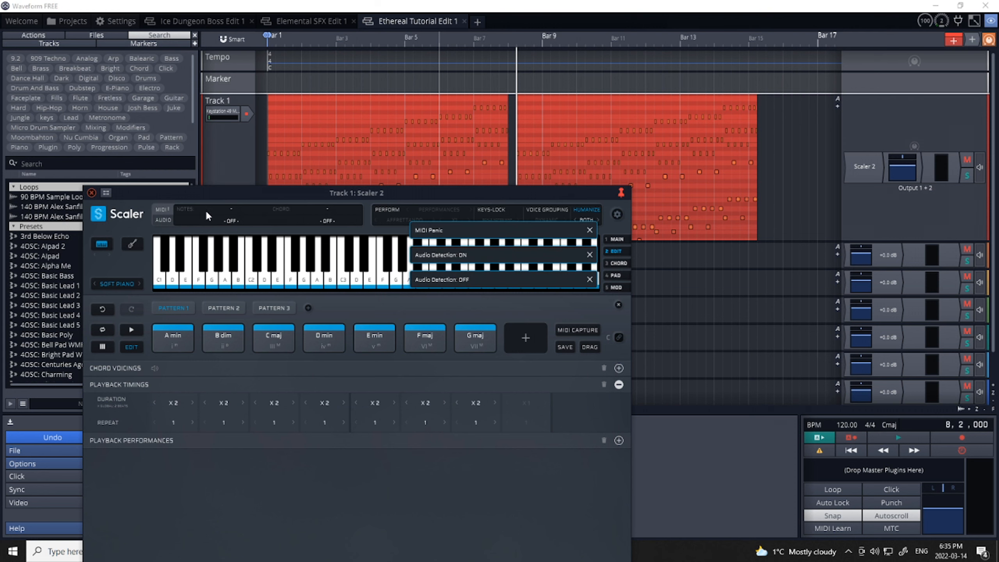
drag(207, 188, 212, 211)
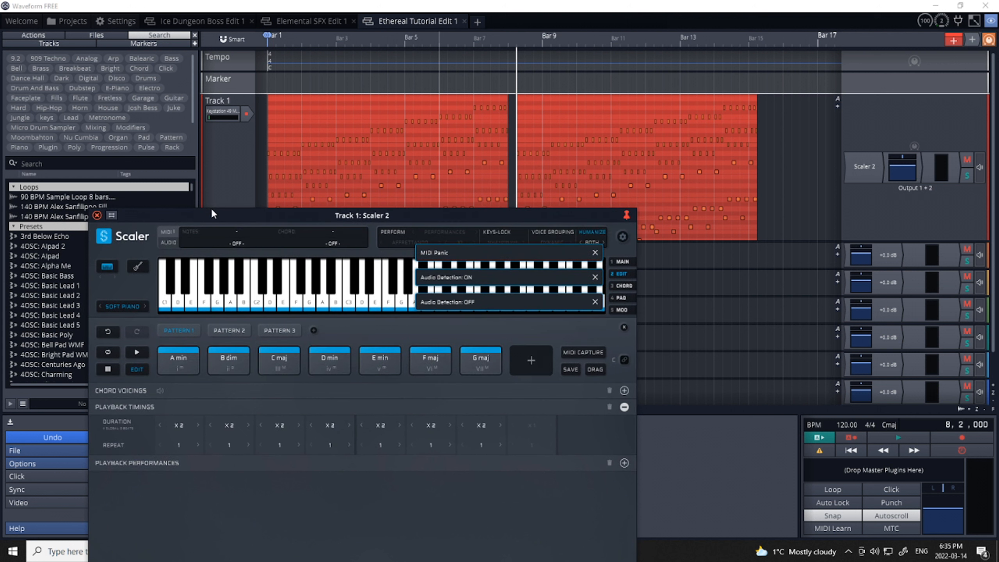
click(169, 242)
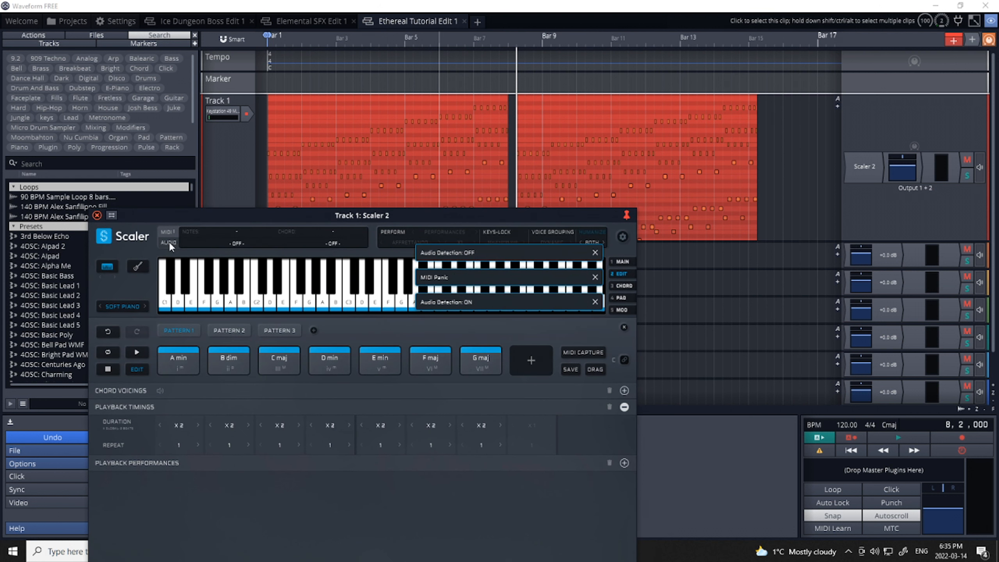
- Look through the Chord, Pad and Mod pages, and start and stop MIDI capture
drag(180, 219, 170, 120)
click(615, 190)
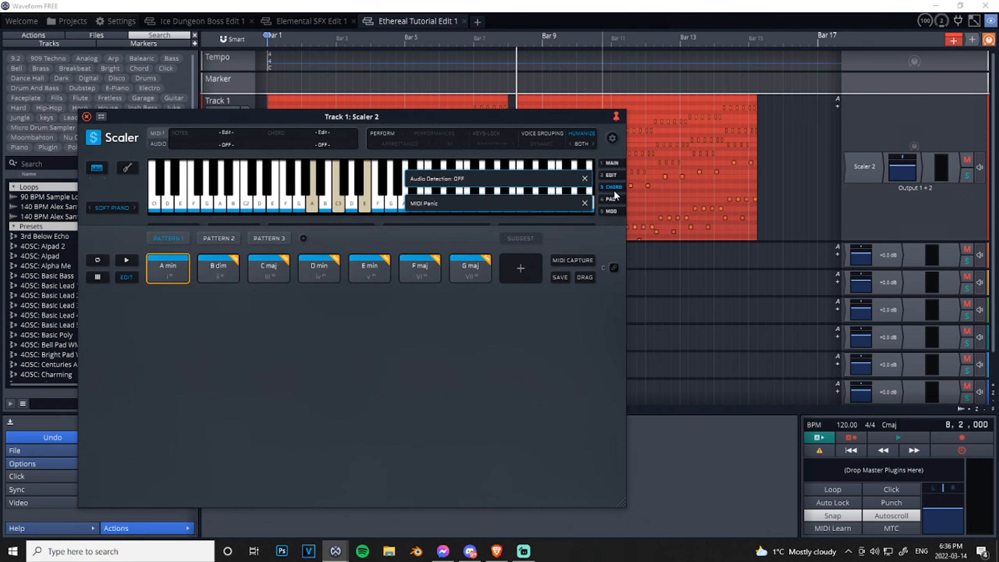
click(615, 199)
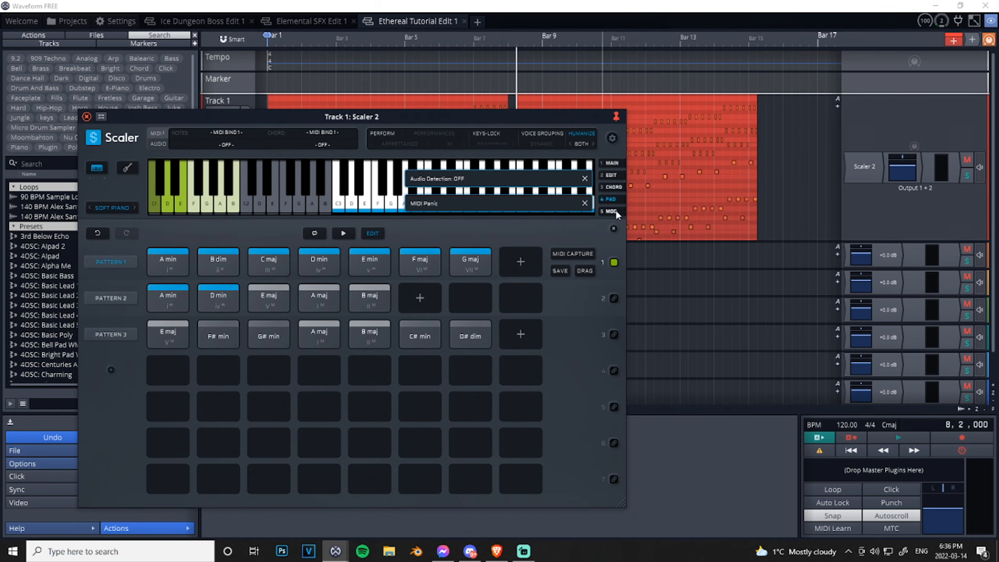
click(616, 209)
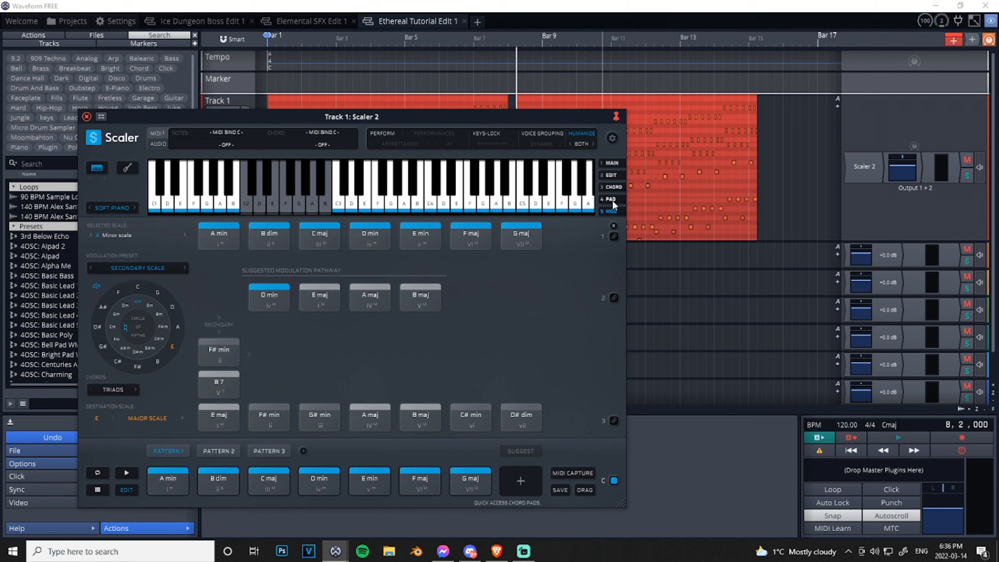
click(572, 473)
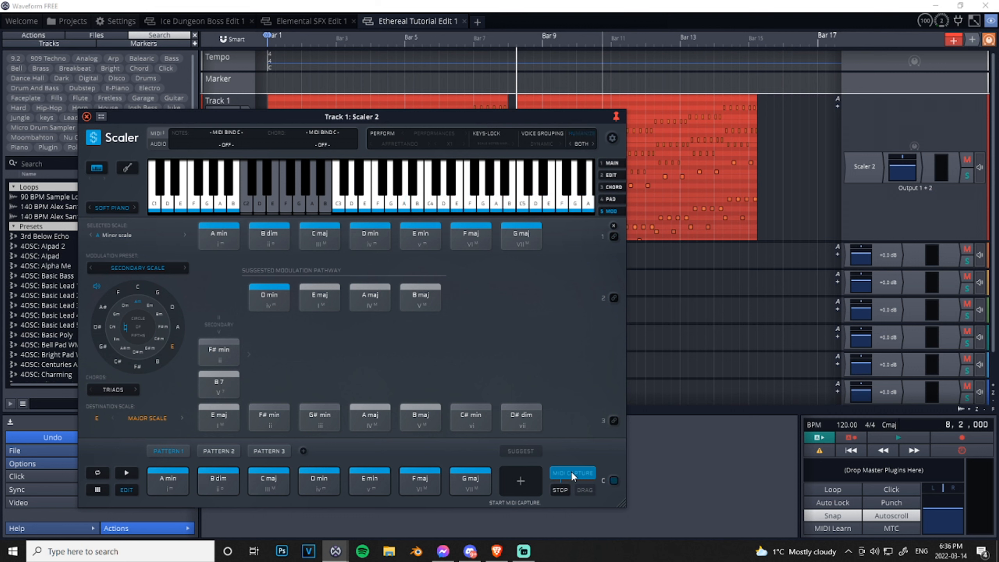
click(570, 473)
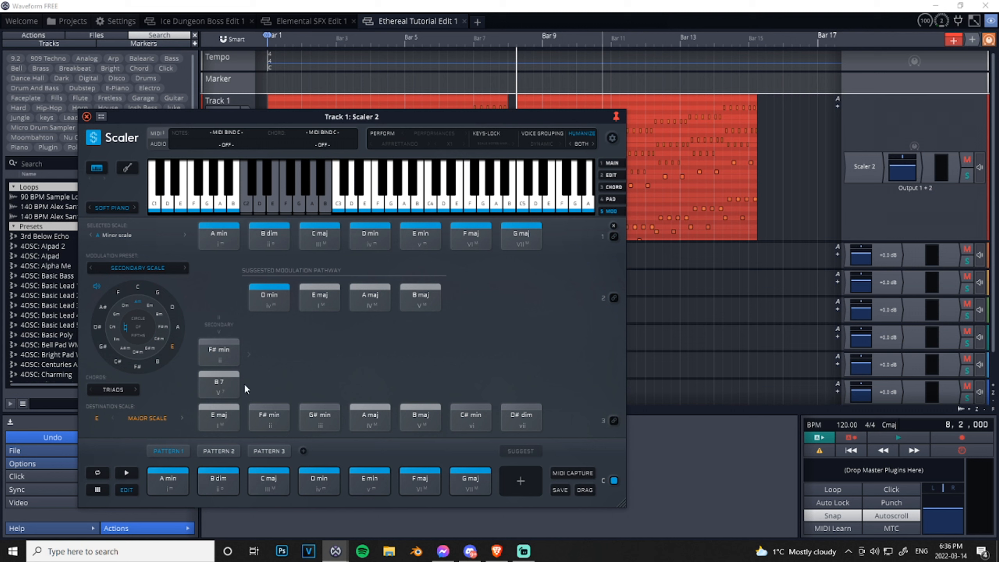
click(385, 235)
- On the Main page, enable Perform with the Andantino performance from the Adagio group and play Pattern 1
click(611, 163)
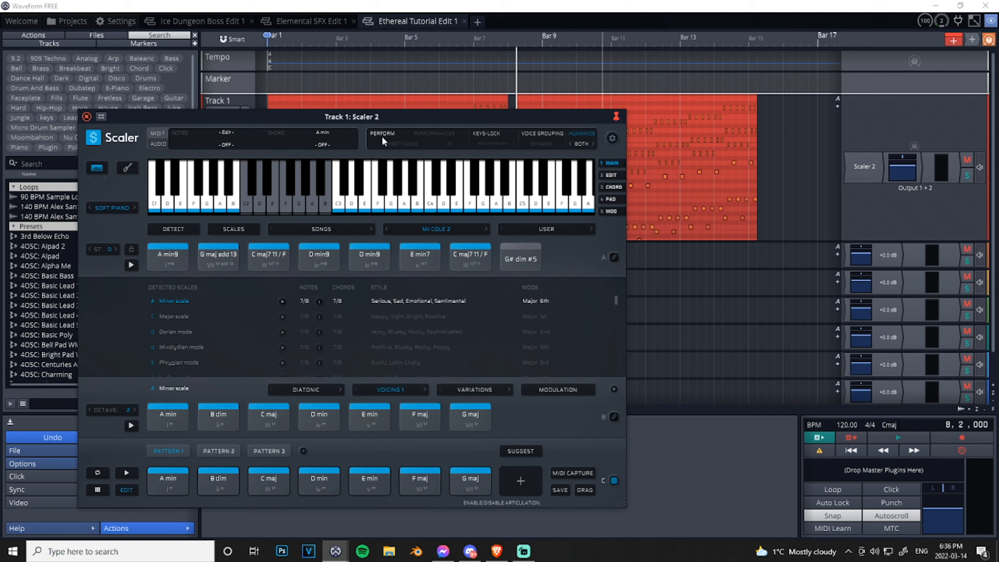
click(377, 133)
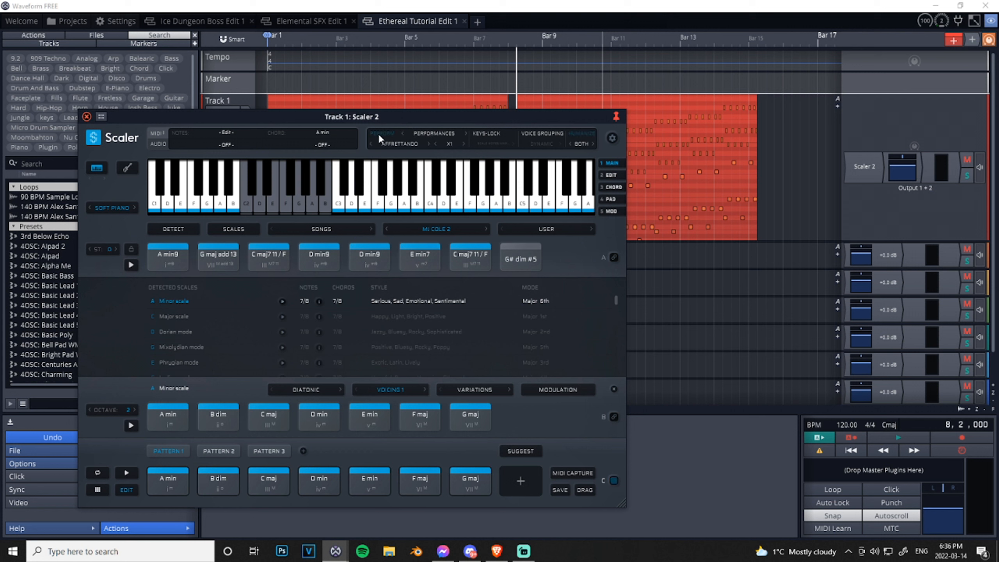
click(411, 140)
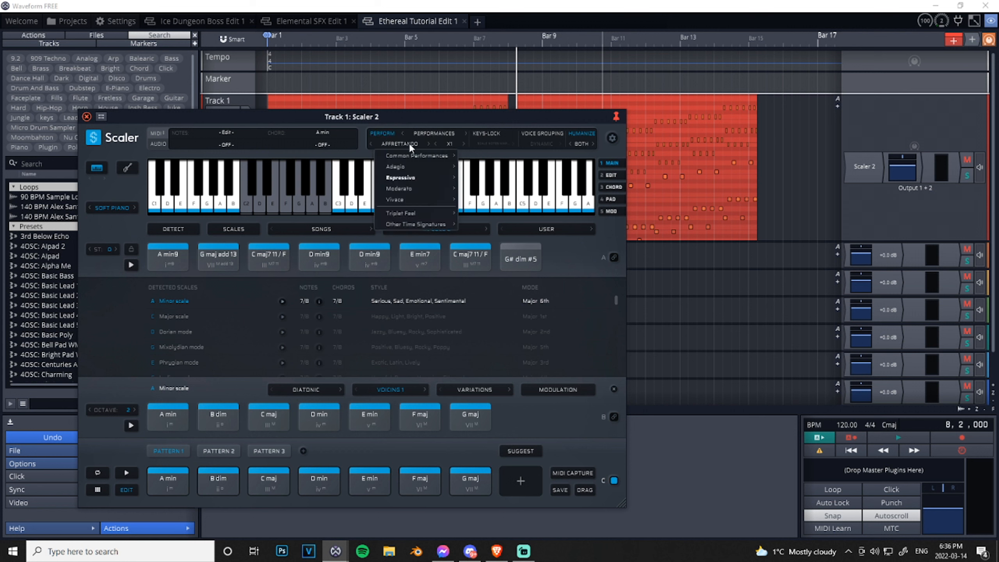
mouse_move(429, 165)
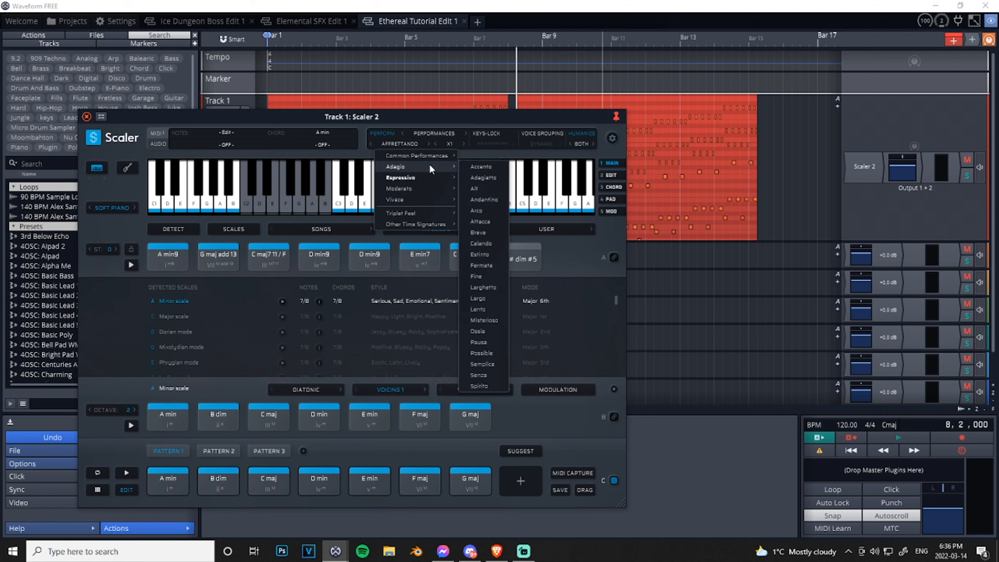
click(493, 198)
click(130, 472)
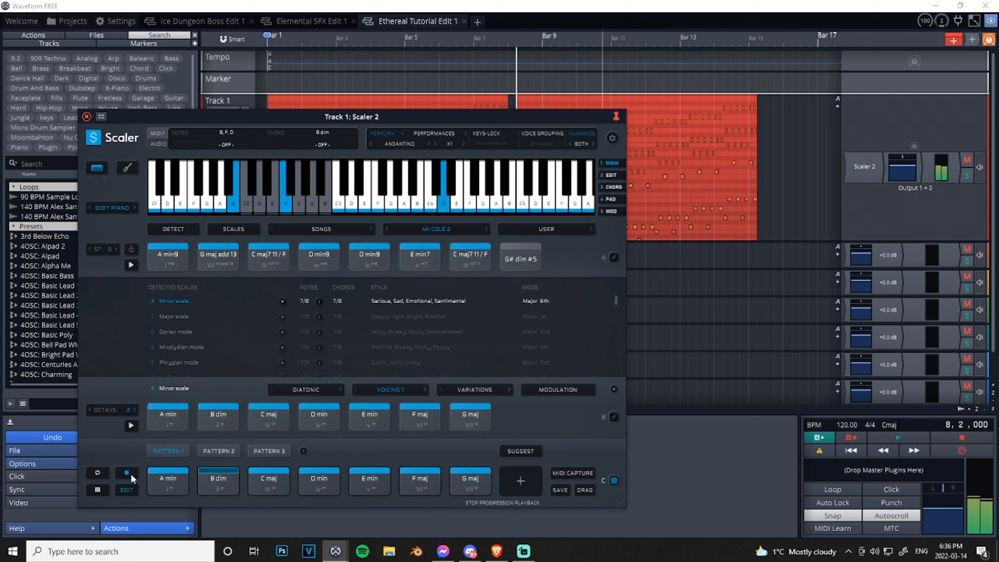
- Change the performance to Cantabile from the Moderato group while Pattern 1 plays
click(408, 143)
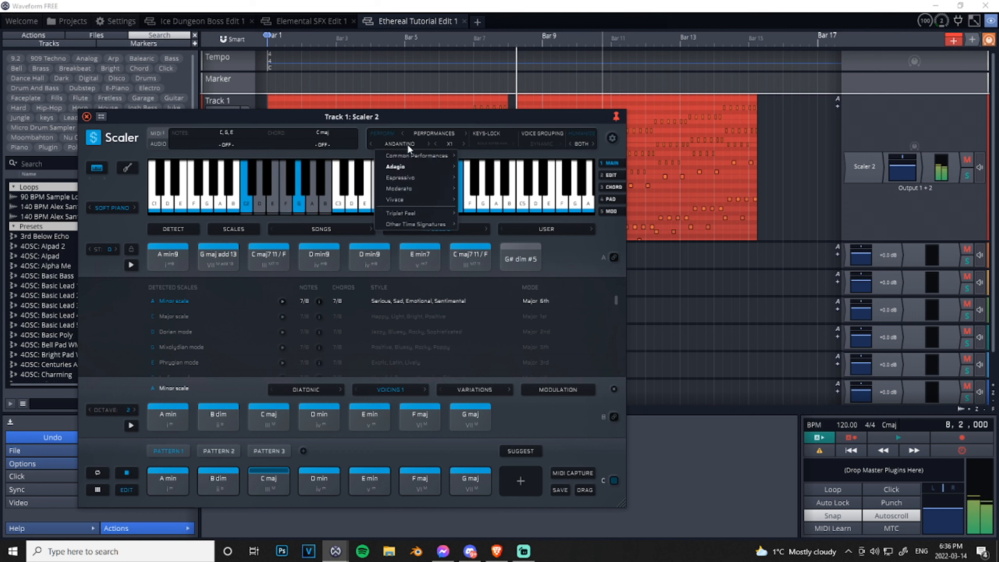
mouse_move(413, 188)
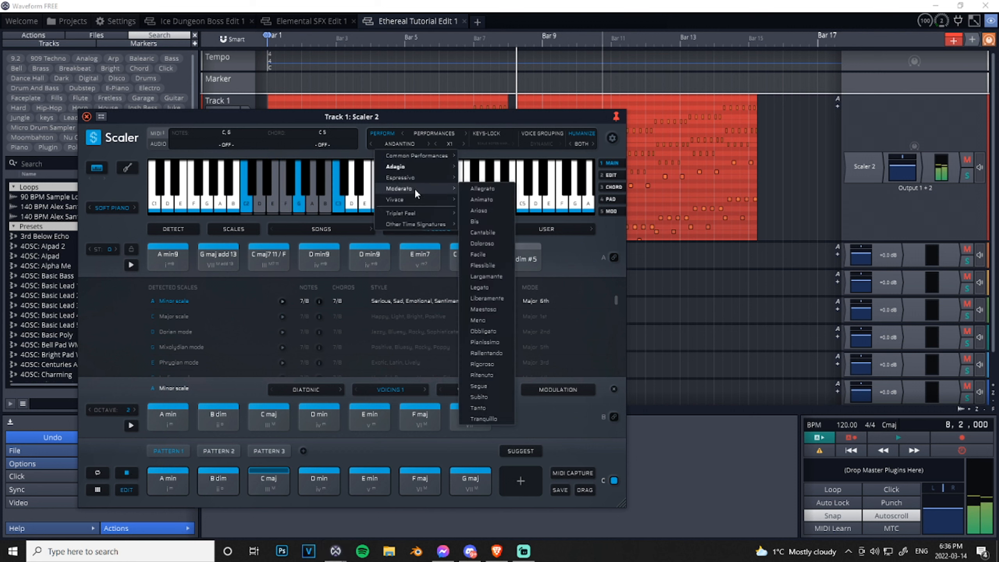
click(487, 233)
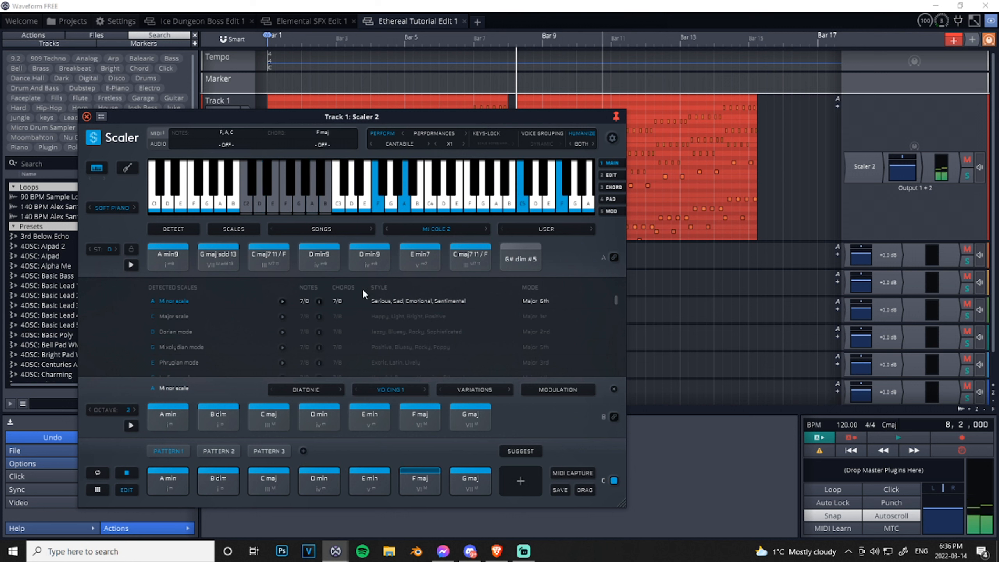
- Change the performance to Mezzoforte from the Vivace group while Pattern 1 is playing
click(403, 146)
mouse_move(404, 198)
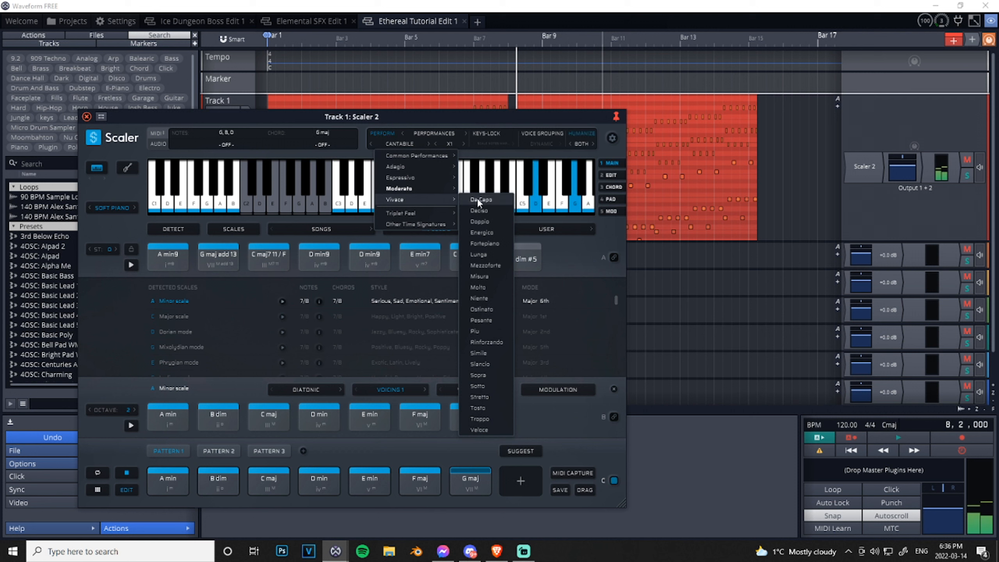
click(494, 264)
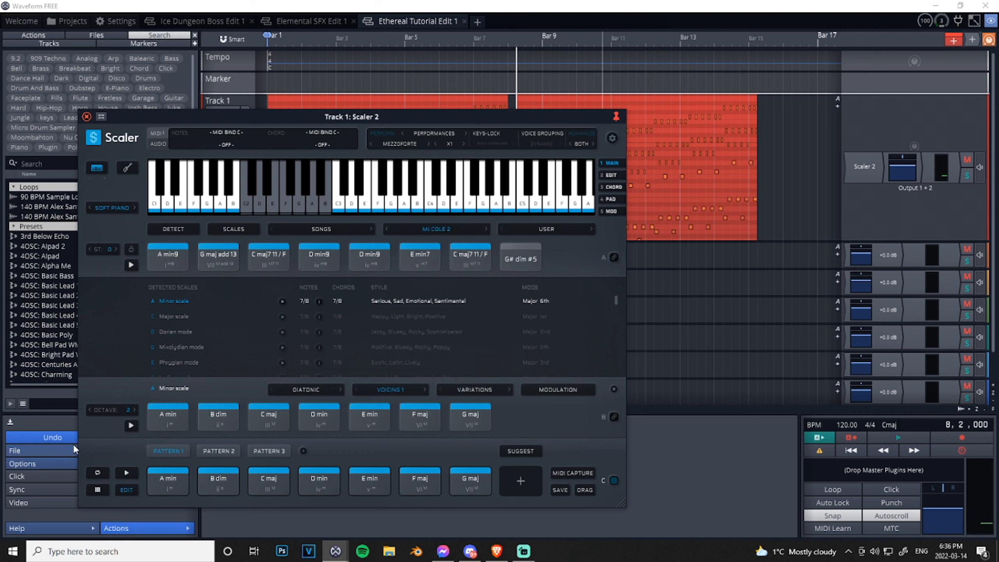
- Switch the performance type to Phrases and play Pattern 1 with the Acoustic Guitar sound
click(449, 134)
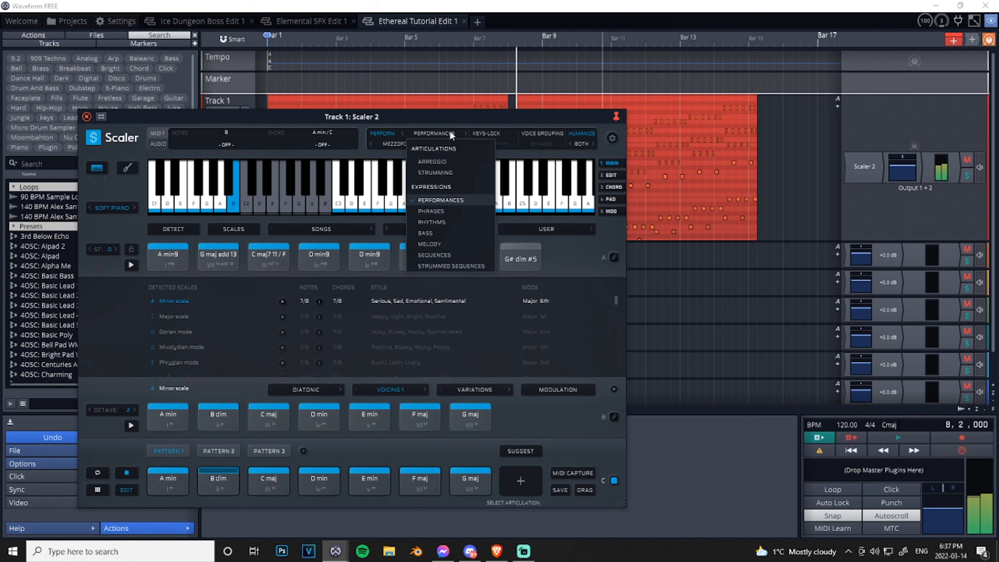
click(434, 211)
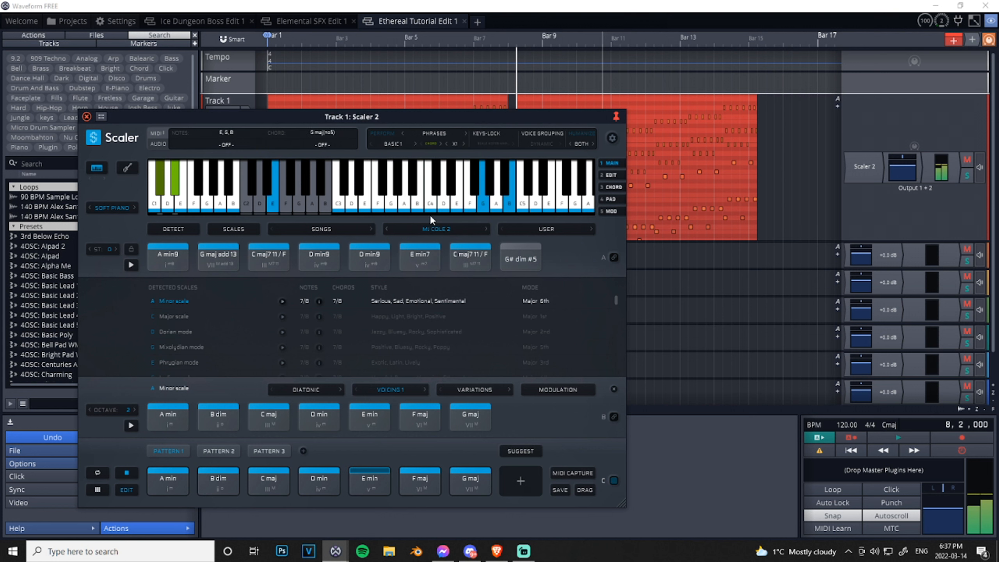
click(106, 208)
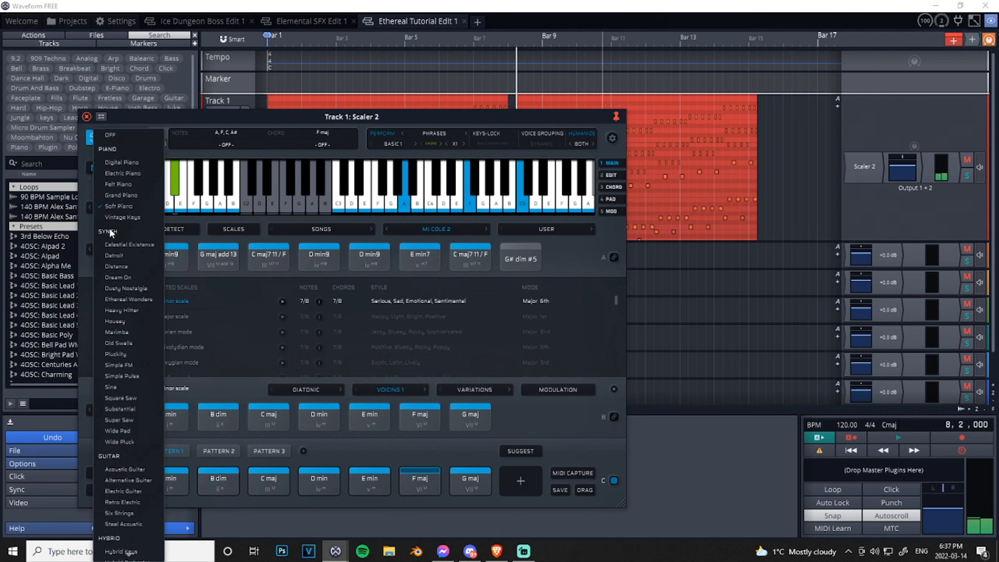
click(122, 472)
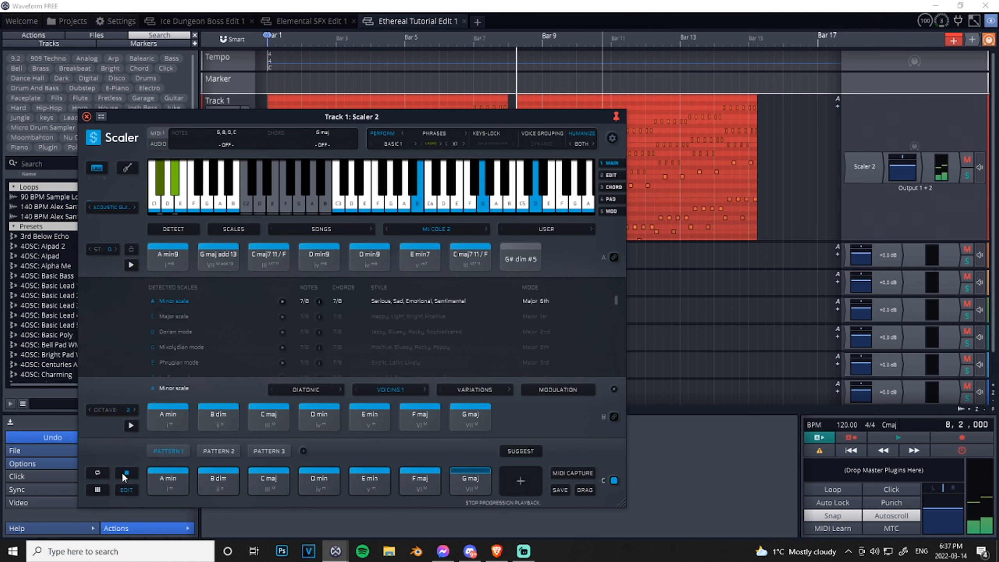
click(127, 473)
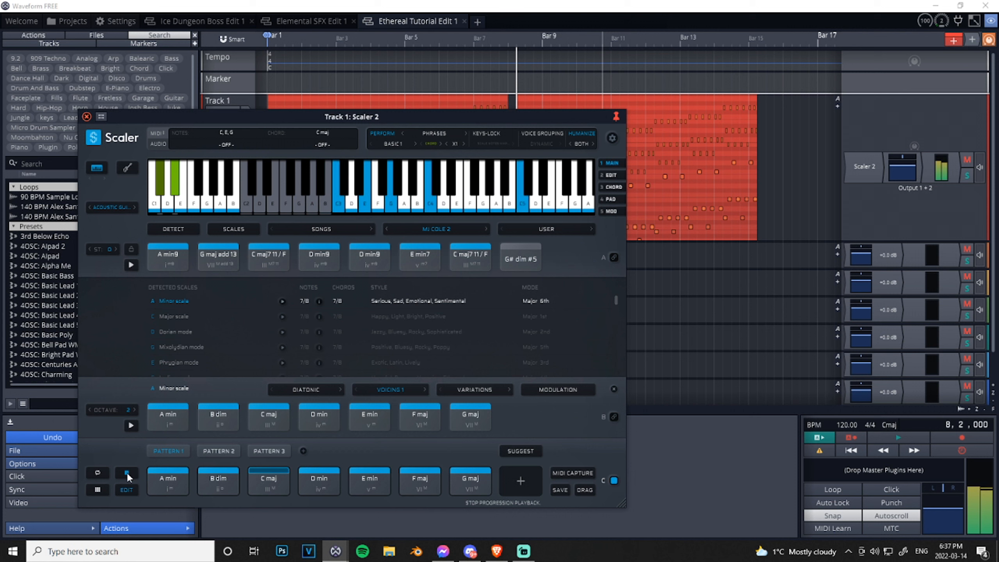
- Set the phrase to Fioritura from the Con Fuoco group while Pattern 1 plays
click(388, 144)
mouse_move(410, 175)
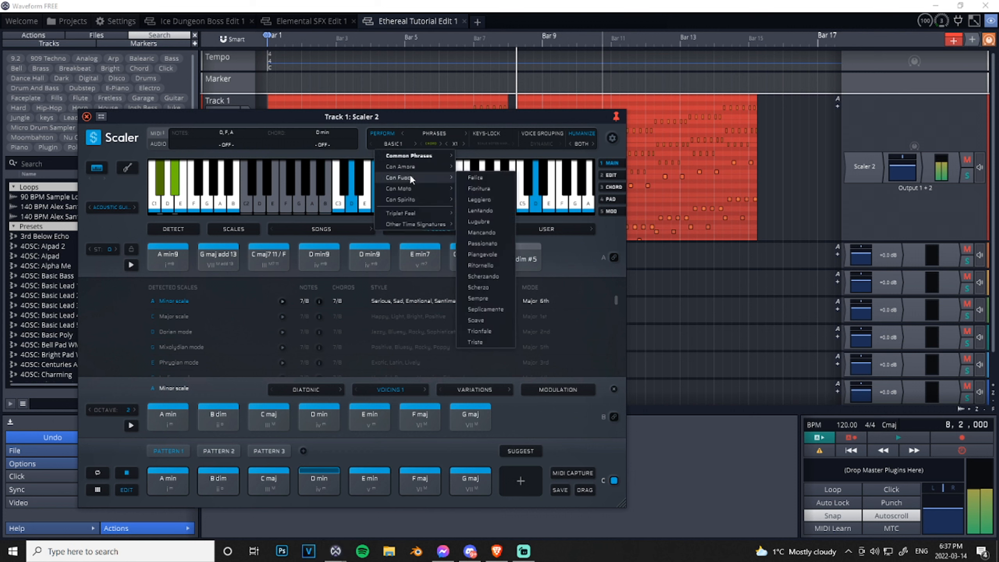
click(472, 175)
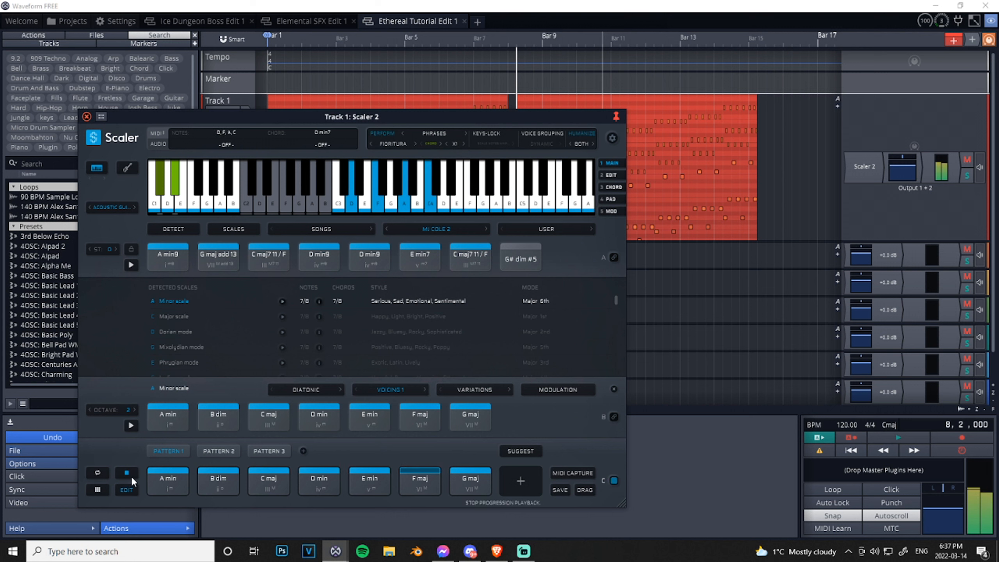
- Change the phrase to Colossale from the Con Moto group, listen to Pattern 1 and stop playback
click(391, 143)
mouse_move(398, 187)
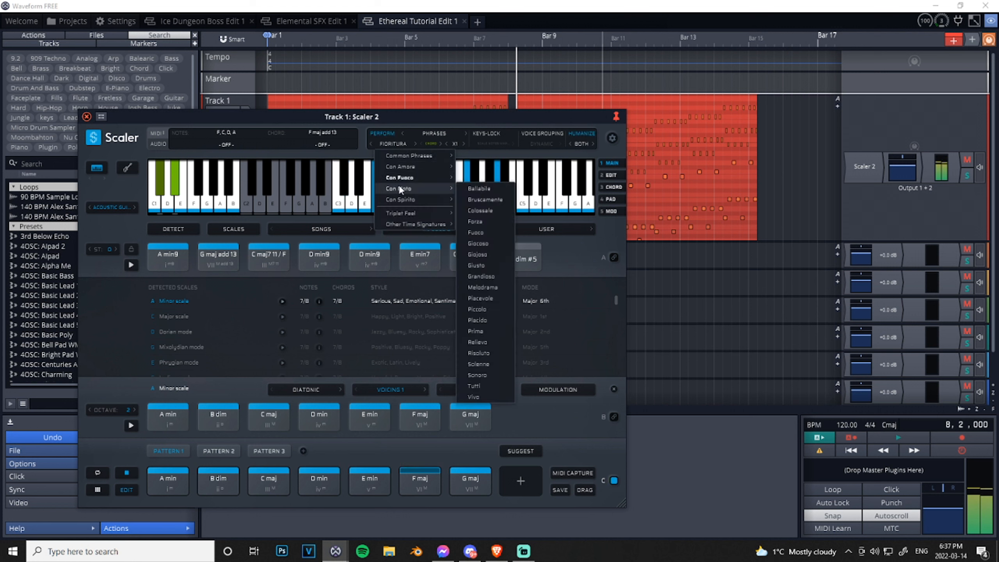
click(490, 211)
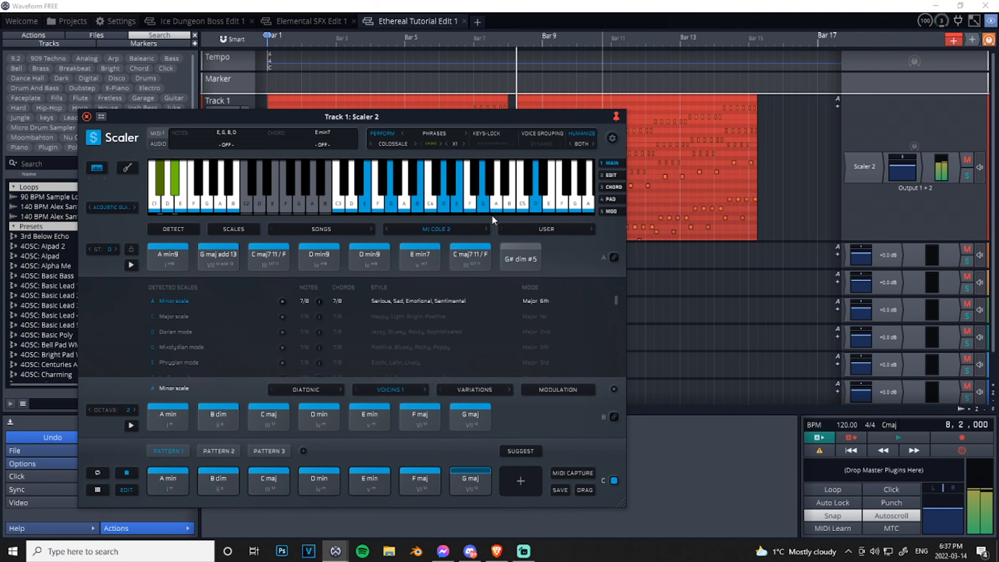
click(131, 472)
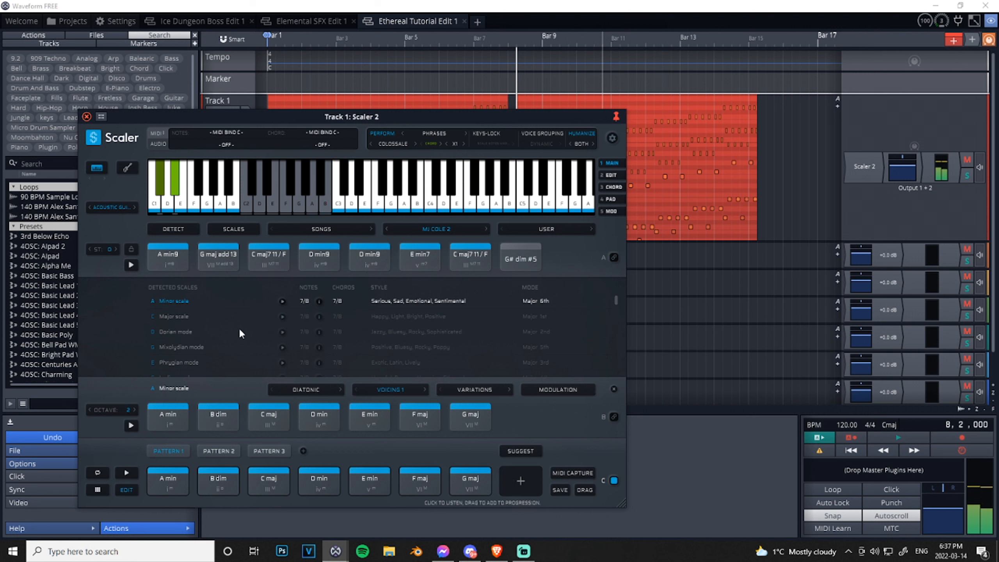
- Switch the expression type to Rhythms, then play Pattern 1 briefly and stop it
click(436, 138)
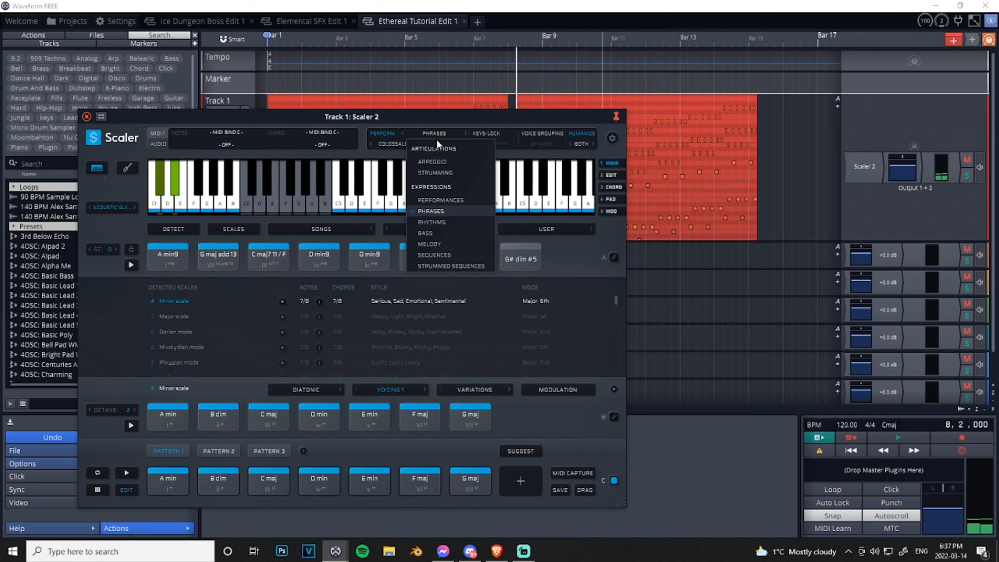
click(440, 225)
click(127, 473)
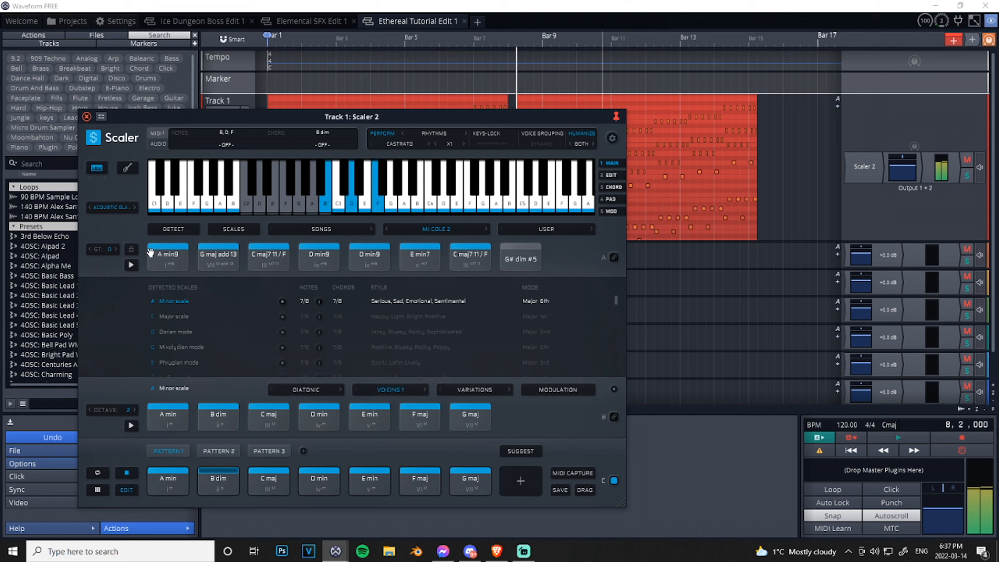
click(126, 473)
- Set the instrument sound to Electric Guitar and audition Pattern 1 with the current rhythm
click(106, 208)
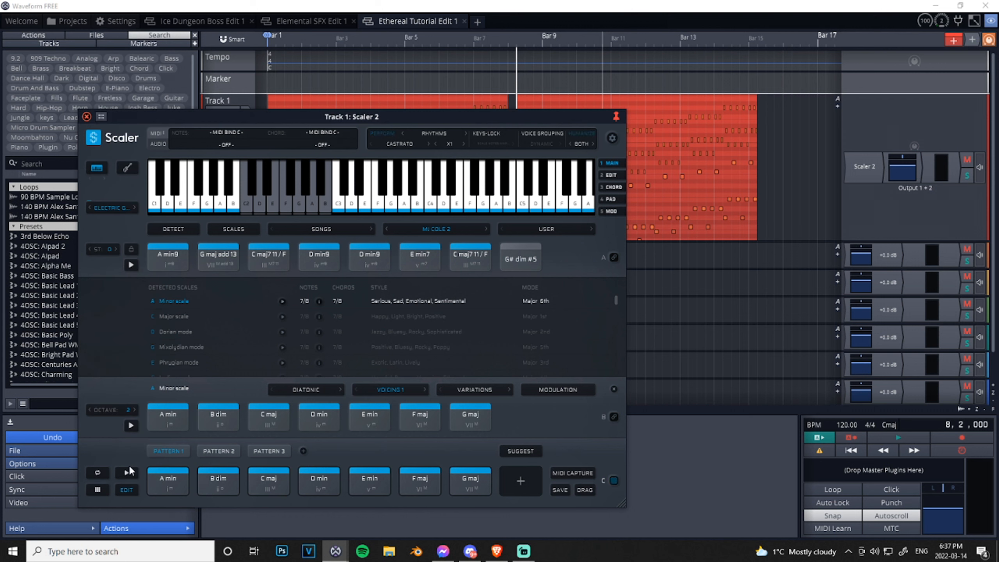
click(132, 471)
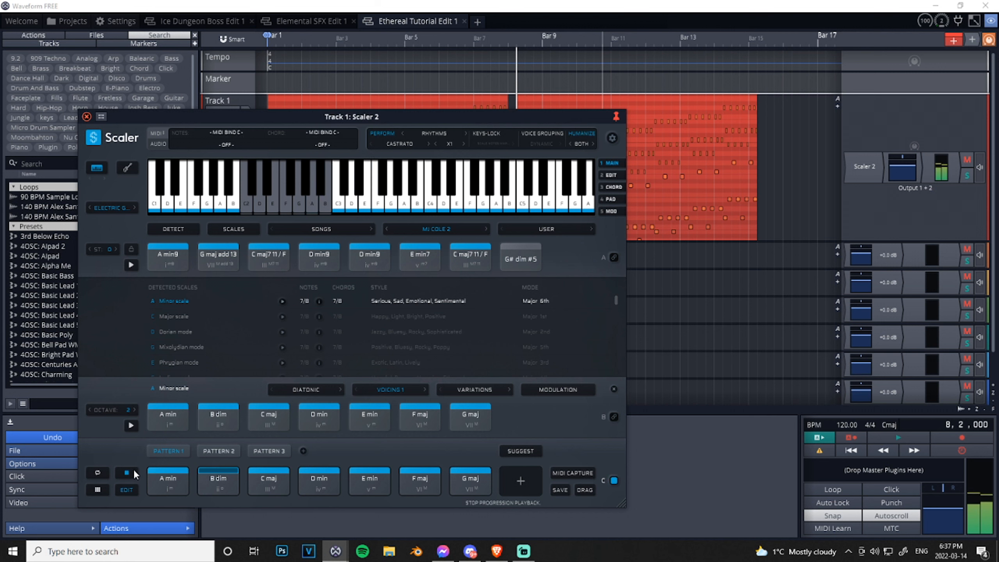
click(134, 469)
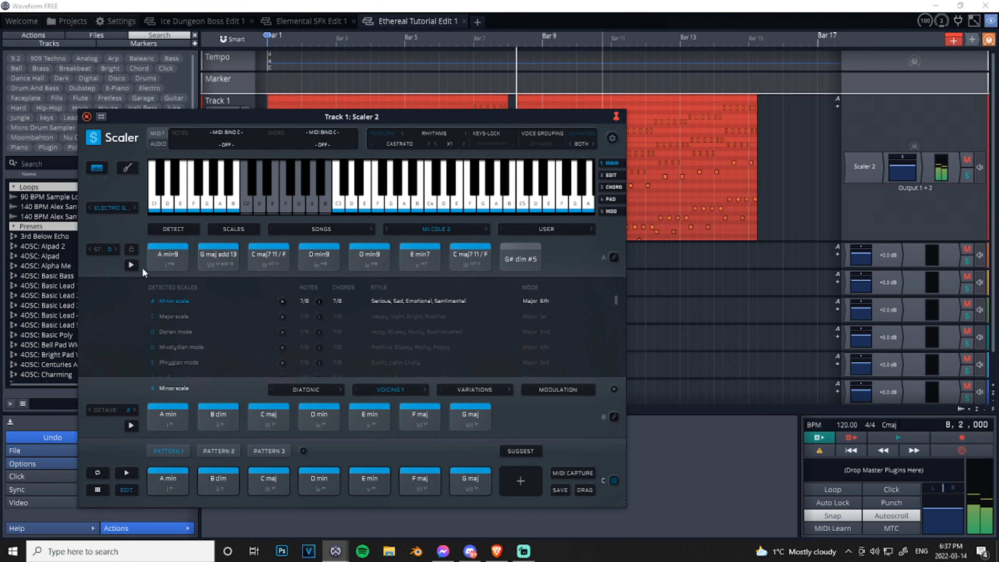
- Set the instrument sound to Retro Electric and audition Pattern 1 with the current rhythm
click(110, 208)
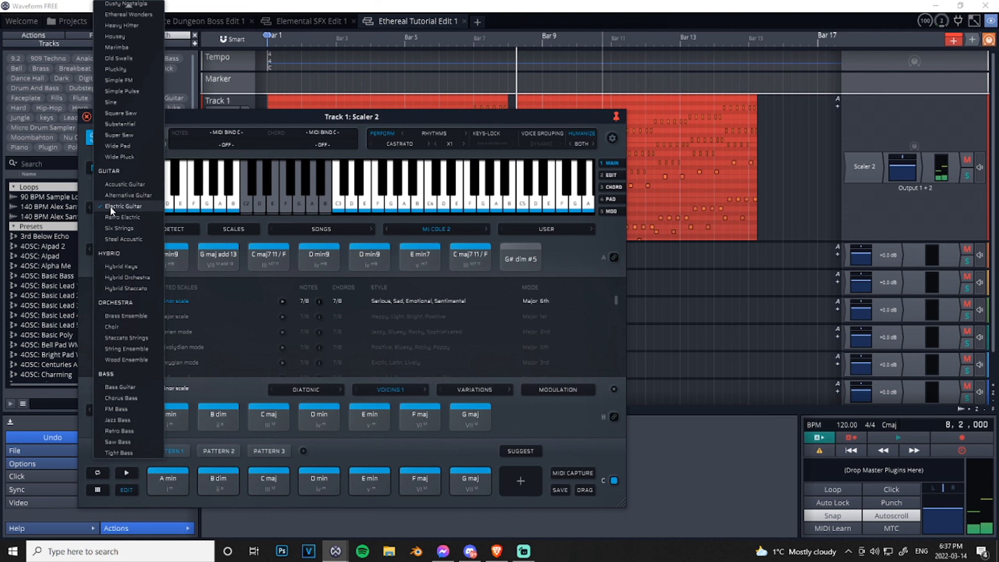
click(132, 217)
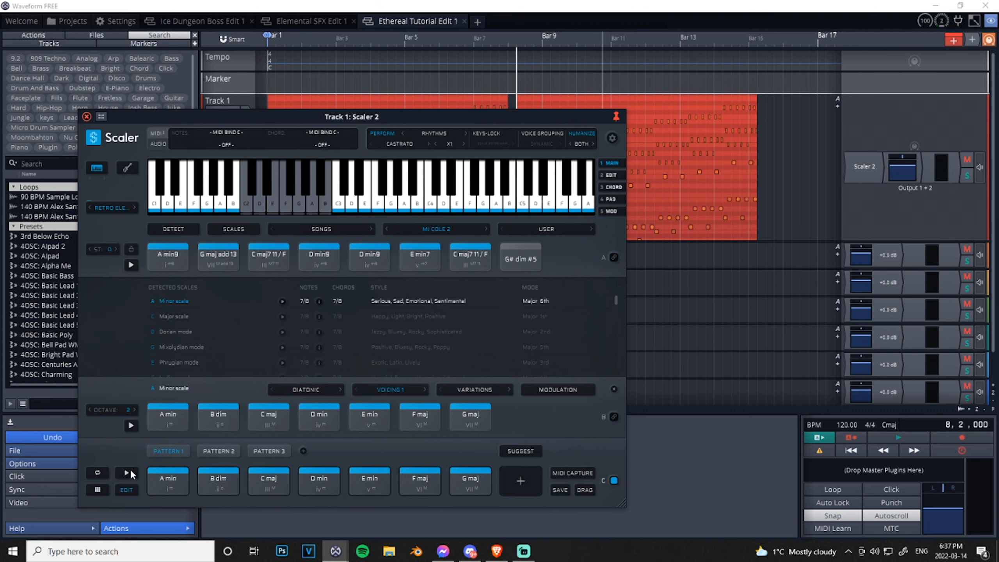
click(130, 470)
click(128, 473)
- Return to the Acoustic Guitar sound and play Pattern 1 with the Bass expression type
click(100, 211)
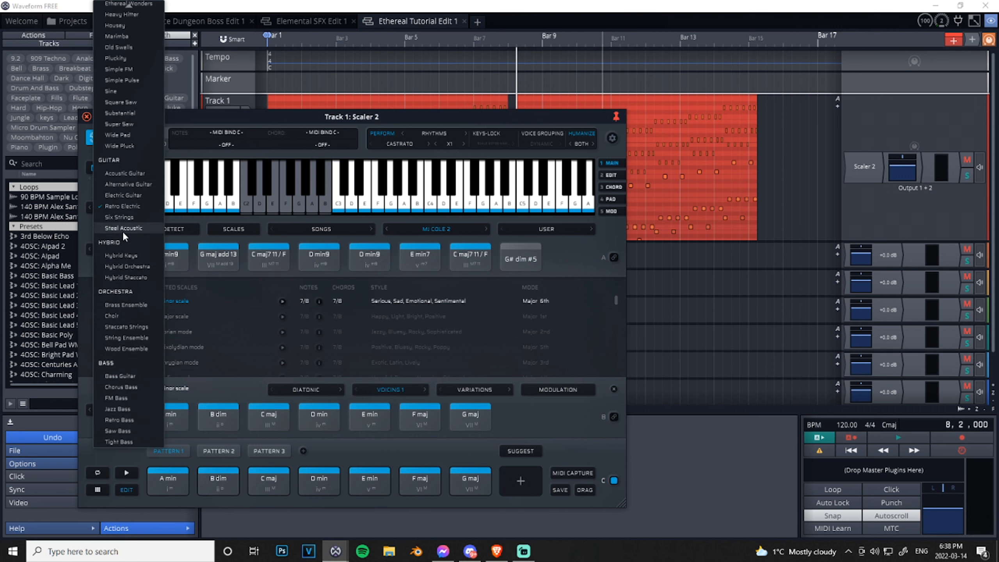
click(132, 174)
click(435, 133)
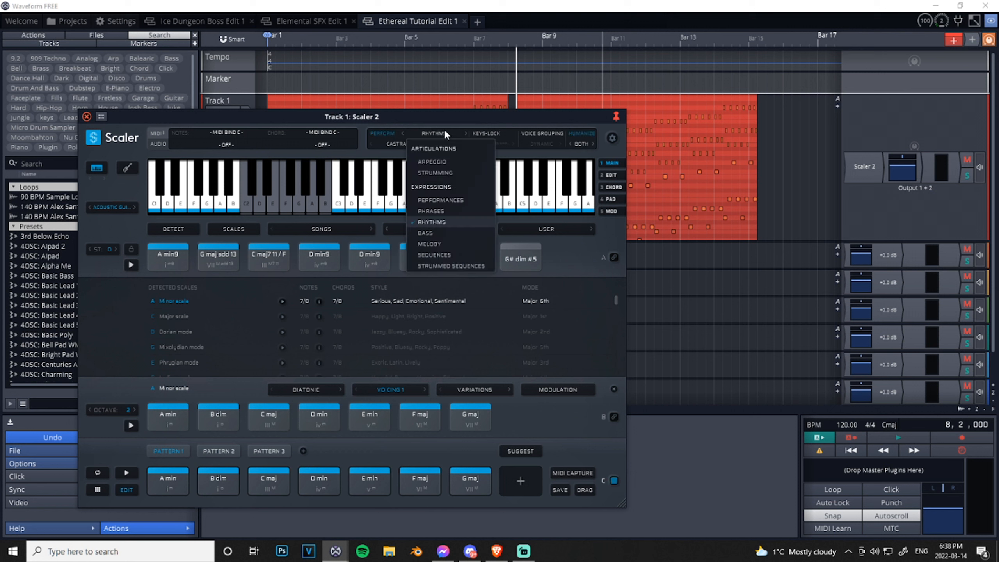
click(425, 233)
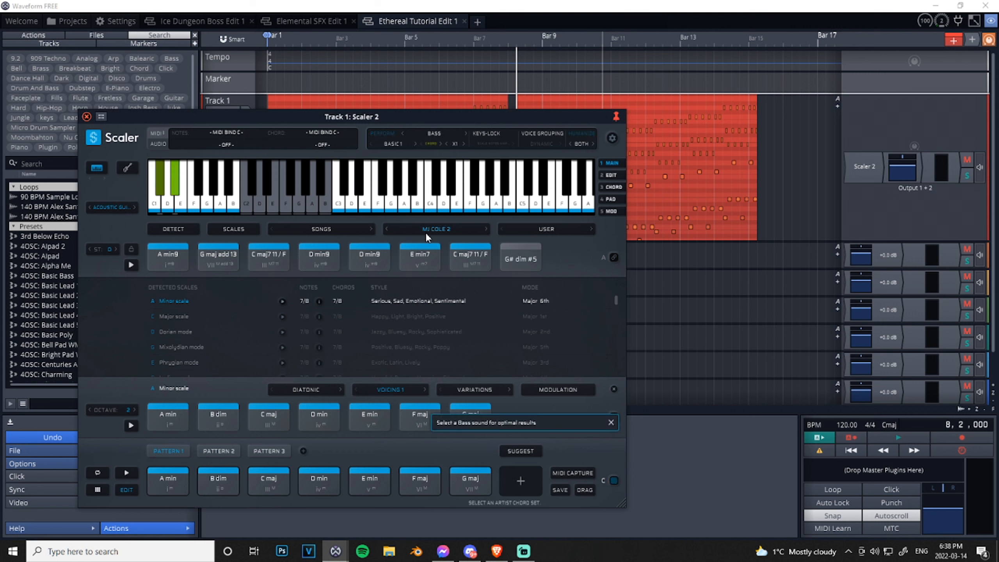
click(135, 470)
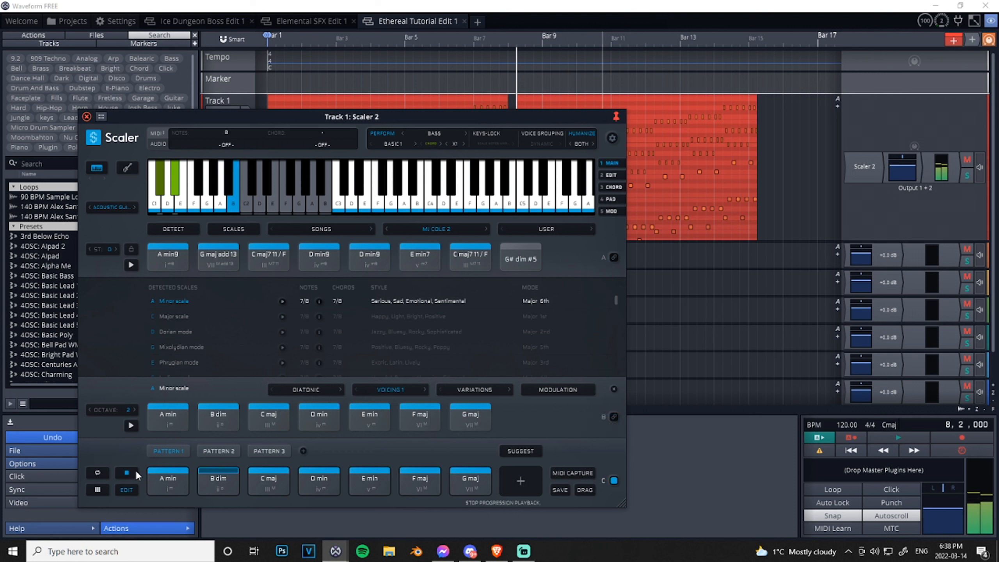
- Switch the expression type to Melody with Riff G All, and audition Pattern 1
click(425, 135)
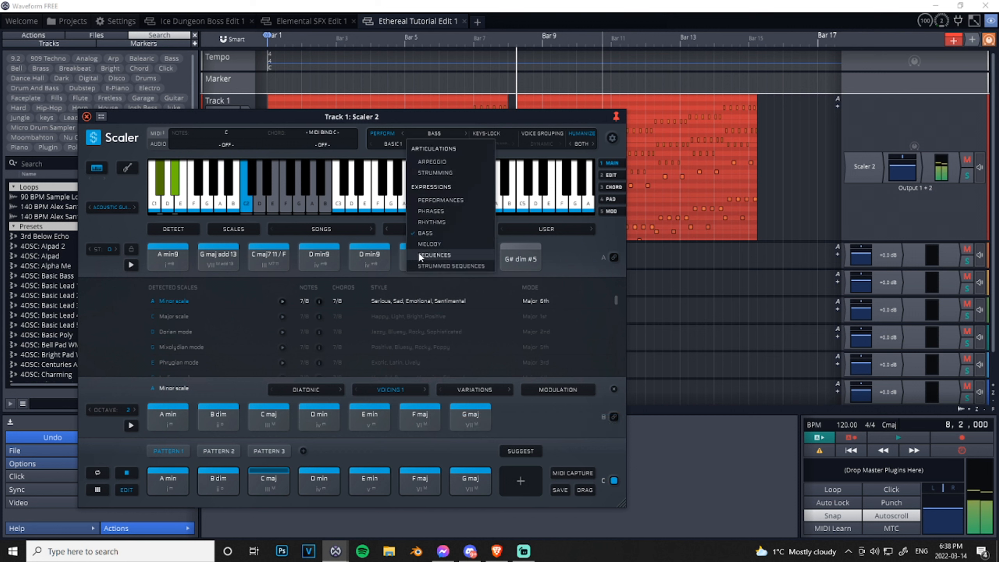
click(430, 244)
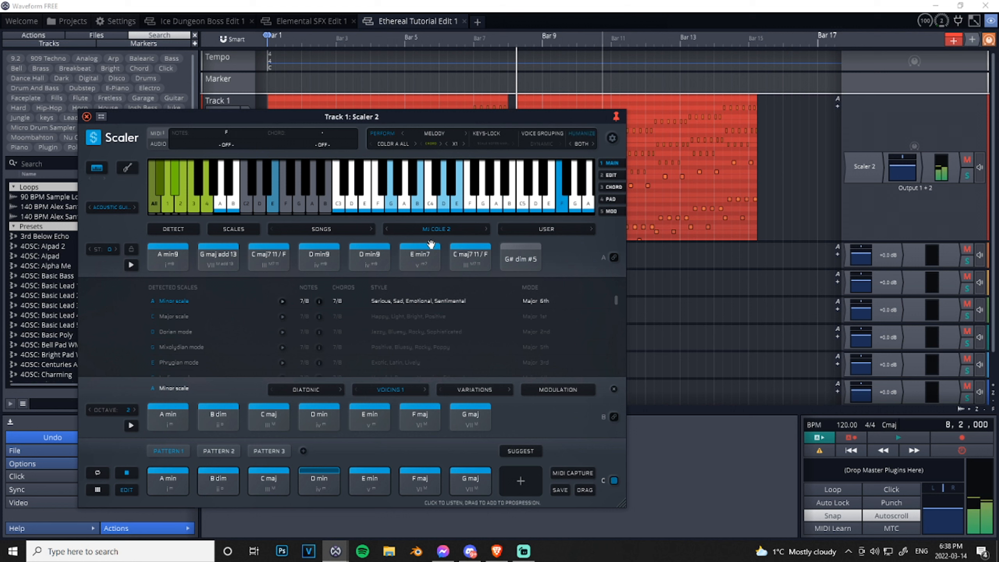
click(397, 142)
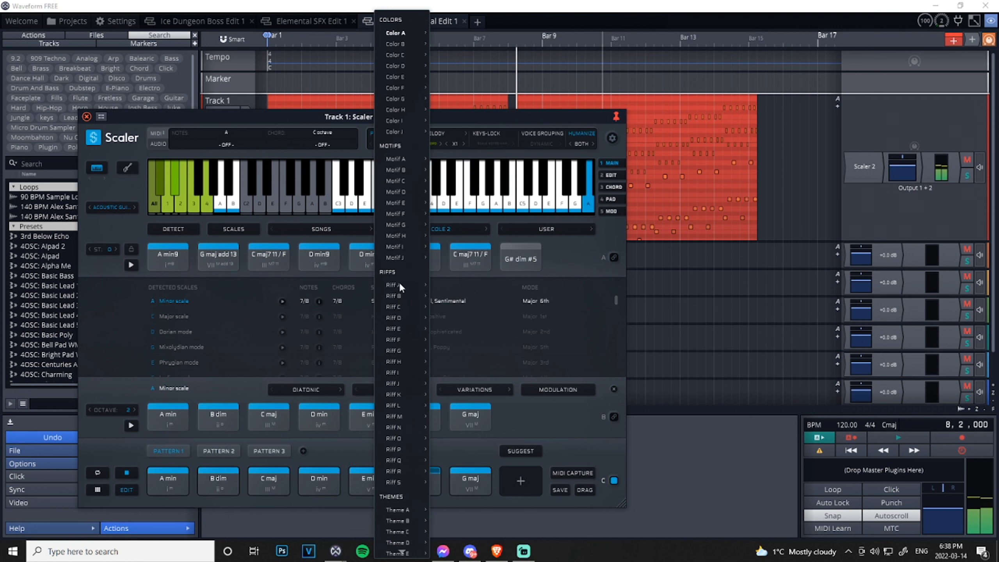
mouse_move(395, 348)
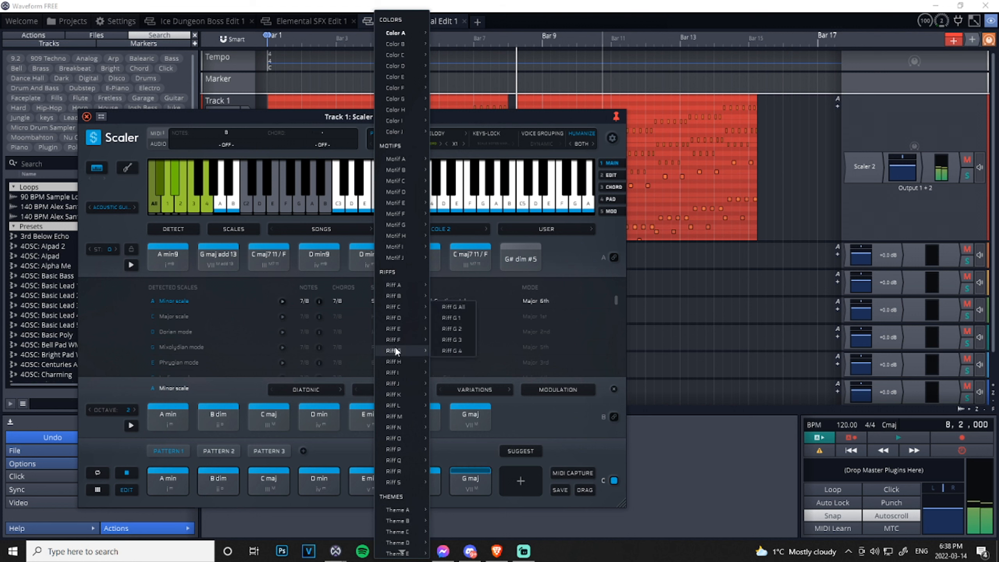
click(456, 306)
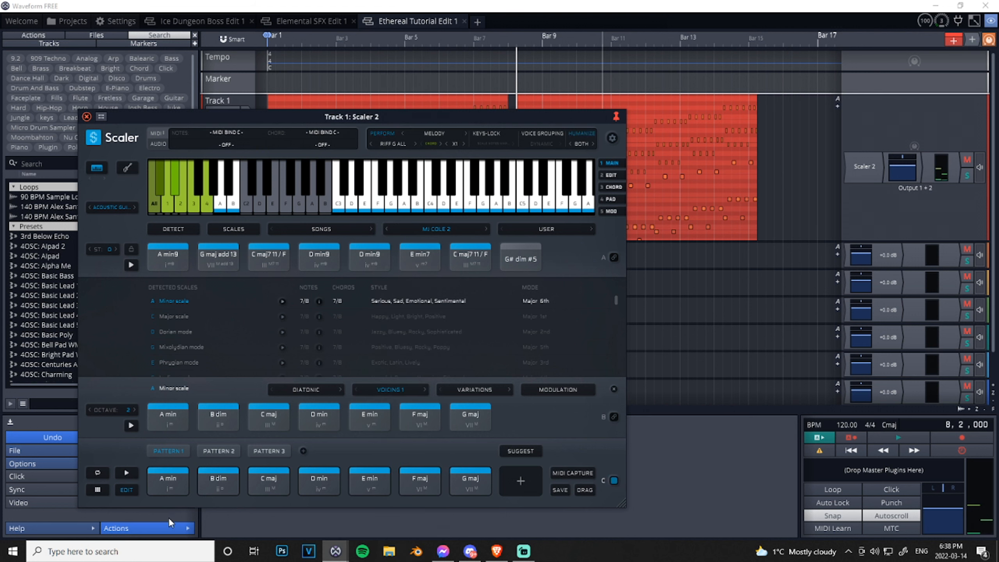
click(130, 473)
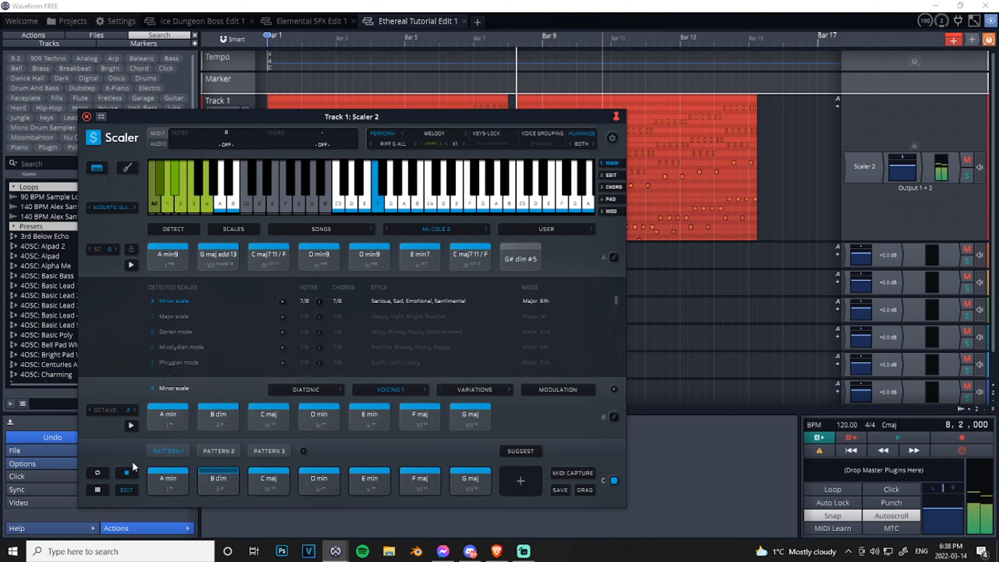
click(133, 471)
- Set the instrument sound to Grand Piano and audition Pattern 1 with the Riff G All melody
click(124, 201)
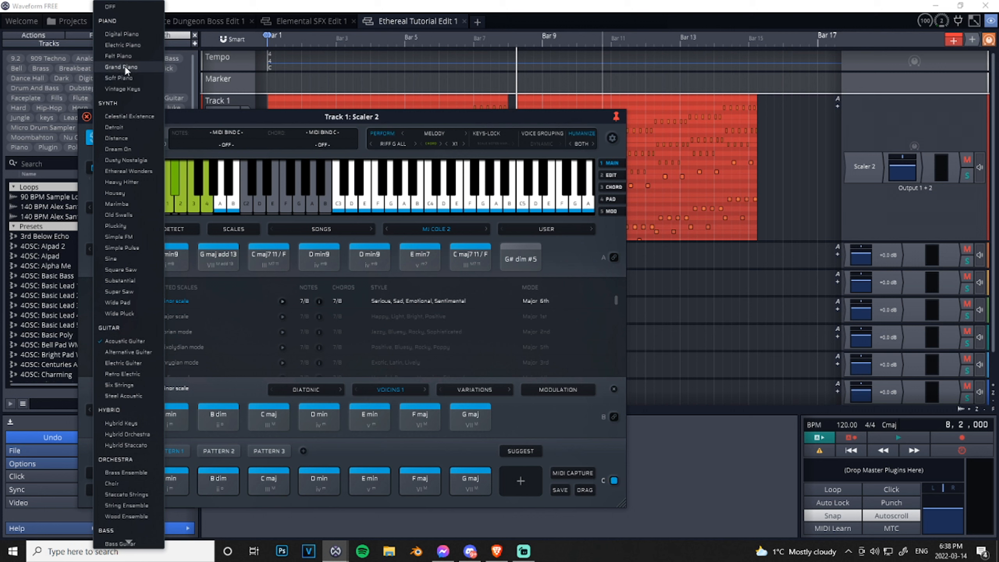
click(121, 67)
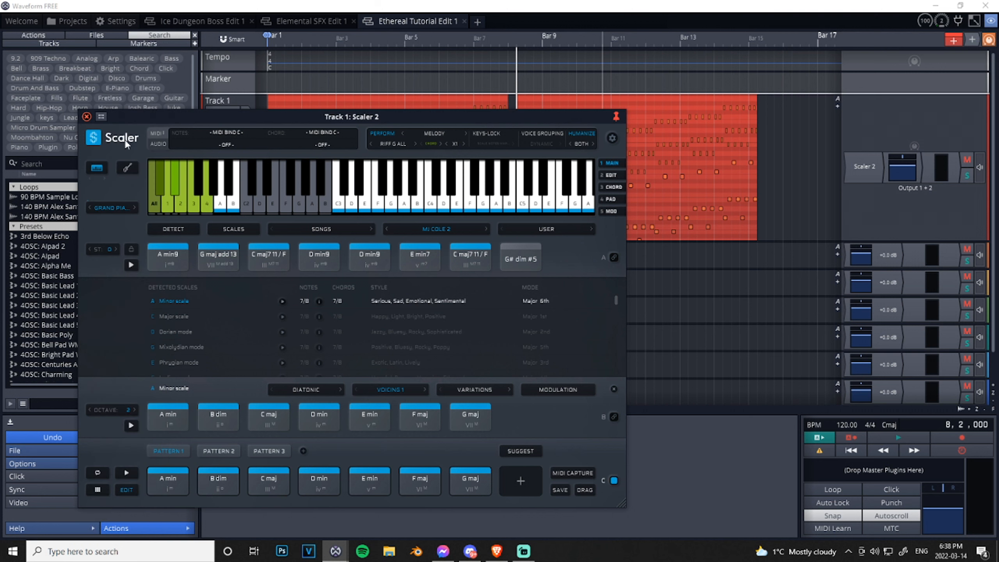
click(134, 472)
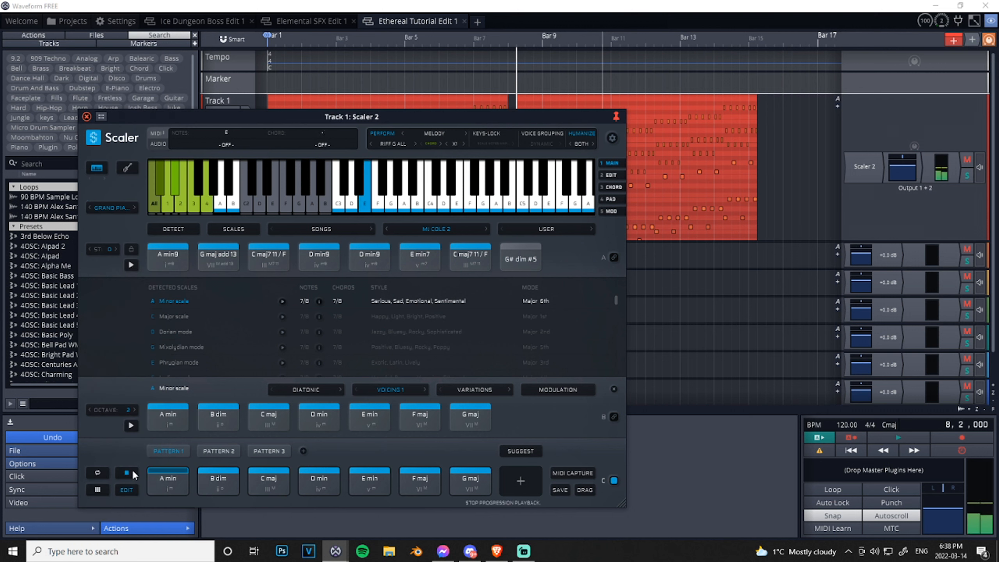
click(132, 471)
- Switch the expression type to Sequences and start playing Pattern 1
click(436, 130)
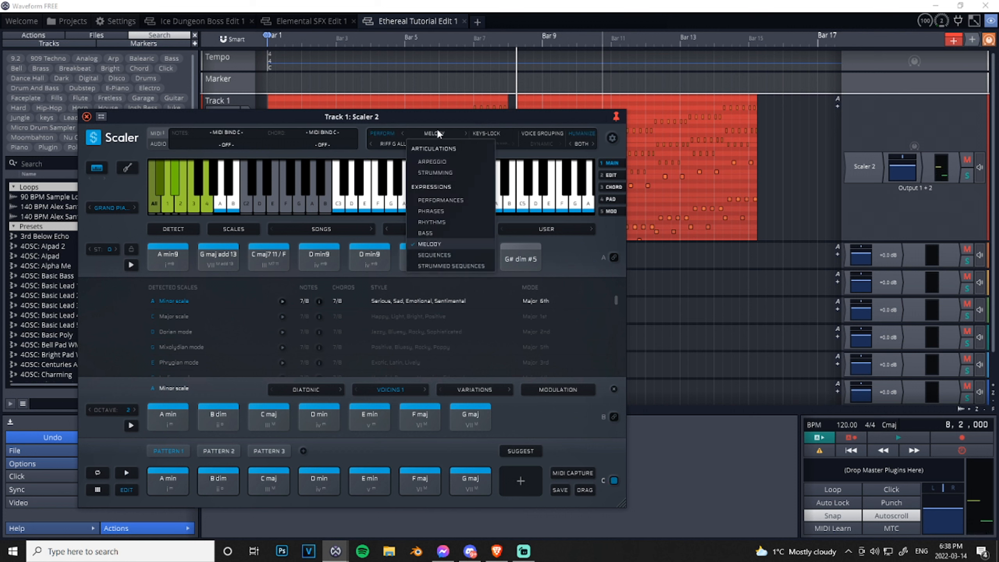
click(433, 255)
click(127, 474)
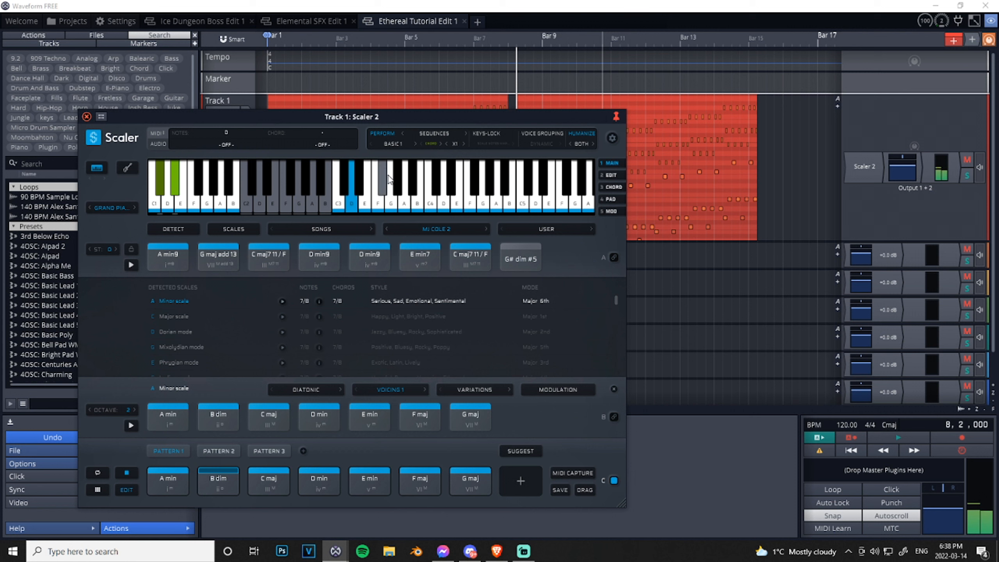
- Set the Sequences pattern to Synth 4, audition it on Pattern 1, and stop playback
click(405, 146)
mouse_move(411, 166)
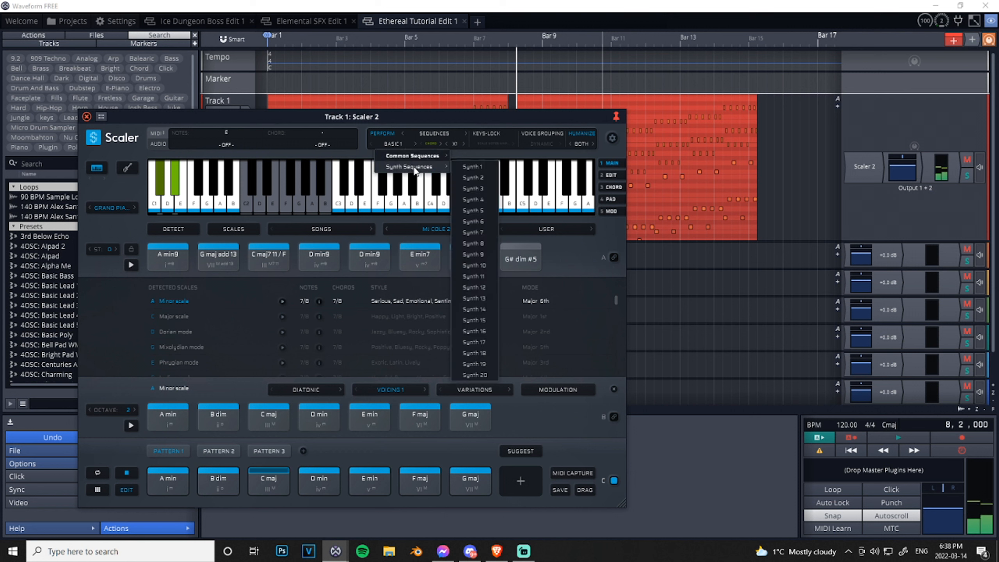
click(475, 196)
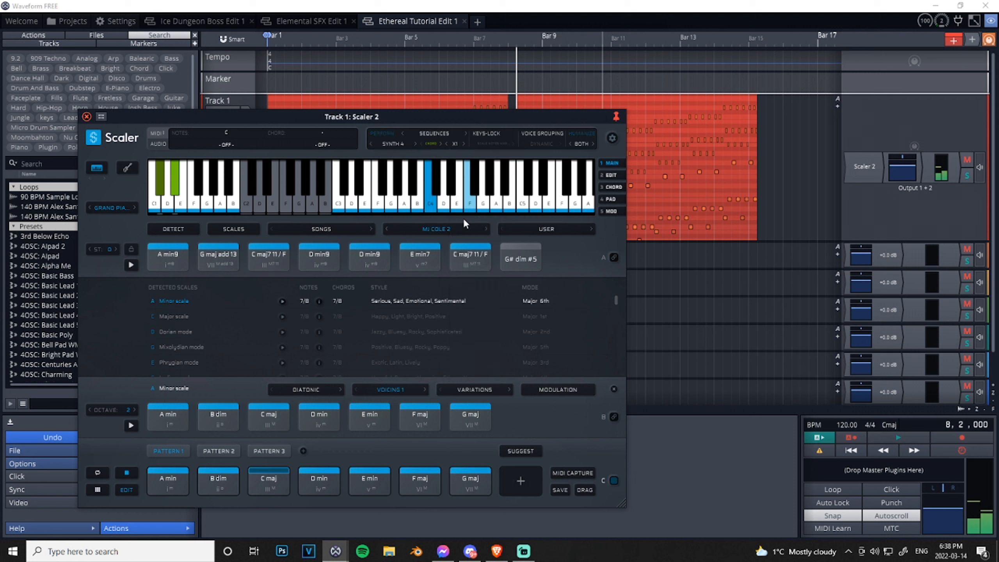
click(123, 471)
- Set the instrument sound to Ethereal Wonders and briefly audition Pattern 1 with the Synth 4 sequence
click(113, 208)
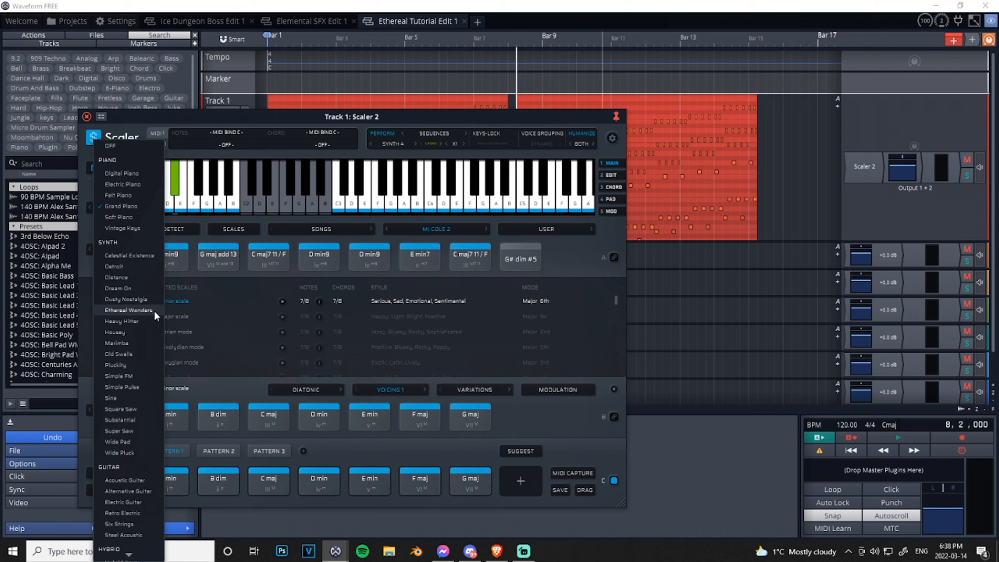
click(128, 311)
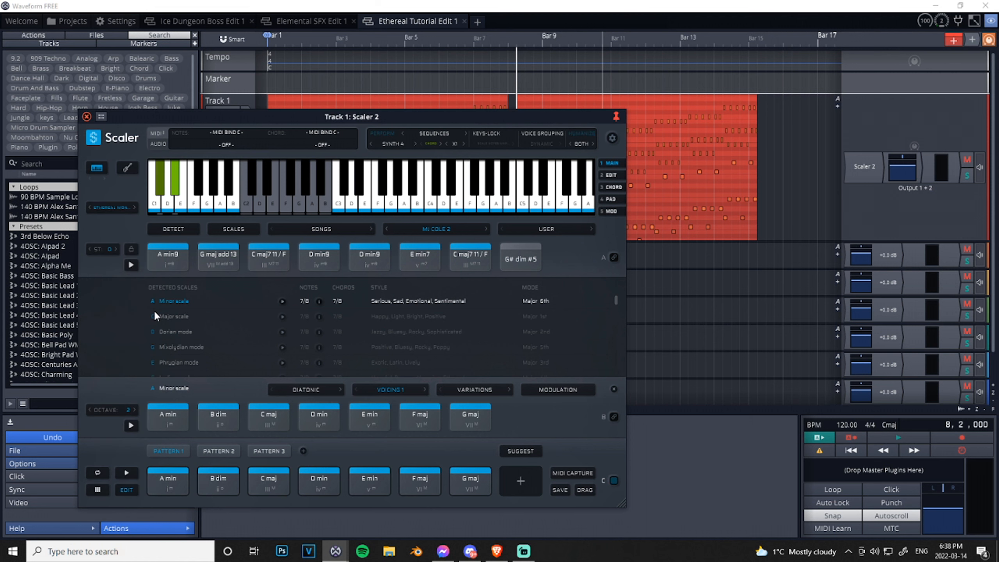
click(127, 473)
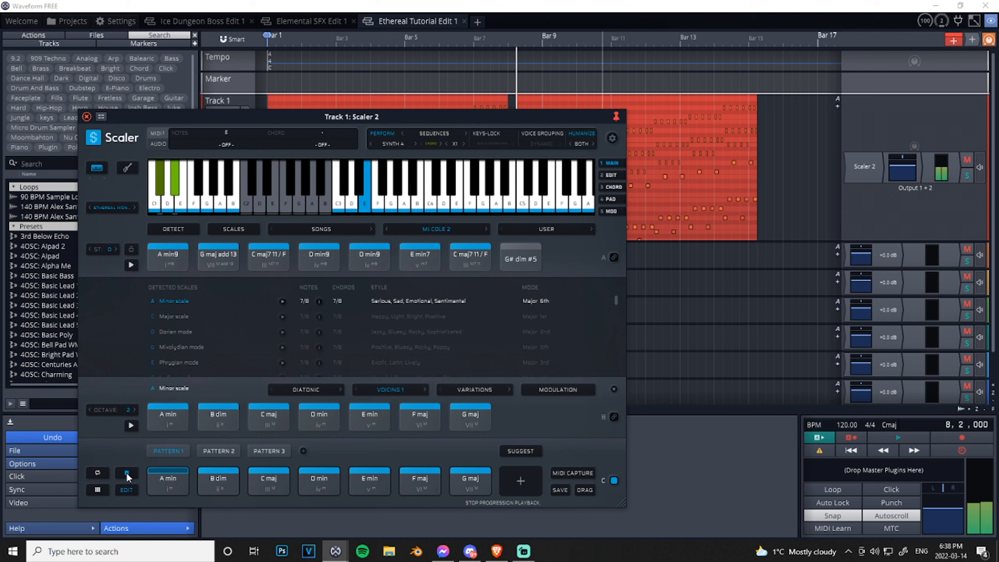
click(127, 473)
- Change the instrument sound to Wide Pluck and briefly audition Pattern 1 with the Synth 4 sequence
click(108, 208)
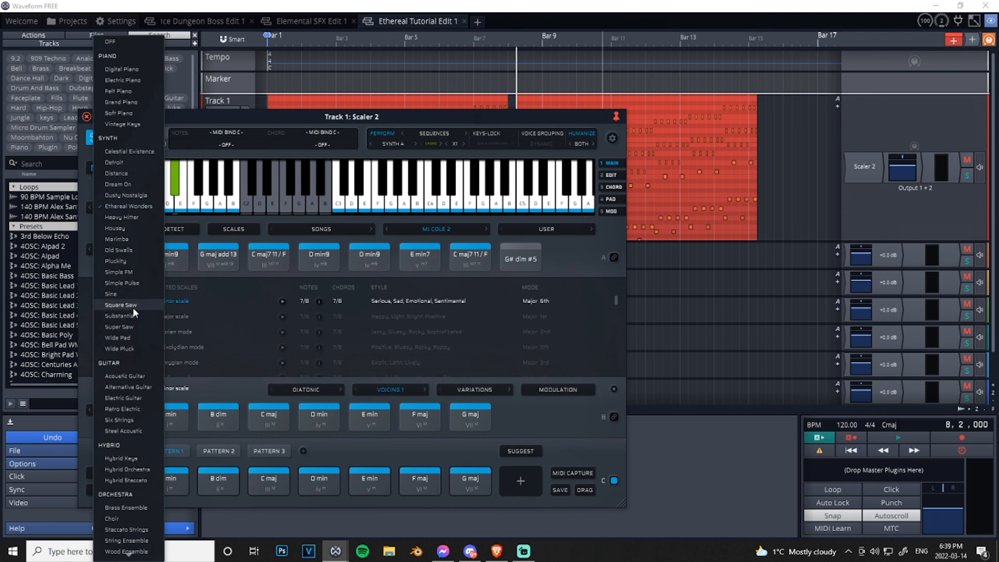
click(135, 345)
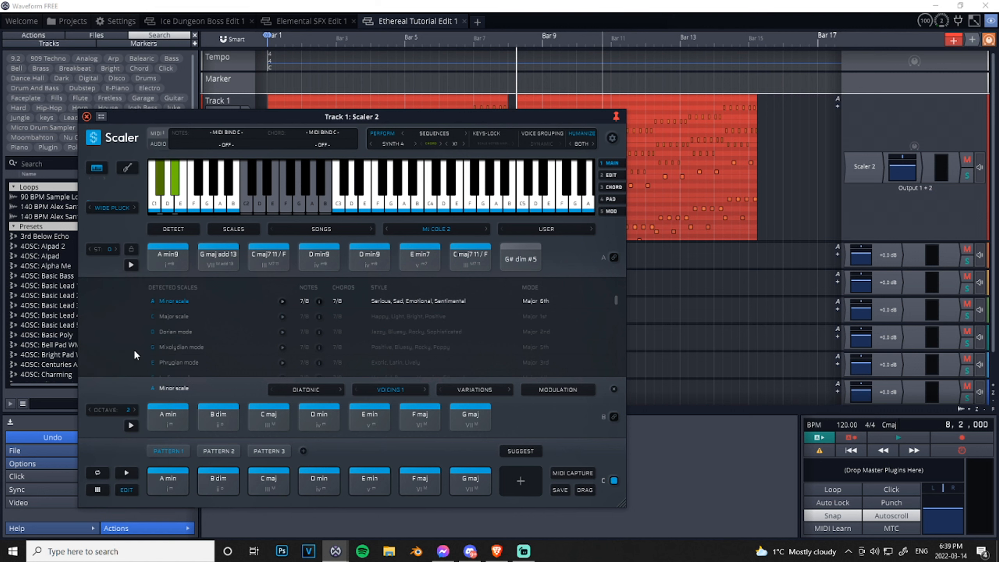
click(127, 473)
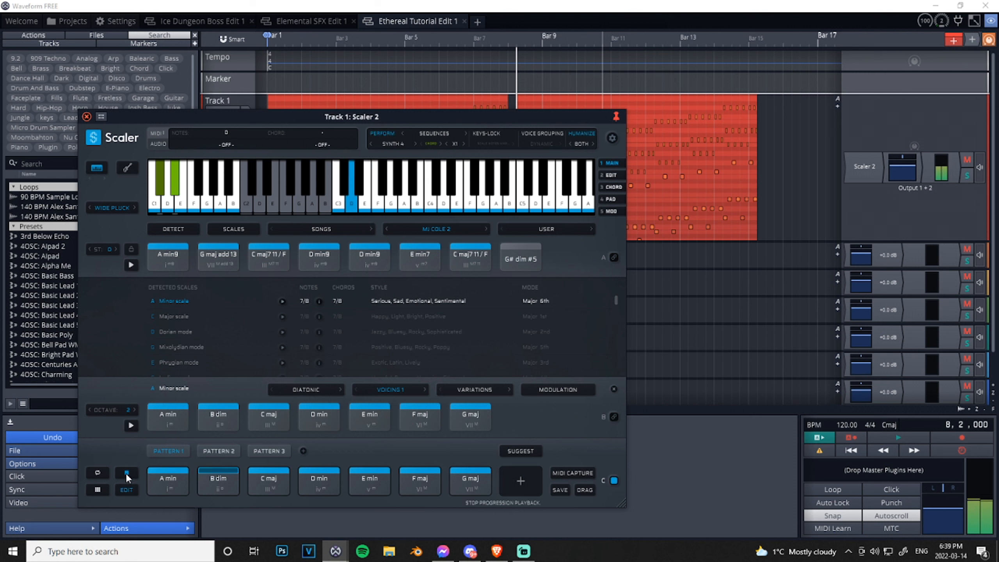
click(127, 477)
- Switch the expression type to Strummed Sequences with the Acoustic Guitar sound and audition Pattern 1
click(445, 130)
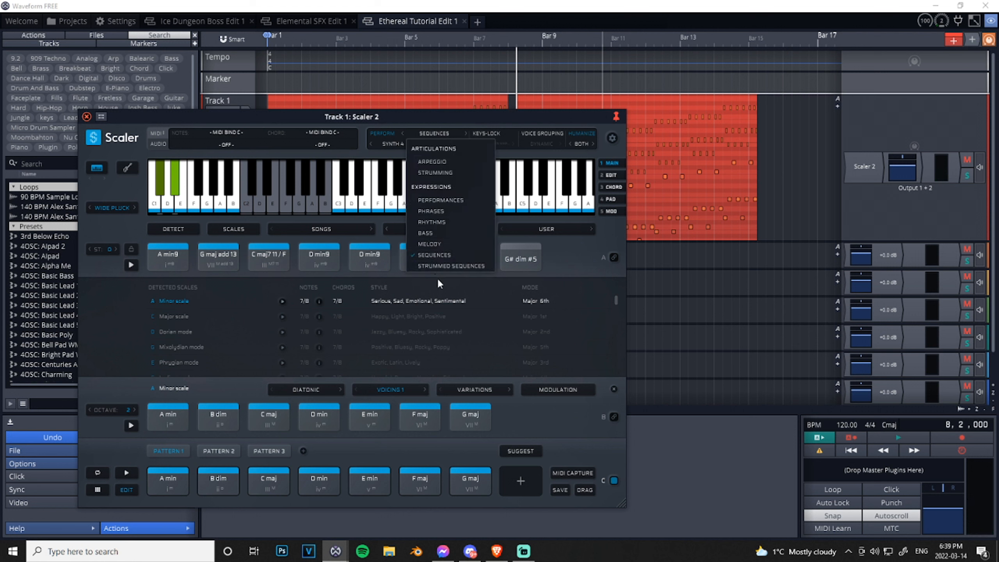
click(448, 265)
click(123, 206)
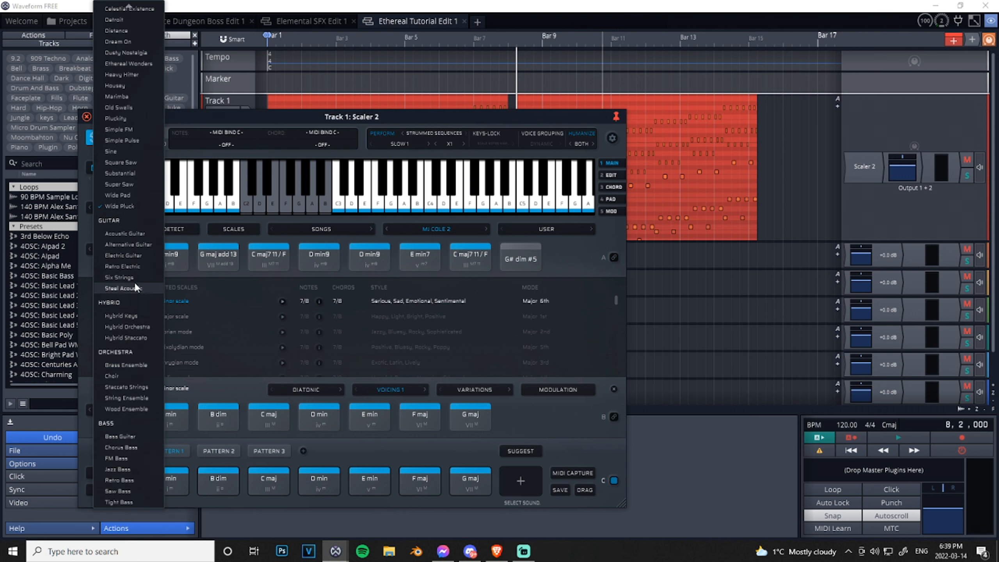
click(124, 233)
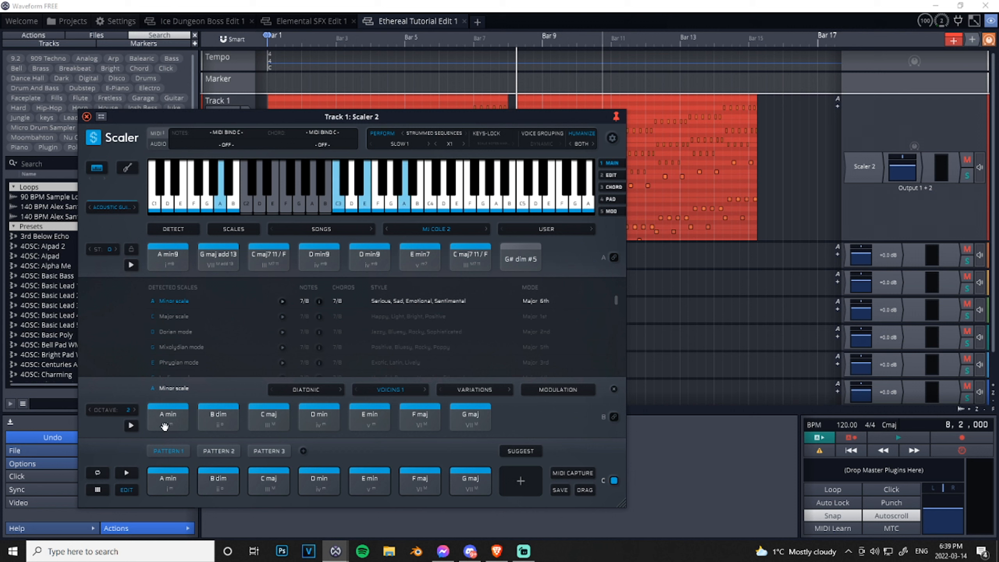
click(126, 473)
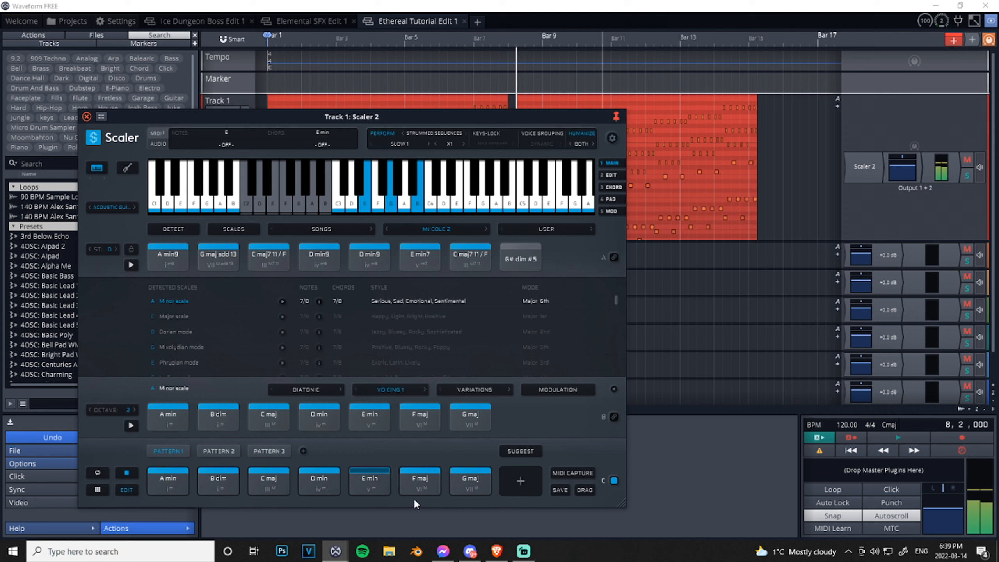
click(133, 475)
- Set the strummed sequence to Fast 6 and briefly audition Pattern 1
click(412, 144)
mouse_move(415, 165)
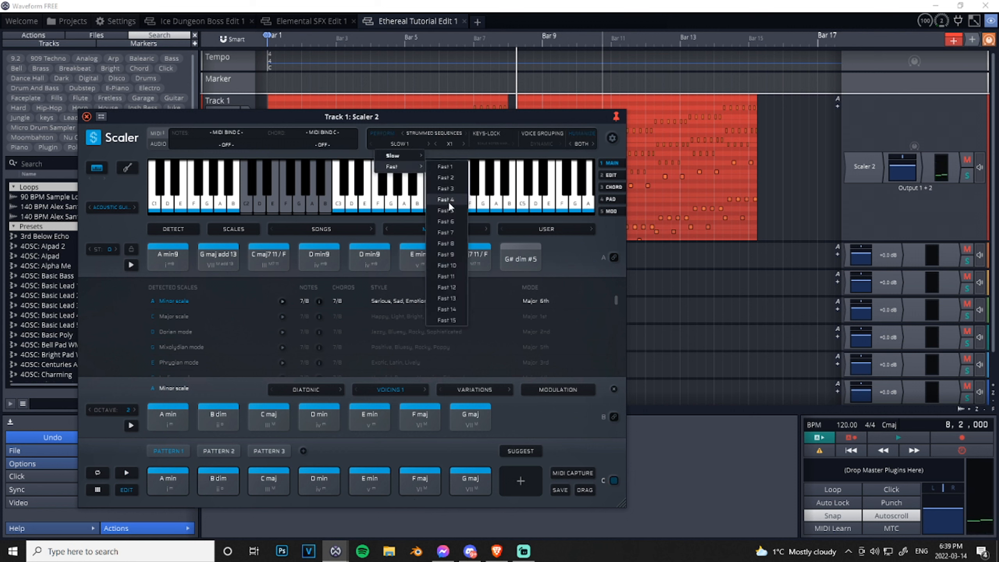
click(446, 221)
click(127, 472)
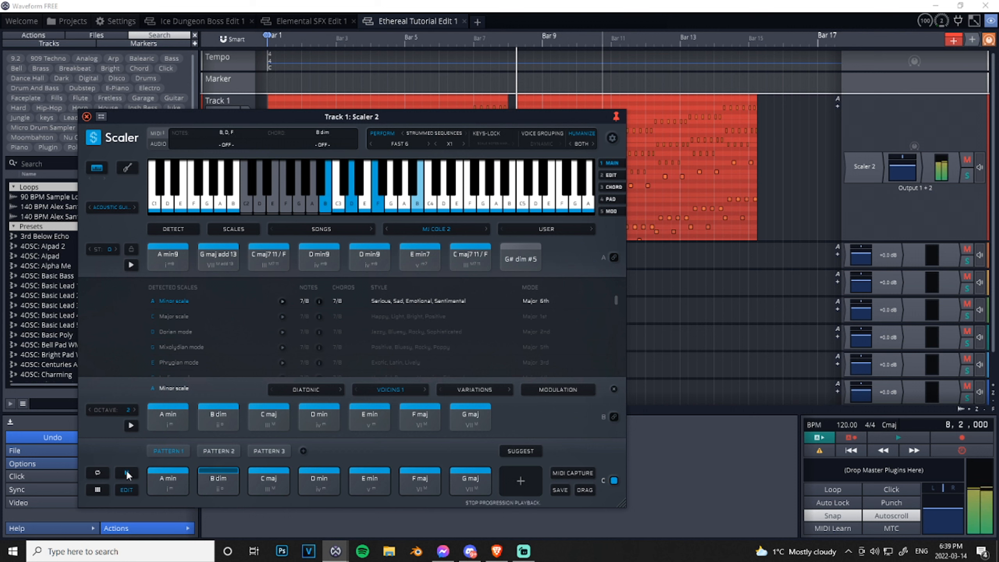
click(127, 471)
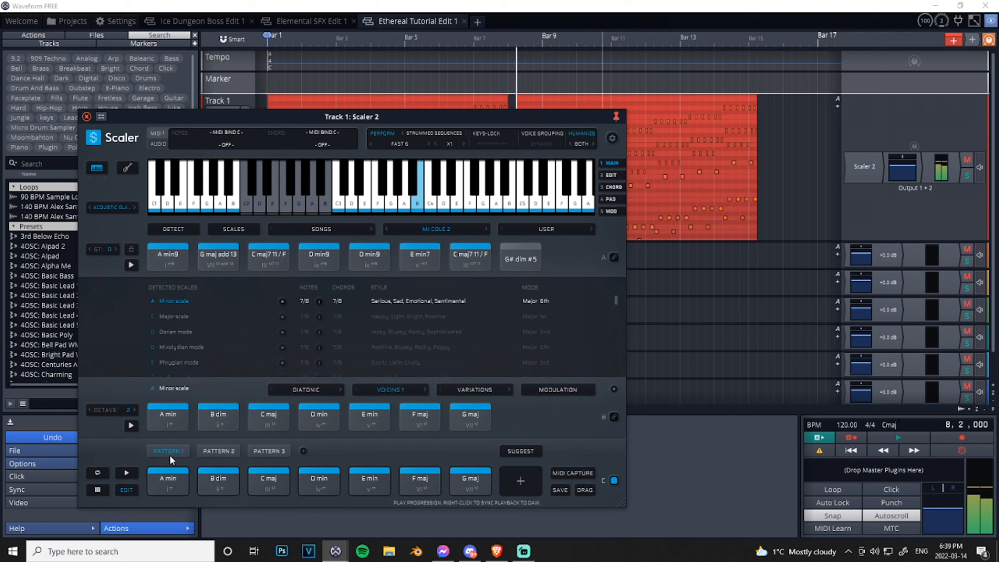
- Look through the Artists and Songs chord sets, the Scales list and the User chord set options
drag(173, 463, 370, 455)
click(445, 228)
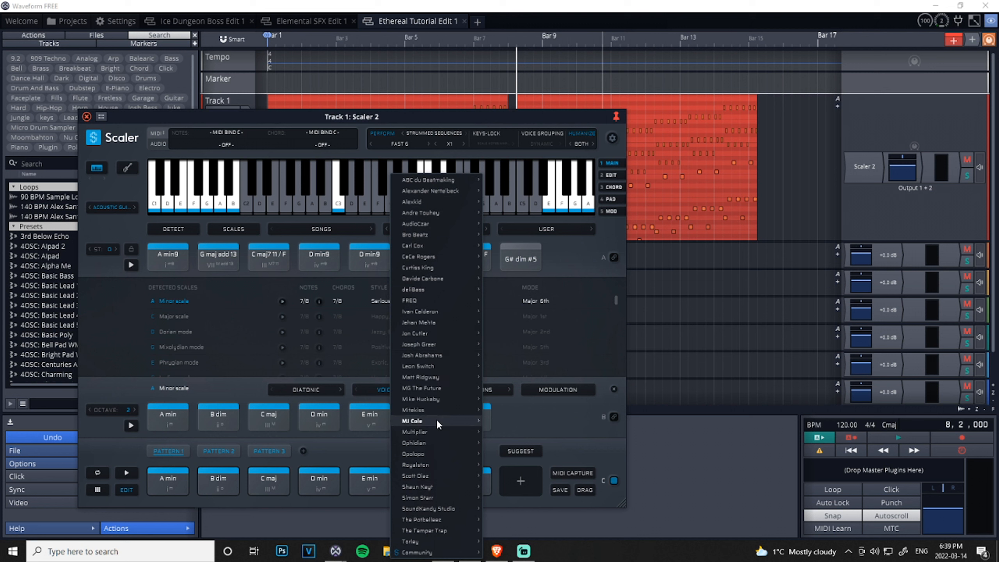
click(322, 229)
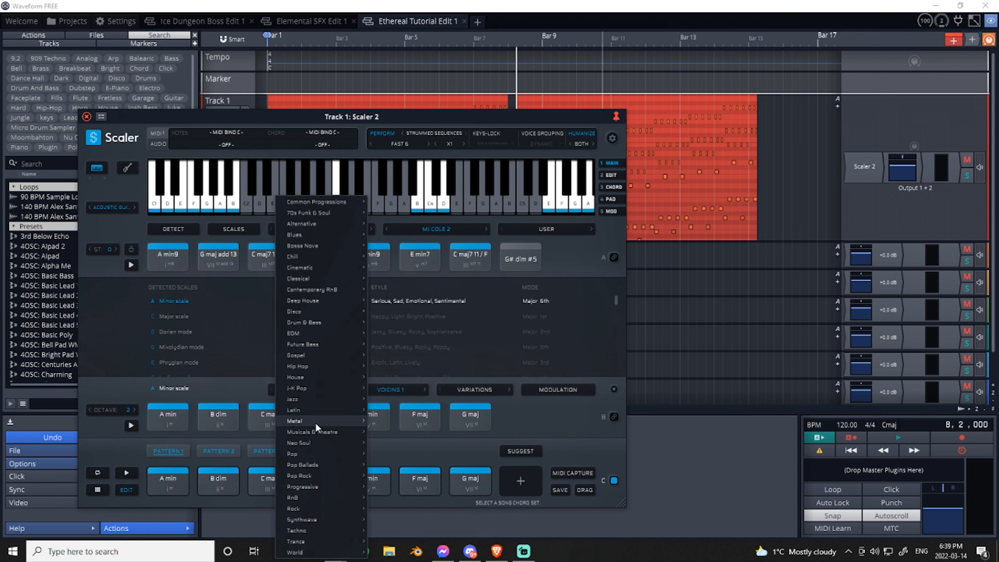
mouse_move(316, 420)
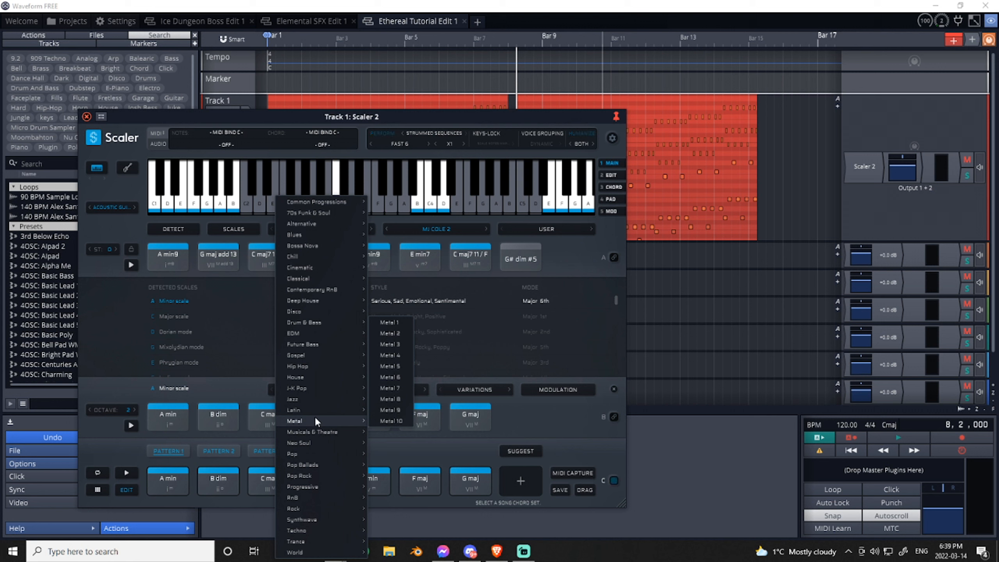
click(230, 226)
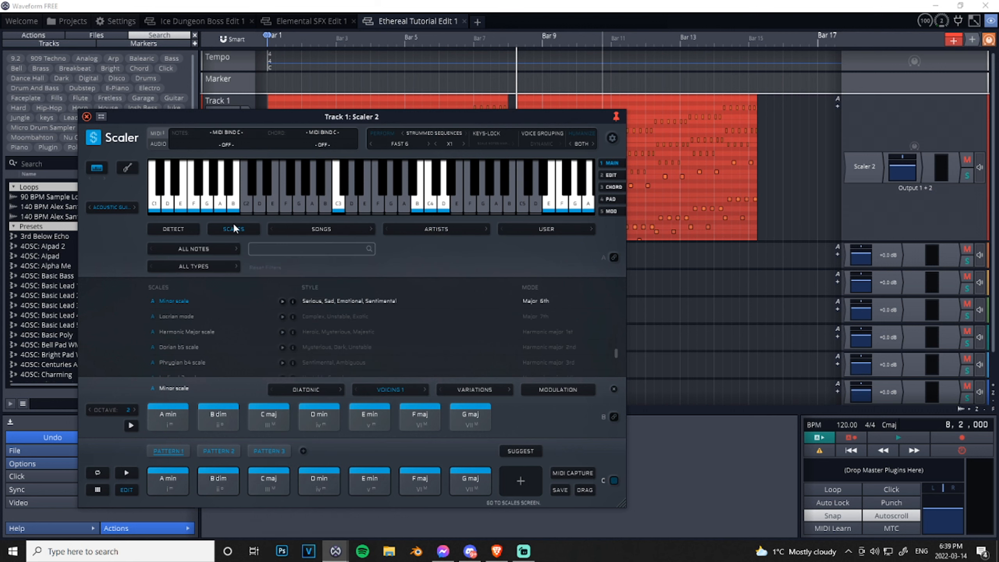
click(562, 231)
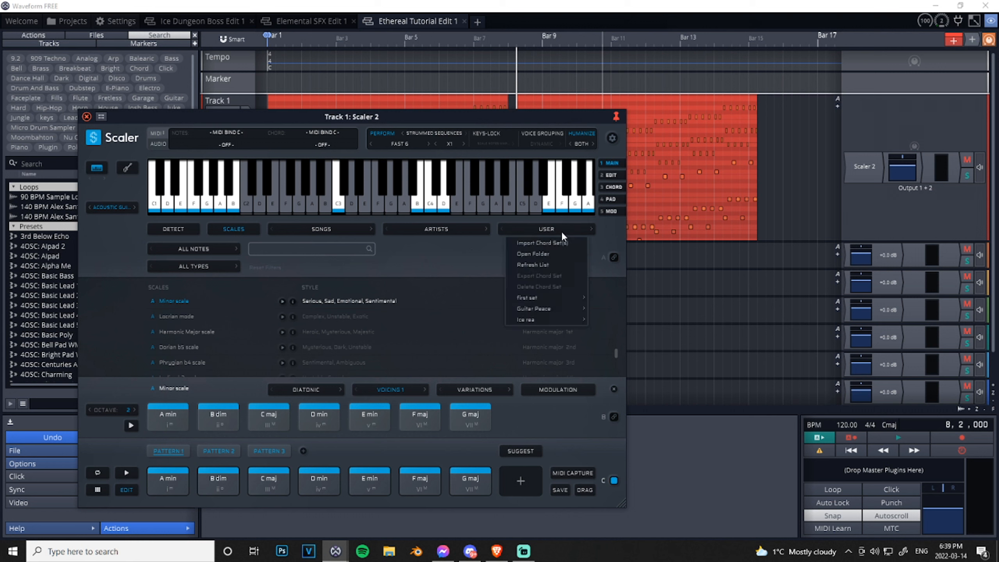
click(561, 231)
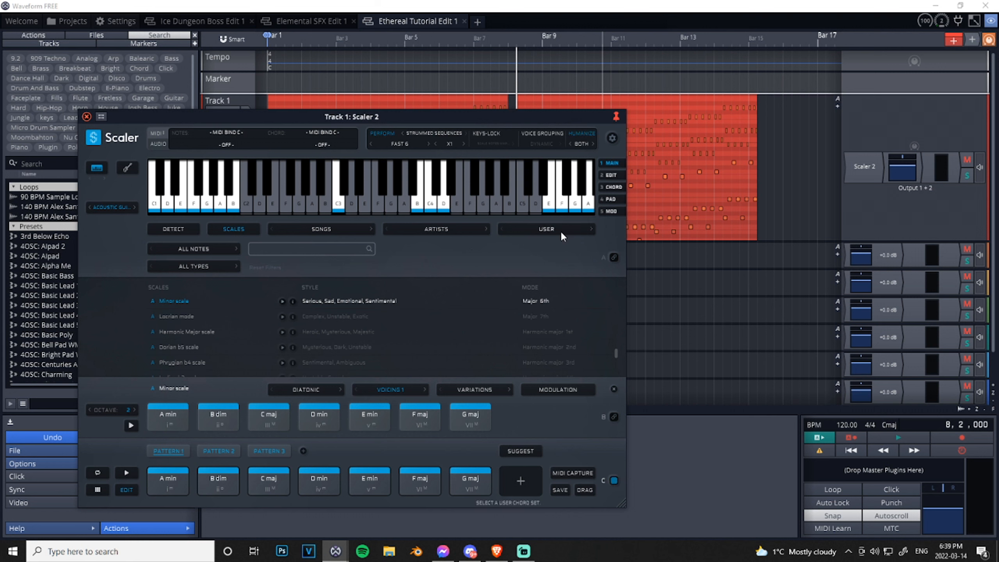
- Review Scaler 2's Playback, Preferences and Session settings and the Help section, and close the settings
click(612, 139)
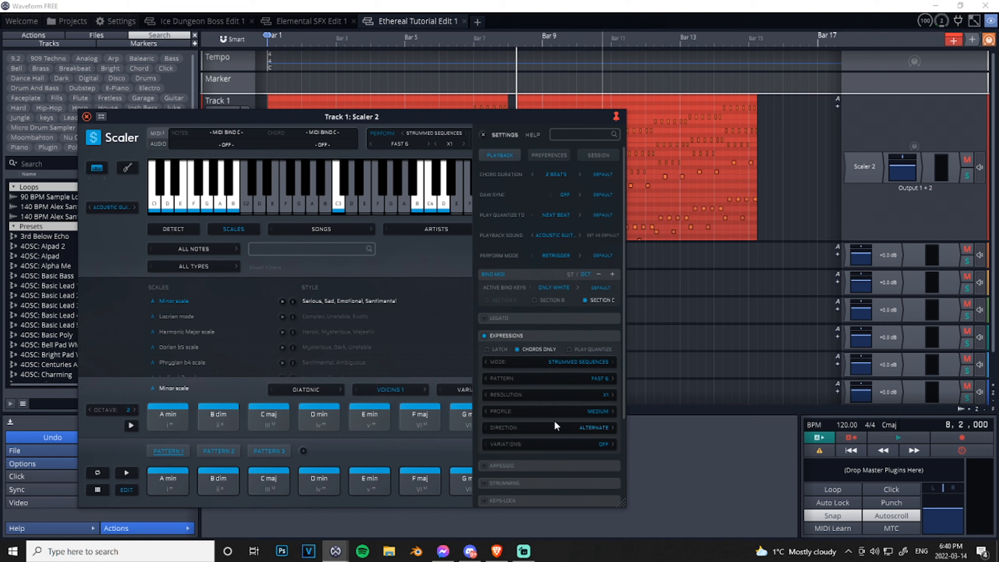
click(558, 153)
click(589, 155)
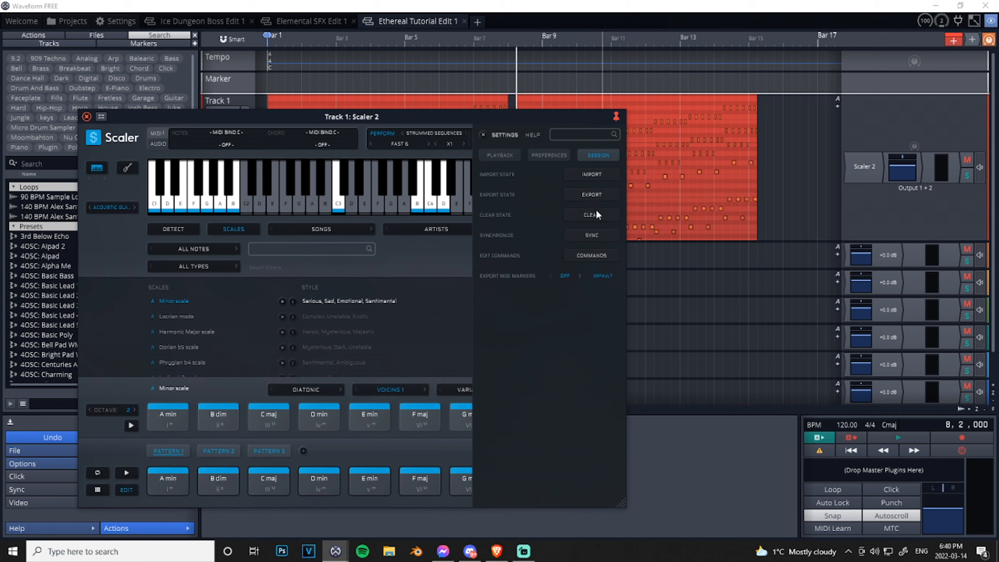
click(551, 155)
scroll(556, 359, down, 1)
scroll(557, 364, up, 1)
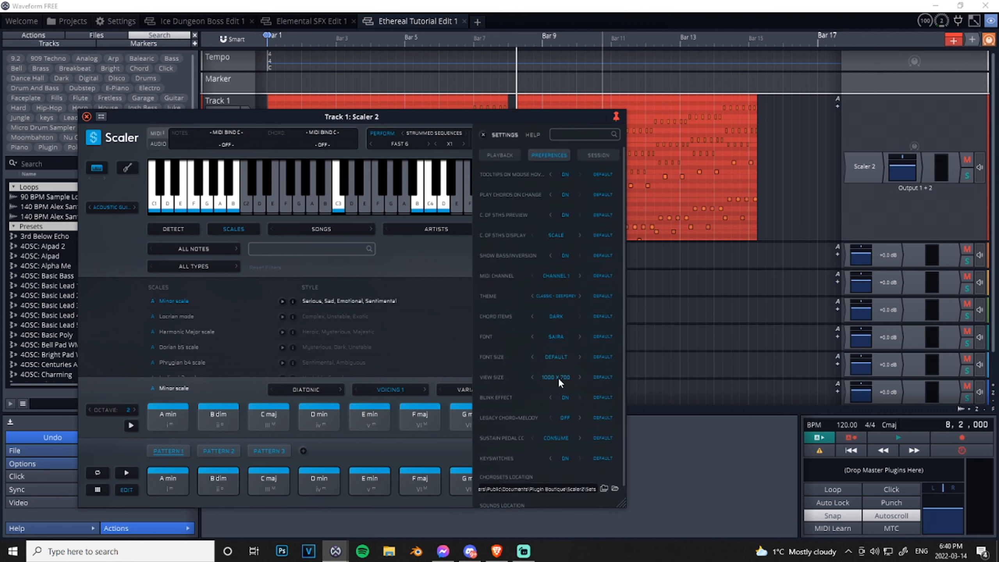
click(496, 154)
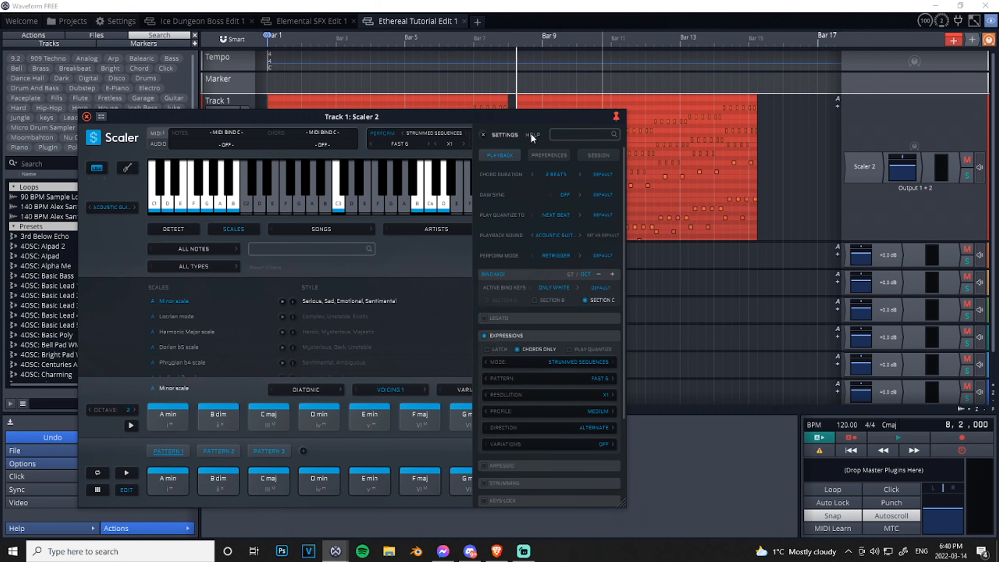
click(532, 135)
click(160, 313)
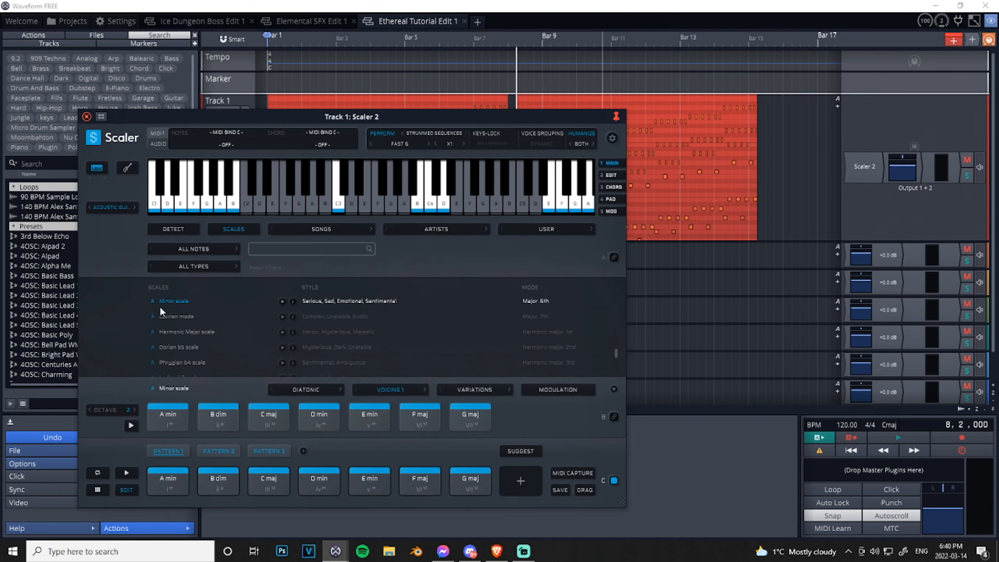
- Reposition the Scaler 2 window over the arrangement and show its modulation page
drag(205, 123, 277, 102)
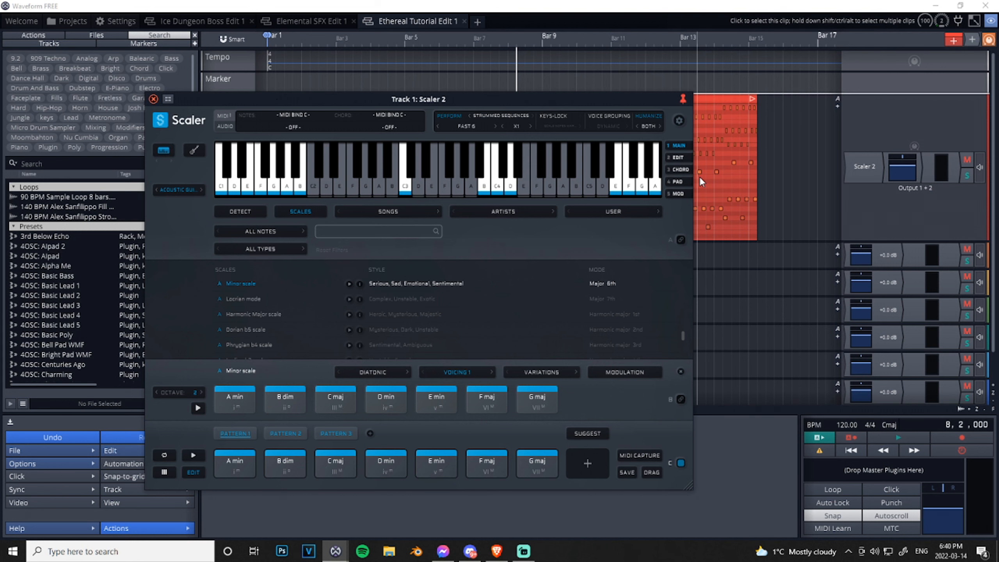
click(683, 193)
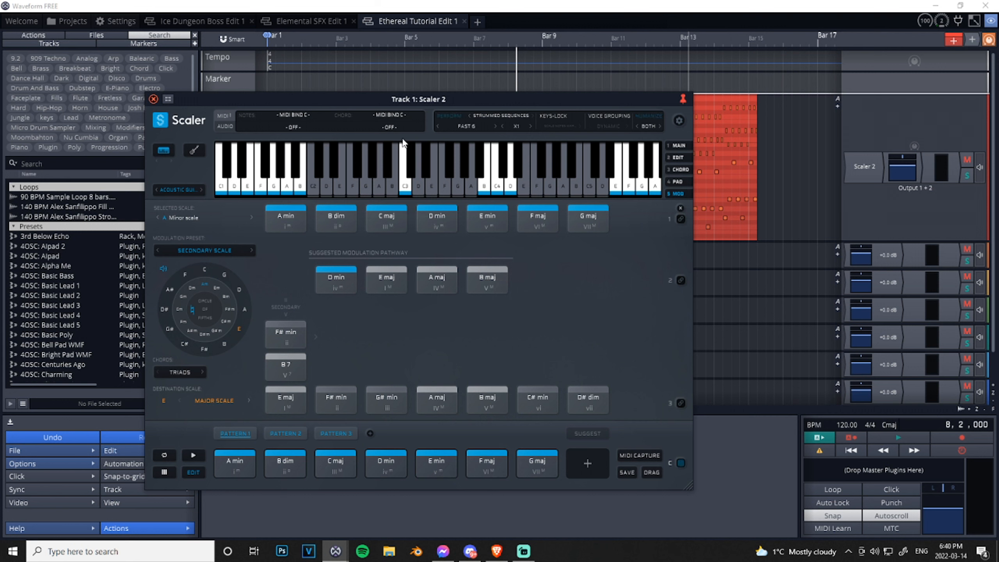
- Switch the expression type to Performances and look through the available patterns, including the Espressivo group
click(489, 116)
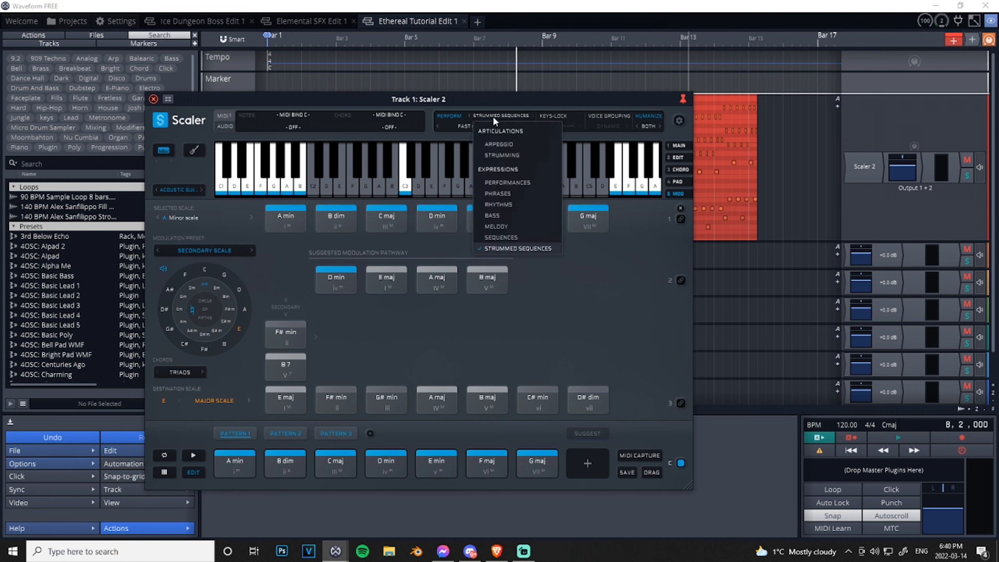
click(512, 182)
click(470, 126)
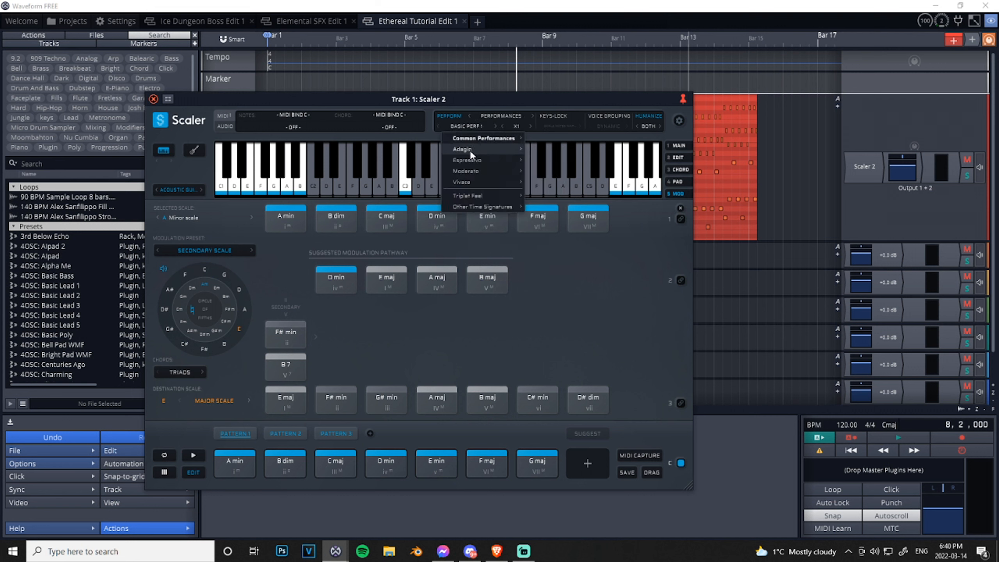
mouse_move(476, 160)
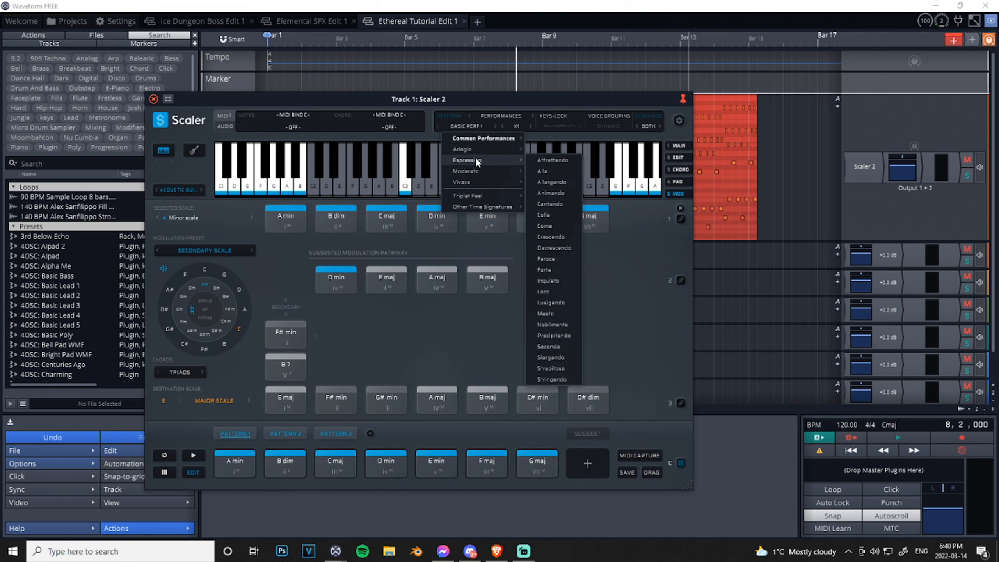
click(434, 100)
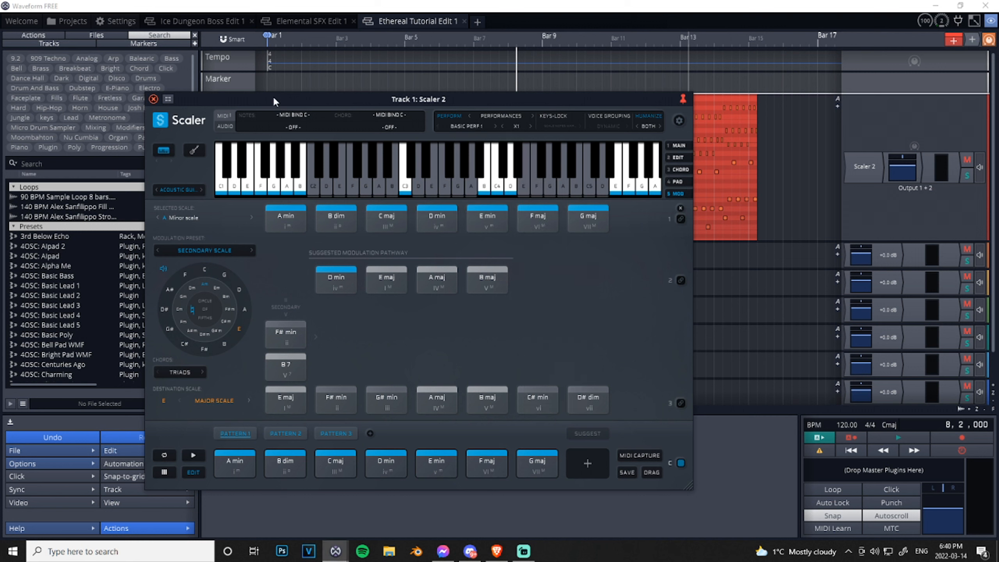
- Replace Track 1's Scaler 2 plugin with ScalerAudio 2 from Plugin Boutique, audition some of its keys and close its window
click(153, 99)
right_click(862, 169)
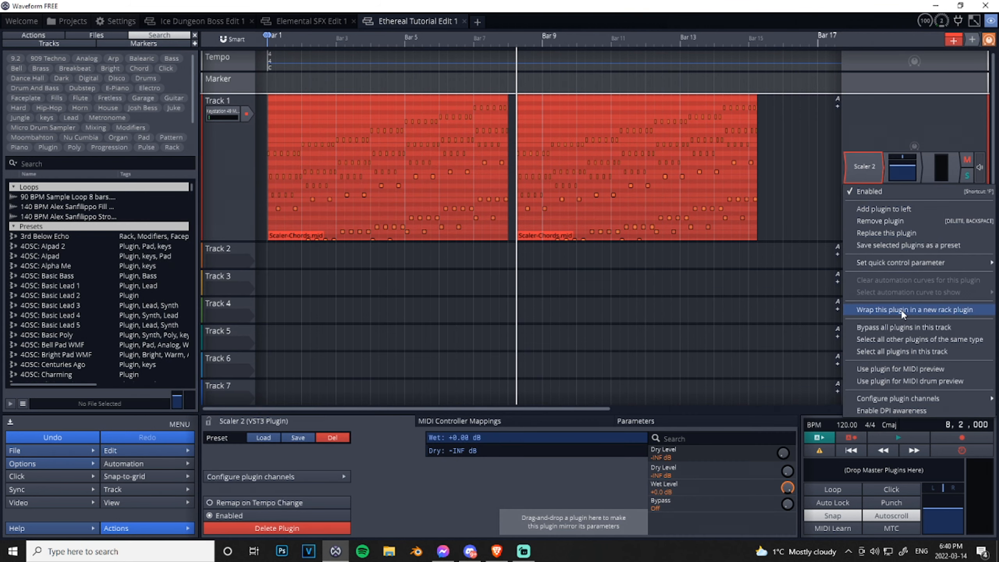
click(865, 230)
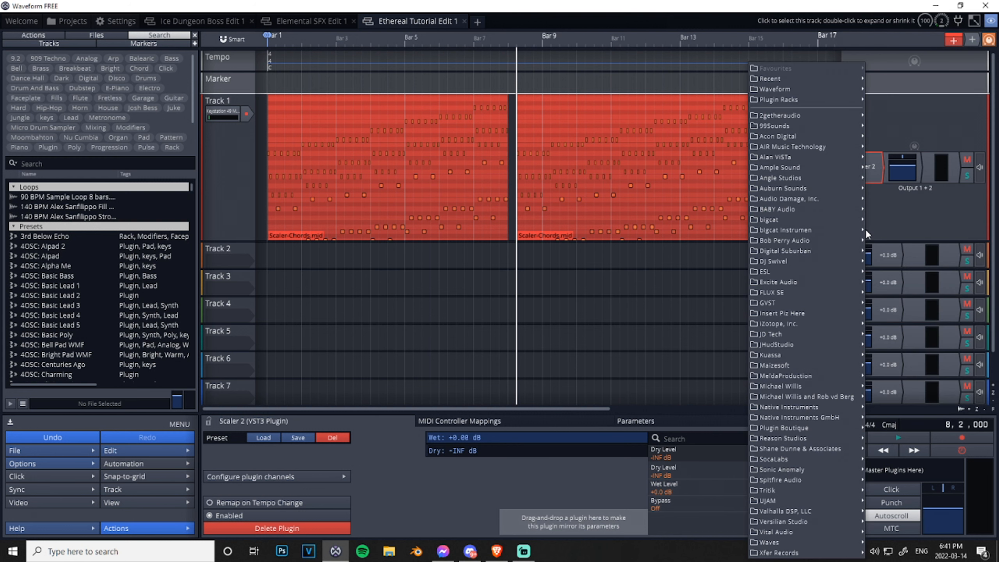
mouse_move(804, 420)
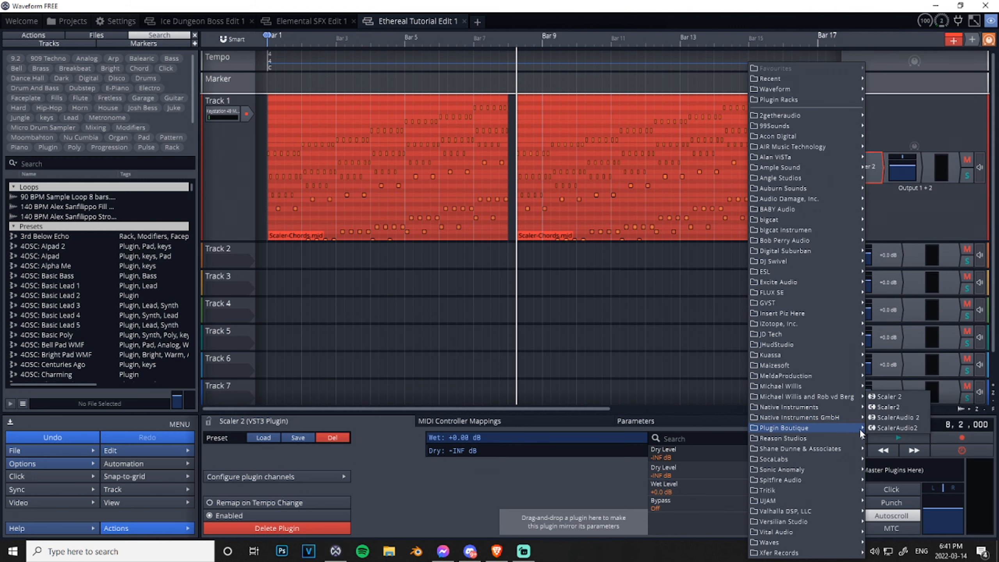
click(894, 418)
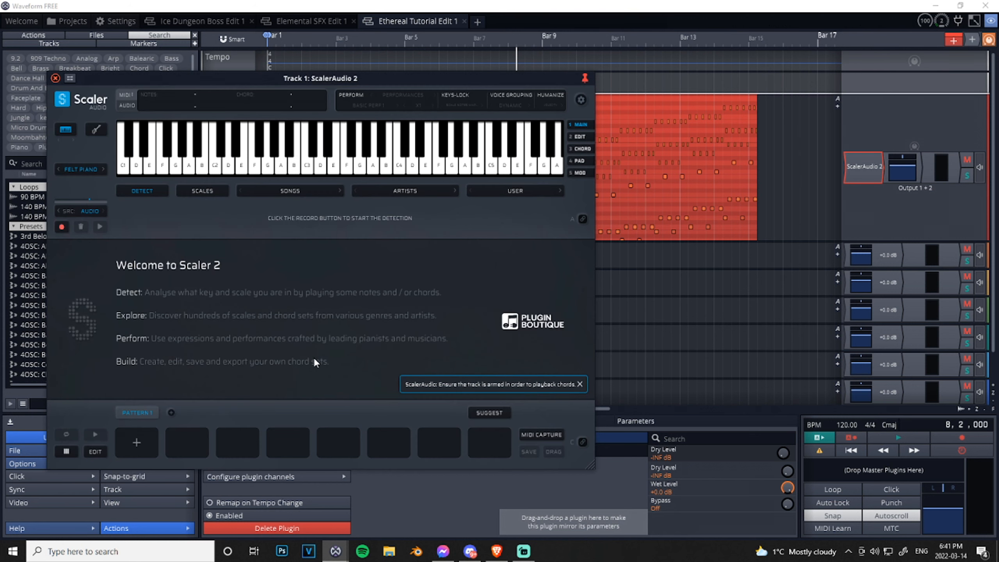
mouse_move(175, 162)
mouse_down()
mouse_move(410, 156)
mouse_move(372, 159)
mouse_up()
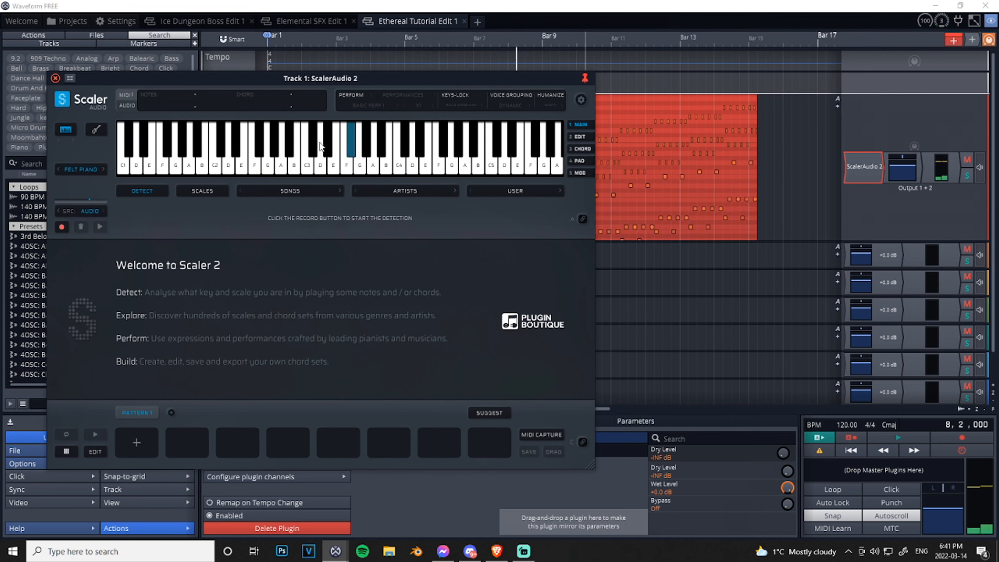
click(55, 78)
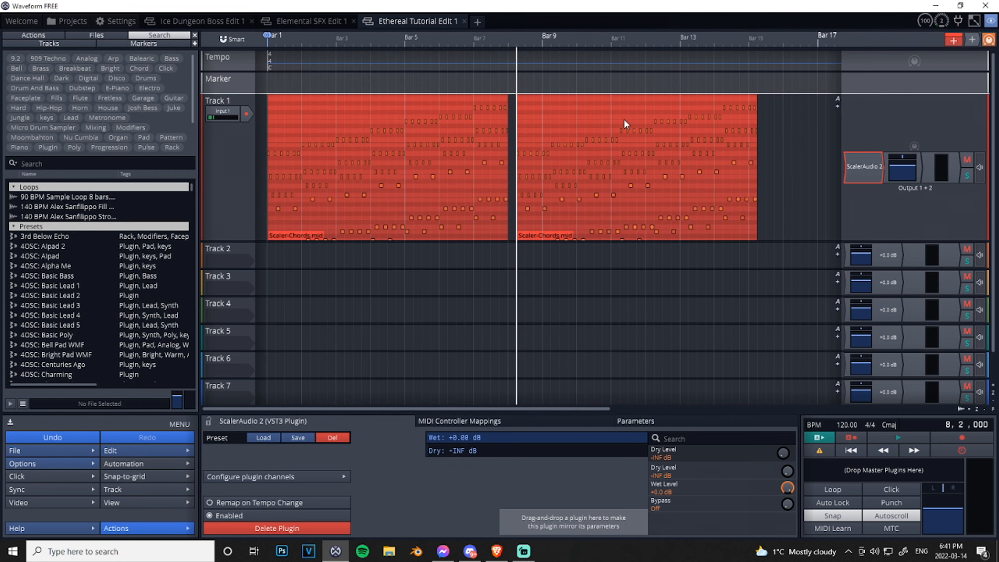
- Add AIR Music Technology's MiniGrand_x64 to Track 1 and reorder it to come after ScalerAudio 2
right_click(848, 164)
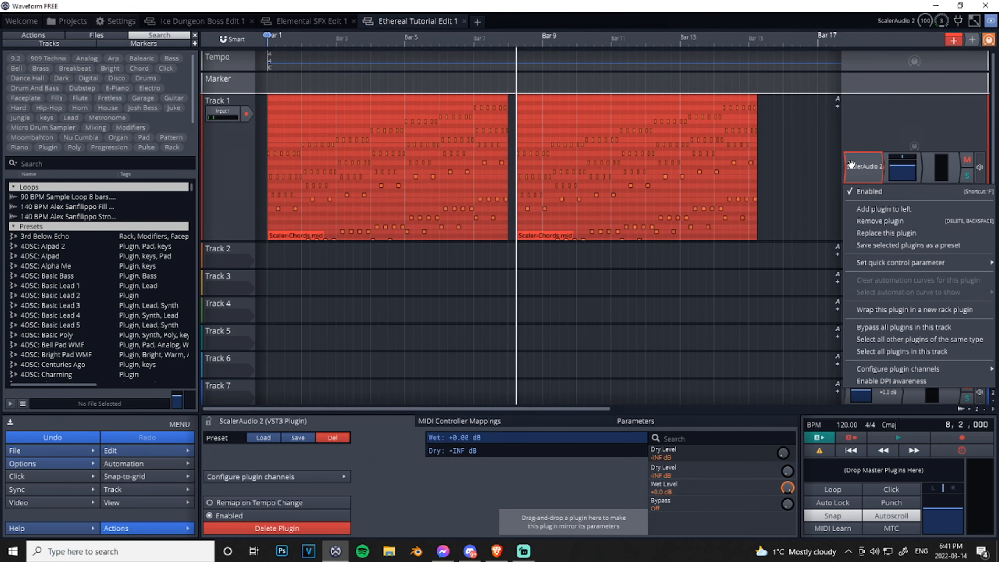
click(875, 204)
mouse_move(823, 145)
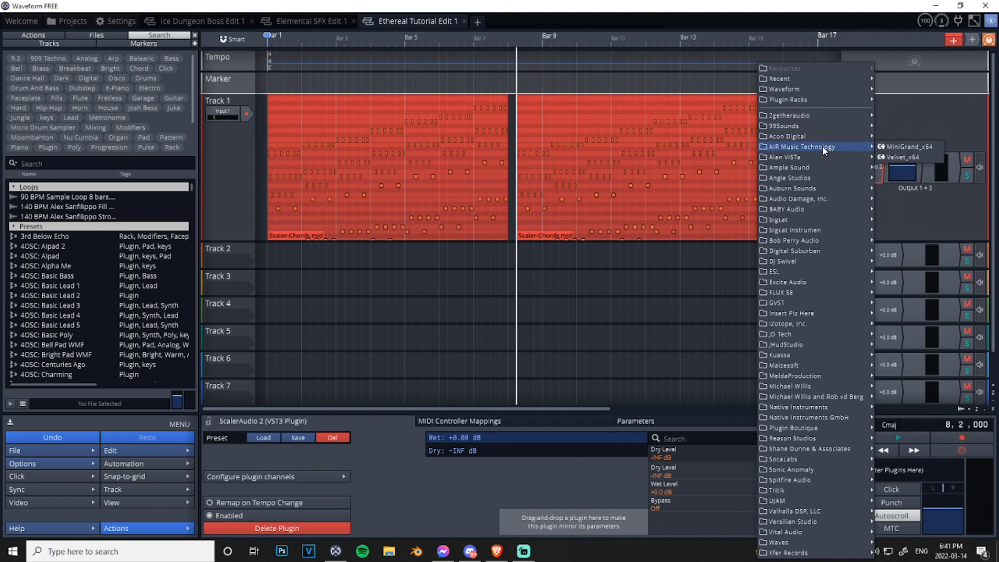
click(908, 148)
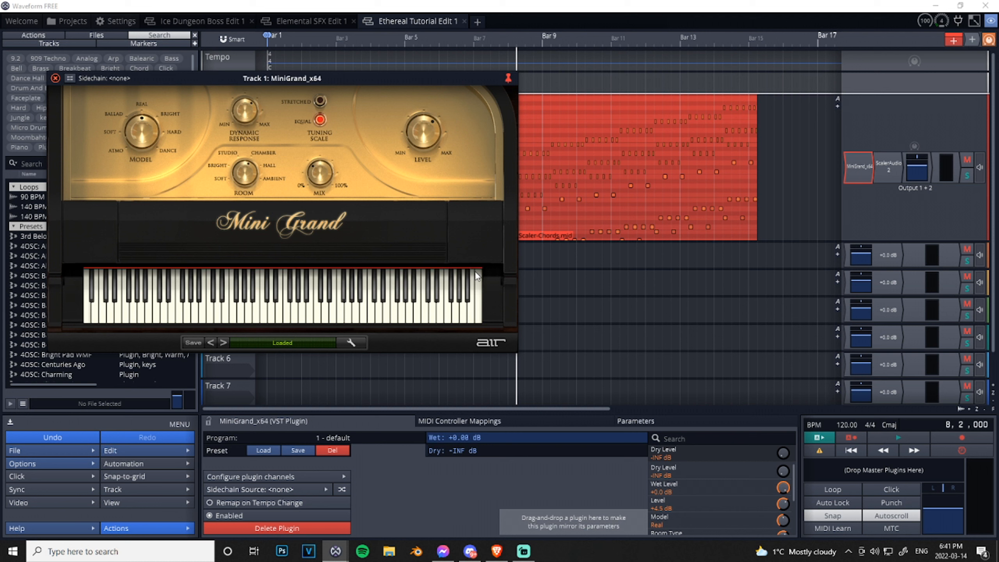
click(55, 78)
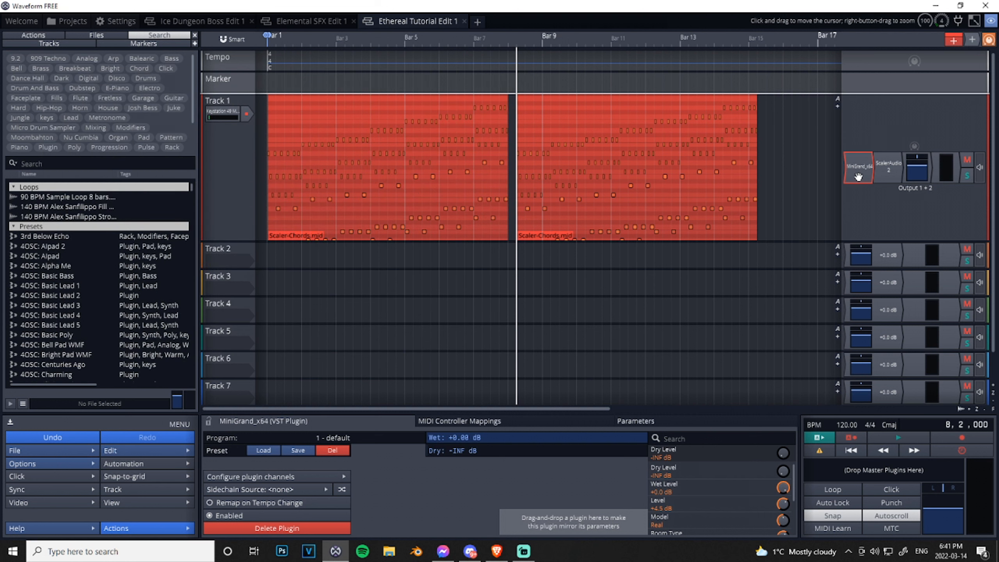
drag(891, 165, 892, 166)
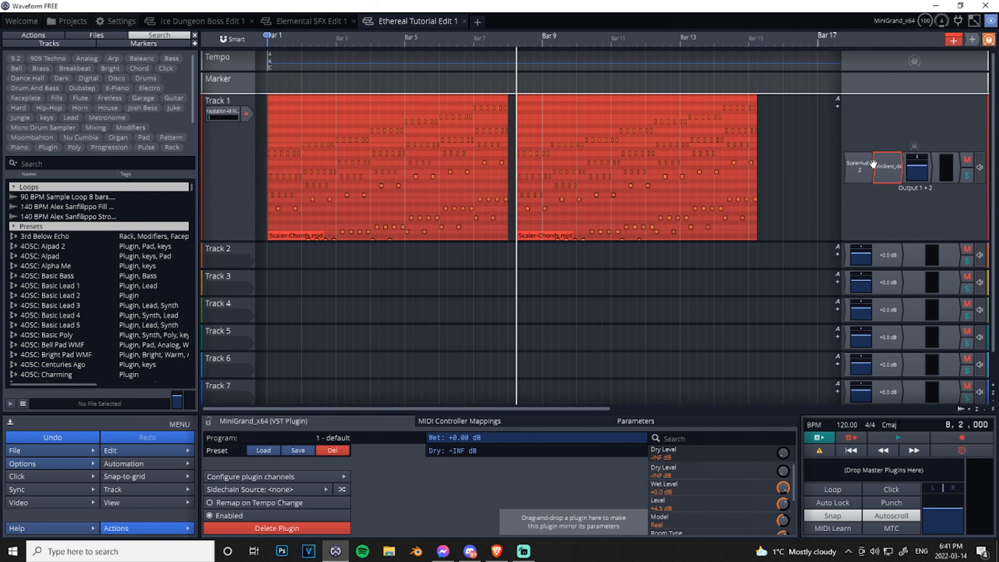
- Delete both Scaler-Chords MIDI clips from Track 1
double_click(455, 98)
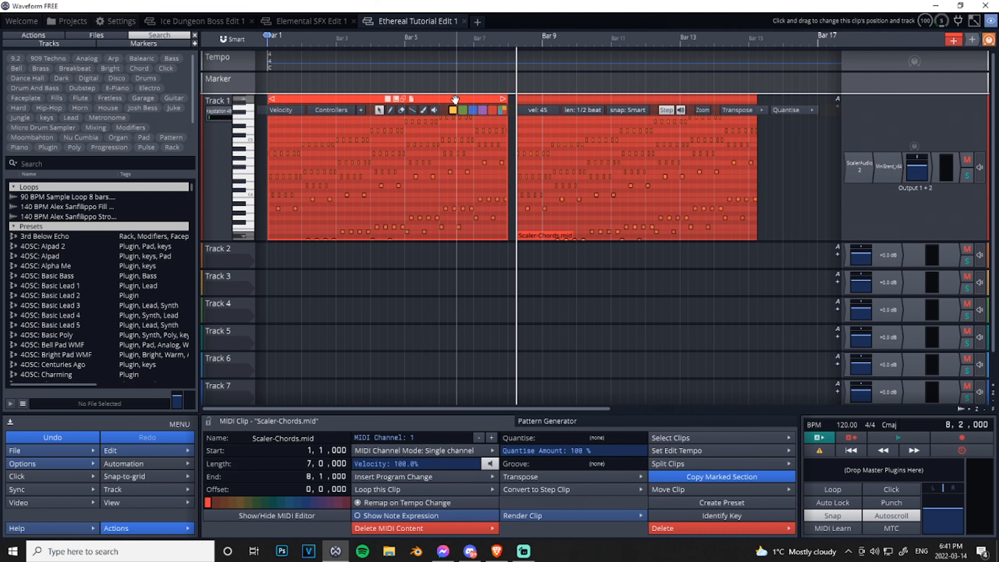
key(Delete)
click(562, 99)
key(Delete)
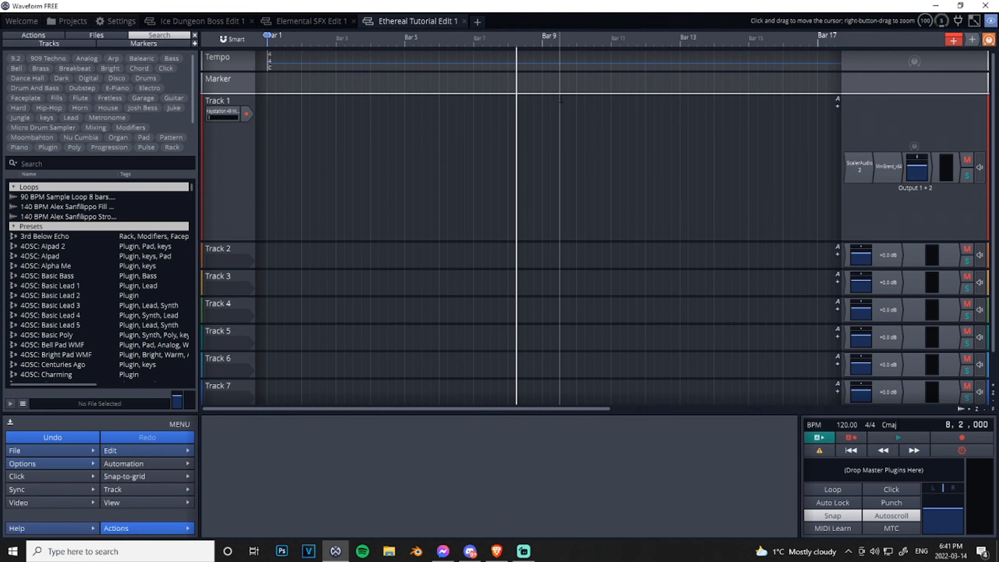
- Enable Perform in ScalerAudio 2 and choose the Melody expression with the Motif E All pattern
double_click(859, 168)
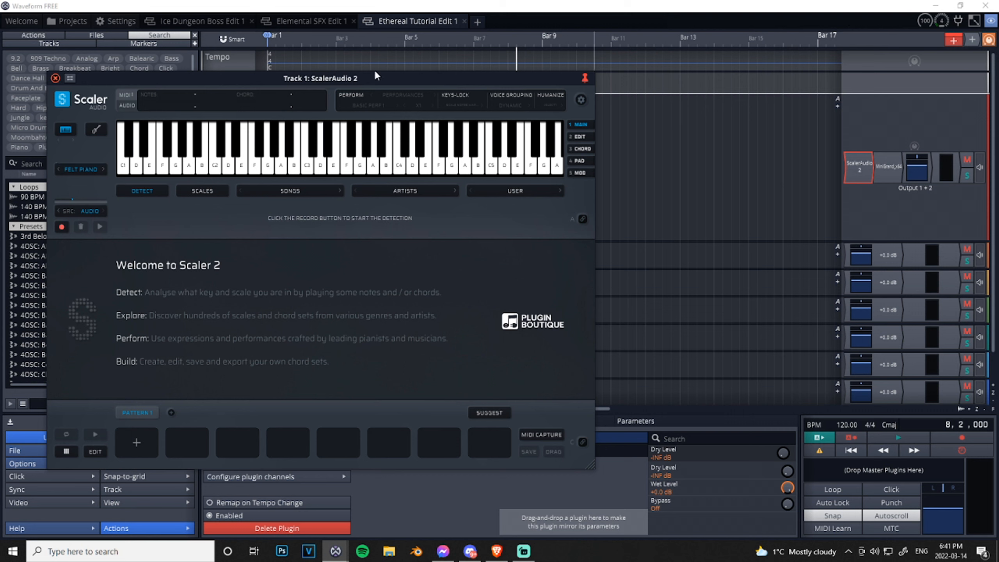
click(349, 93)
click(374, 103)
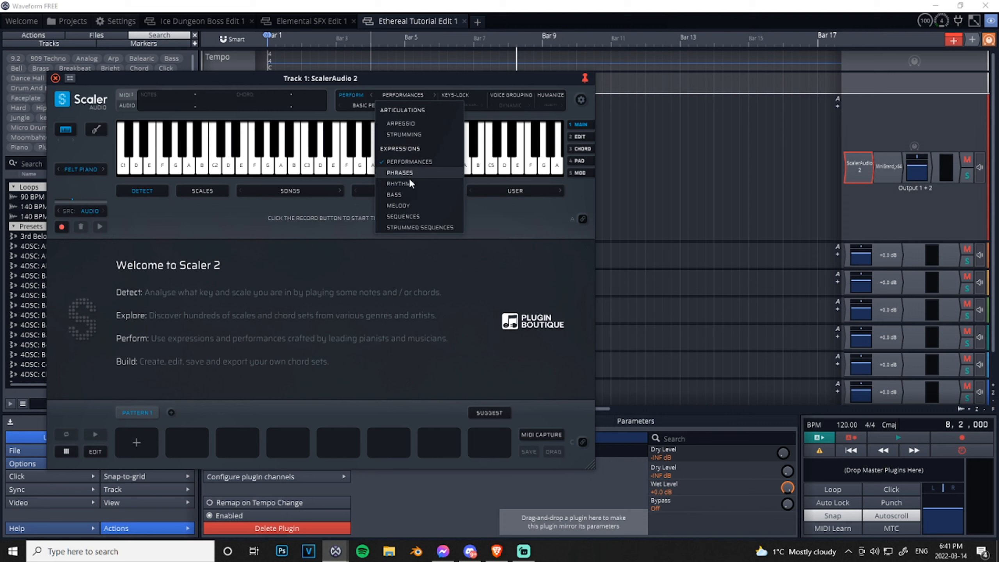
click(406, 206)
click(369, 106)
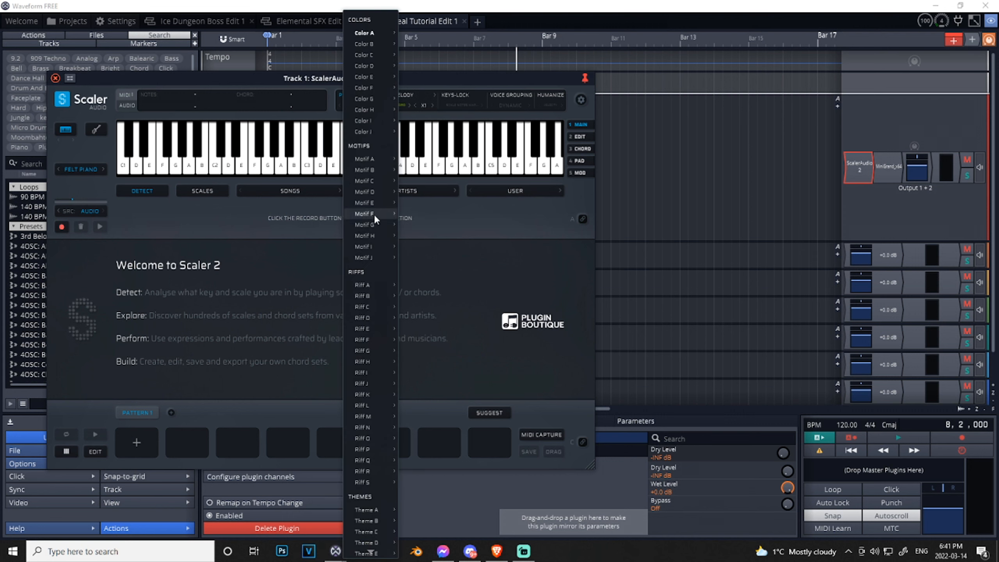
mouse_move(368, 203)
click(418, 207)
- Load the Chill 4 song chord set and add all eight of its chords to Pattern 1
click(295, 189)
click(294, 190)
click(294, 189)
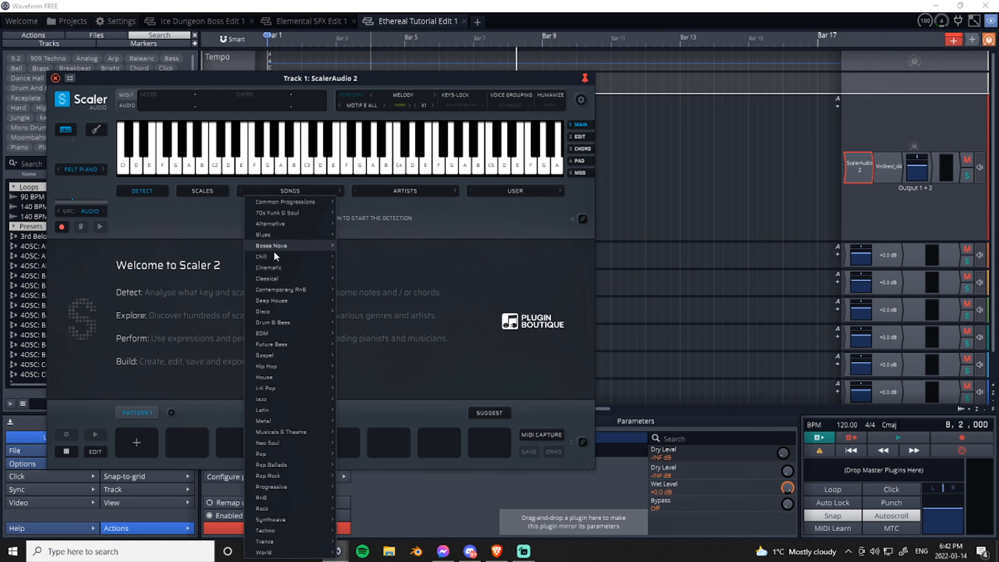
mouse_move(274, 258)
click(366, 289)
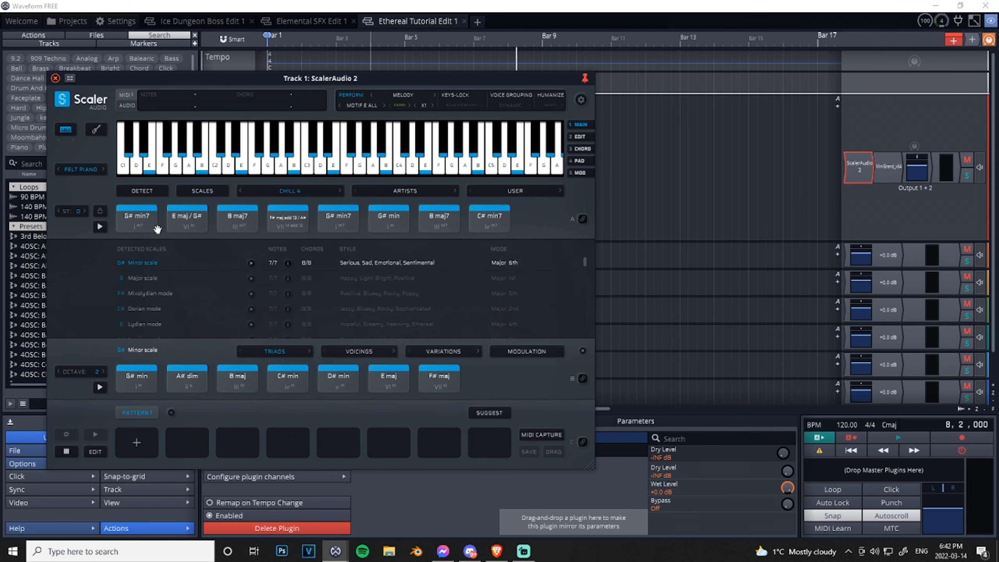
drag(499, 231, 499, 231)
drag(139, 220, 136, 442)
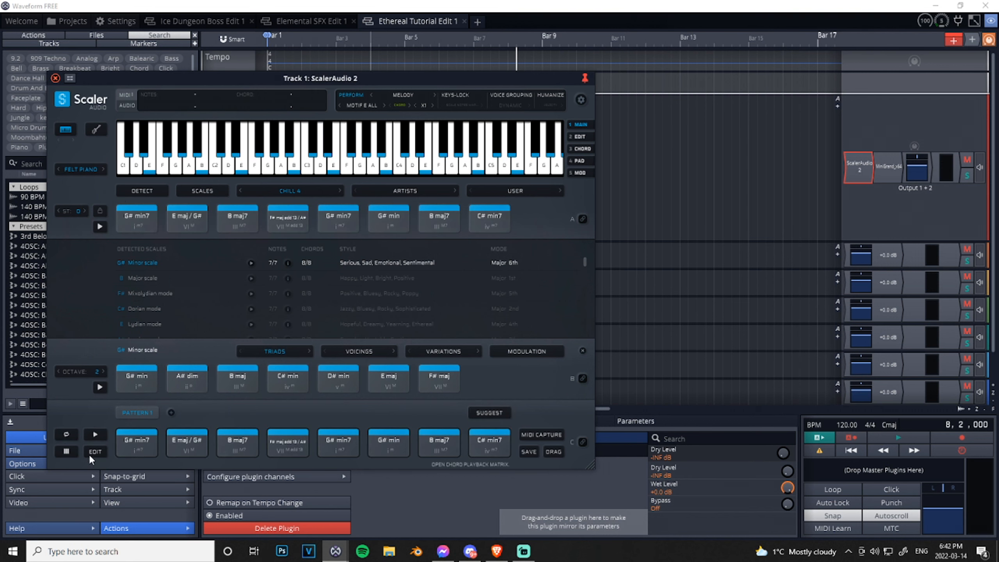
- Set the playback duration of all eight chords in Pattern 1 to x2
click(95, 452)
click(101, 328)
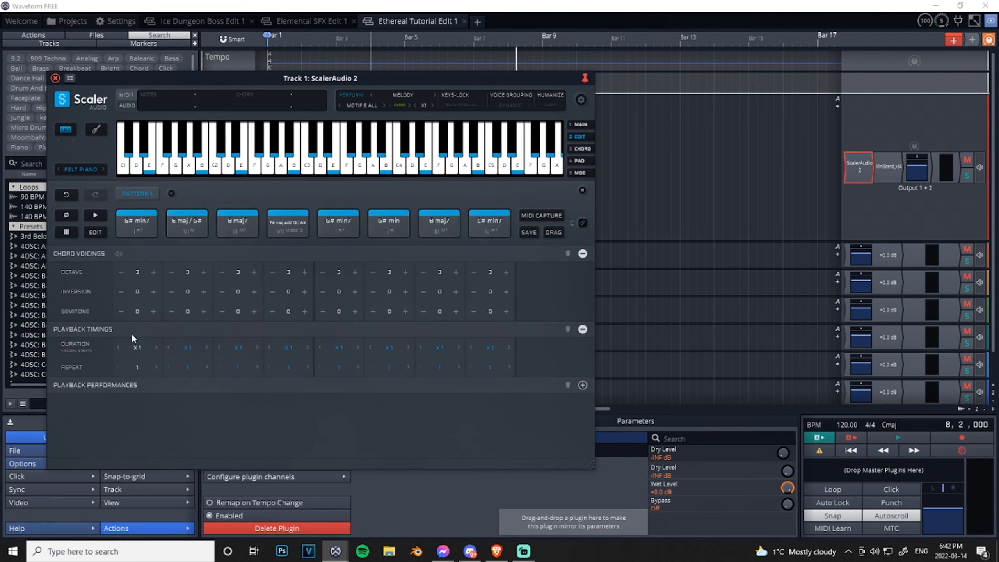
click(137, 347)
click(139, 199)
click(189, 347)
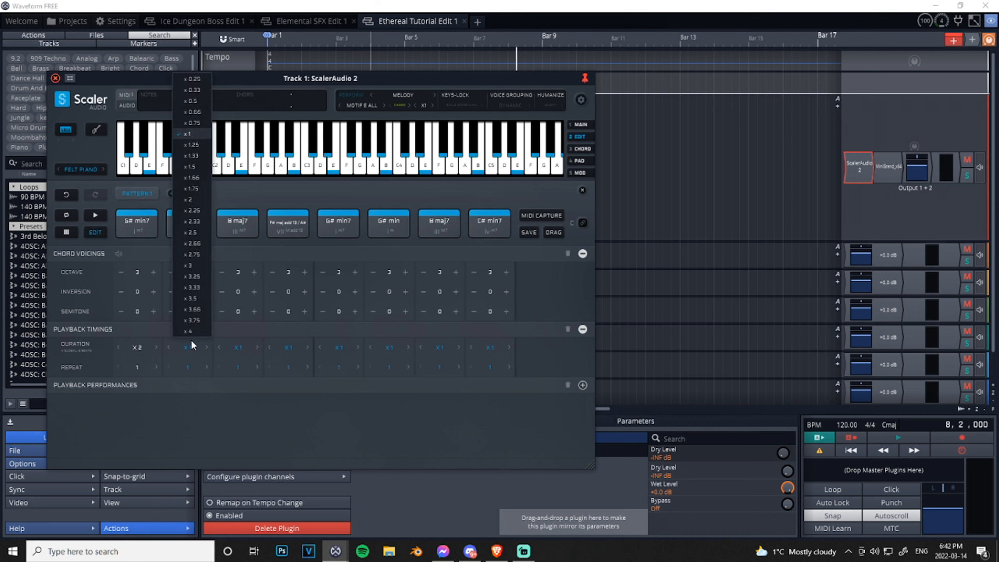
click(187, 196)
click(238, 347)
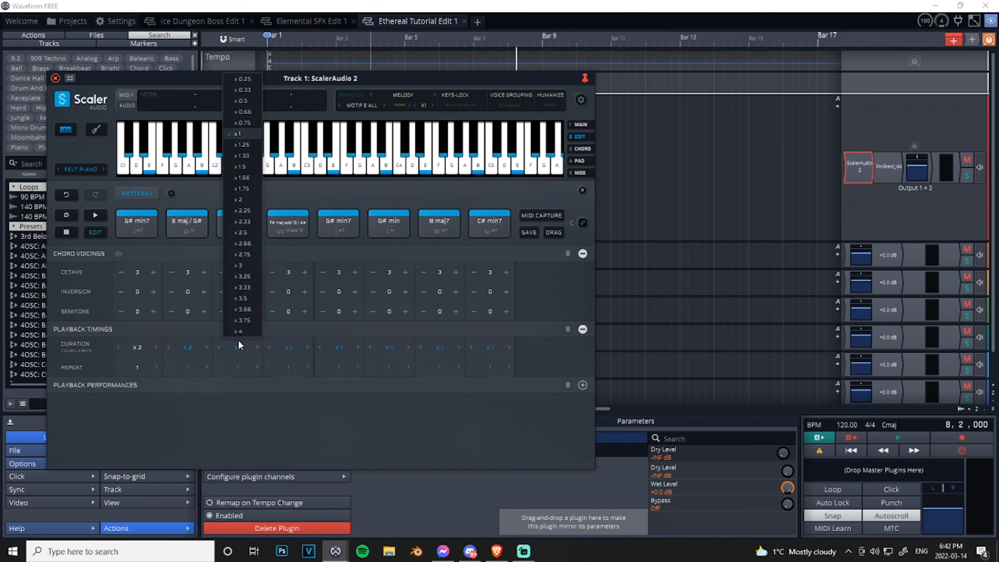
click(240, 196)
click(289, 347)
click(289, 200)
click(338, 347)
click(342, 200)
click(389, 347)
click(390, 199)
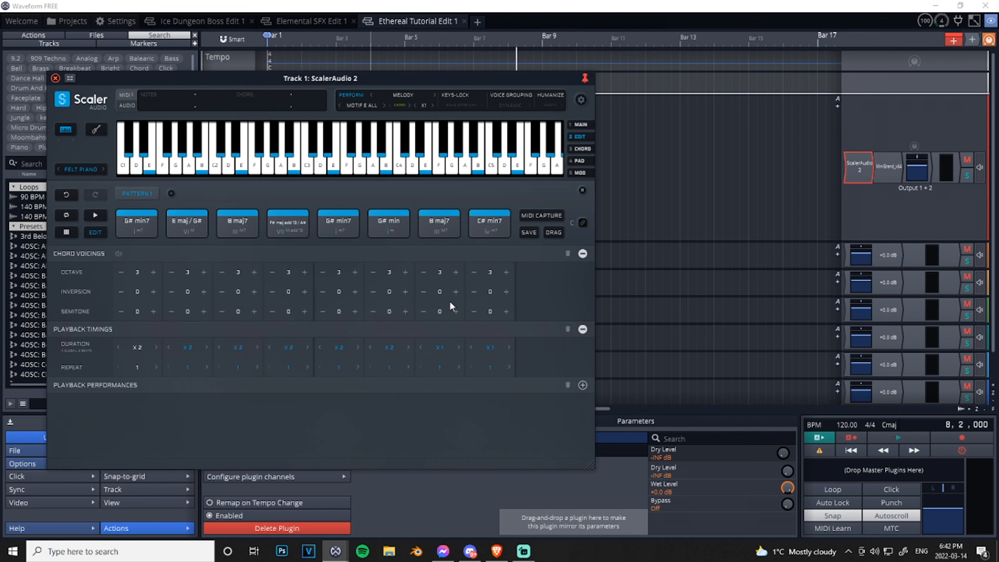
click(440, 347)
click(444, 201)
click(490, 347)
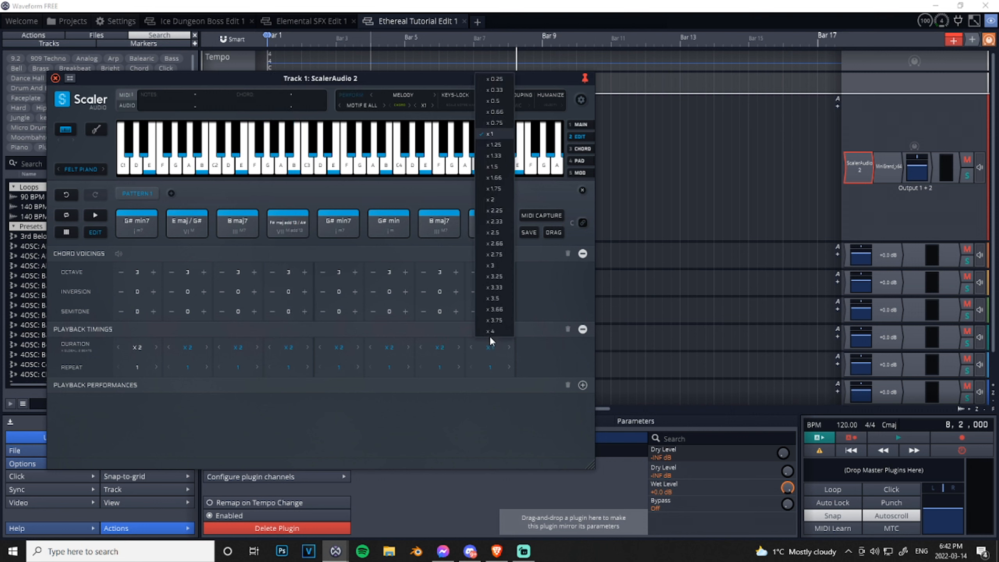
click(498, 197)
- Turn on Dynamic voice grouping and place the pattern's MIDI on Track 1 around bar 11, closing the plugin
click(526, 96)
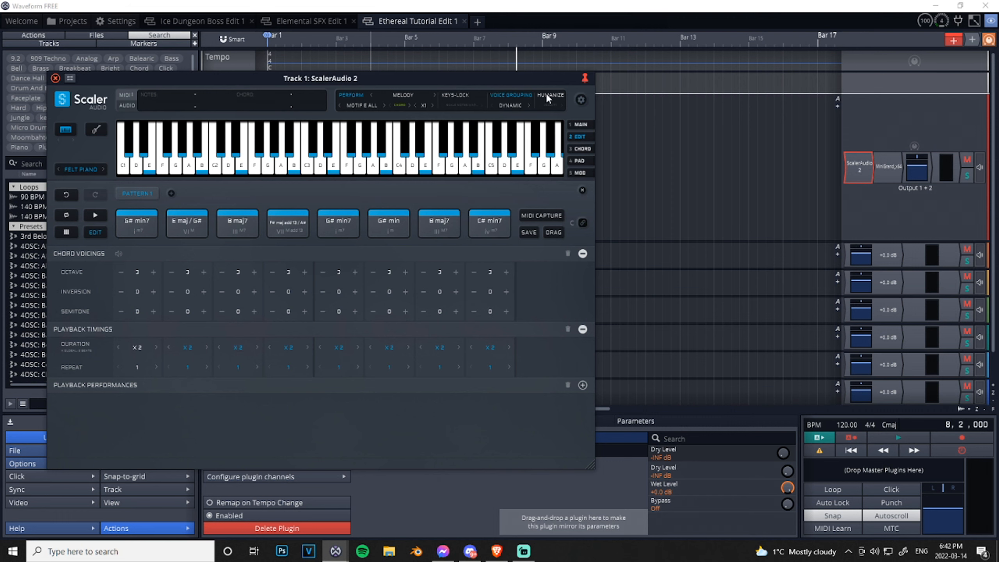
drag(547, 235, 633, 143)
drag(479, 75, 469, 155)
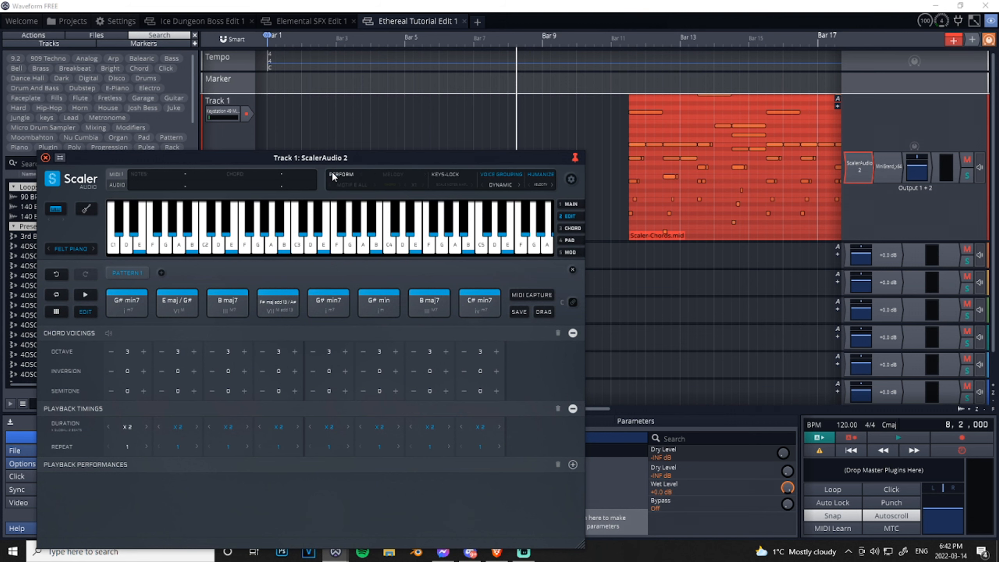
click(45, 157)
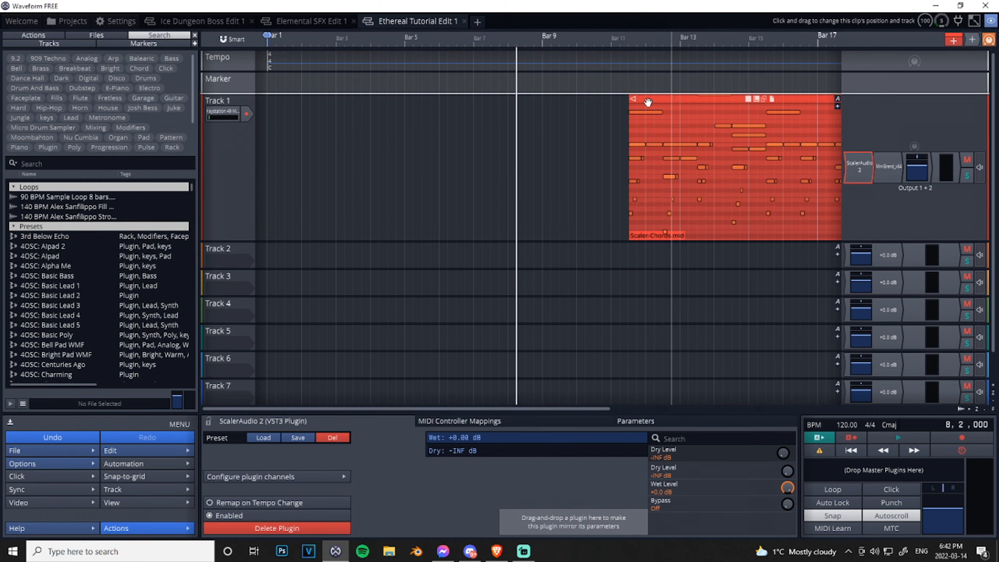
- Move the Scaler-Chords clip to the start of bar 1 and play it back briefly
drag(661, 100, 299, 103)
scroll(444, 212, up, 4)
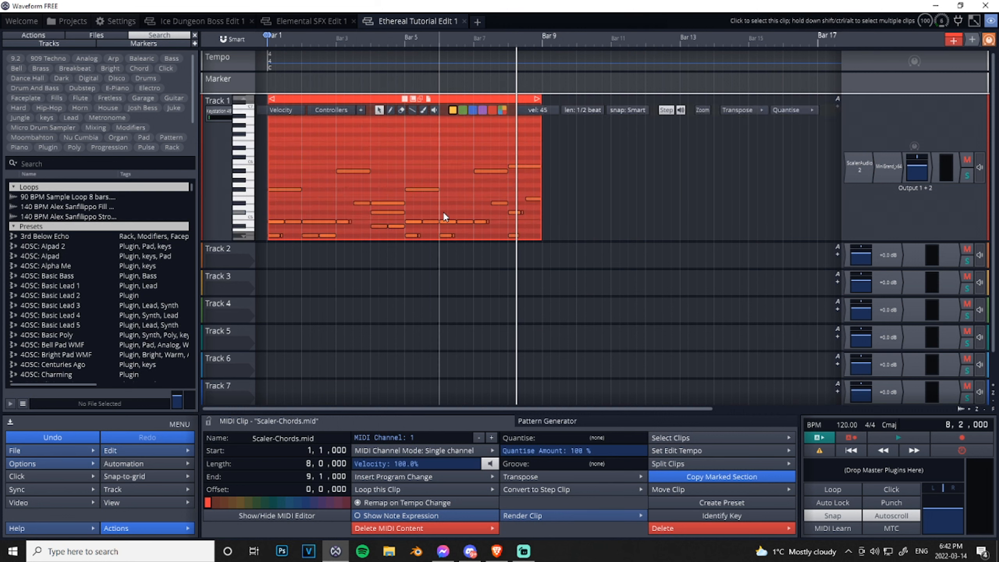
click(895, 436)
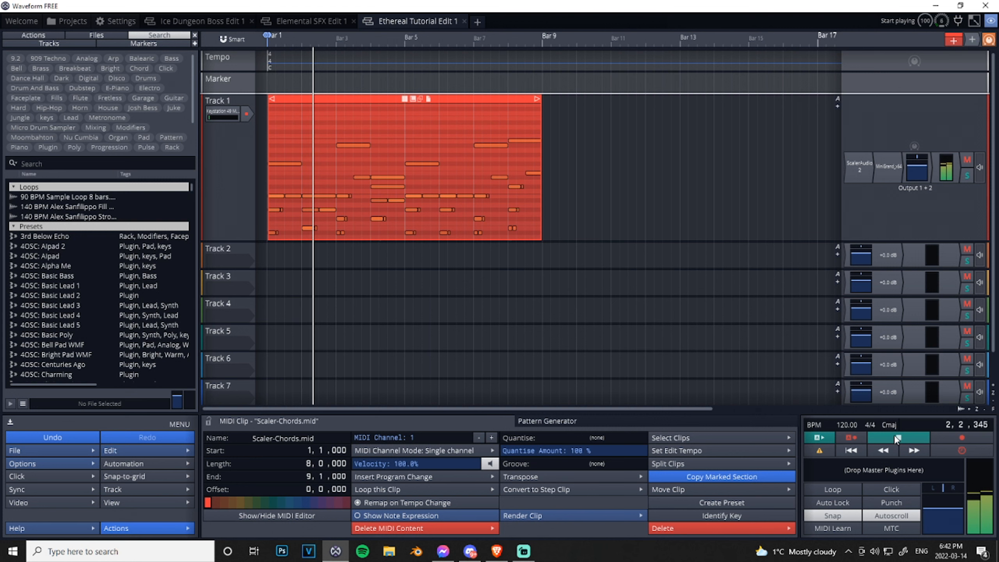
click(895, 435)
- Set Mini Grand's model to Atmo and its room to Soft, and start playback to hear the sound
double_click(886, 173)
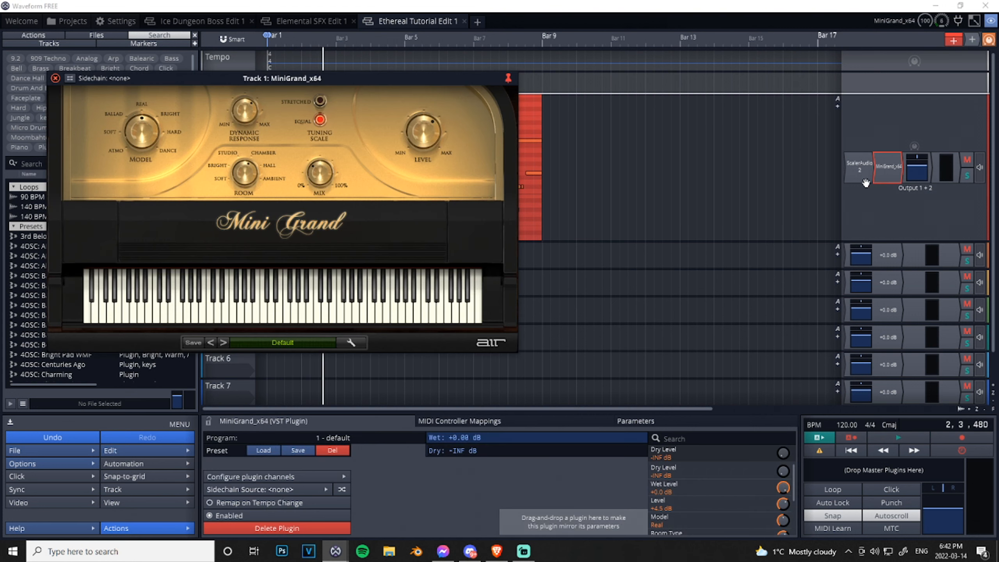
drag(264, 78, 317, 145)
click(185, 211)
click(277, 248)
click(891, 438)
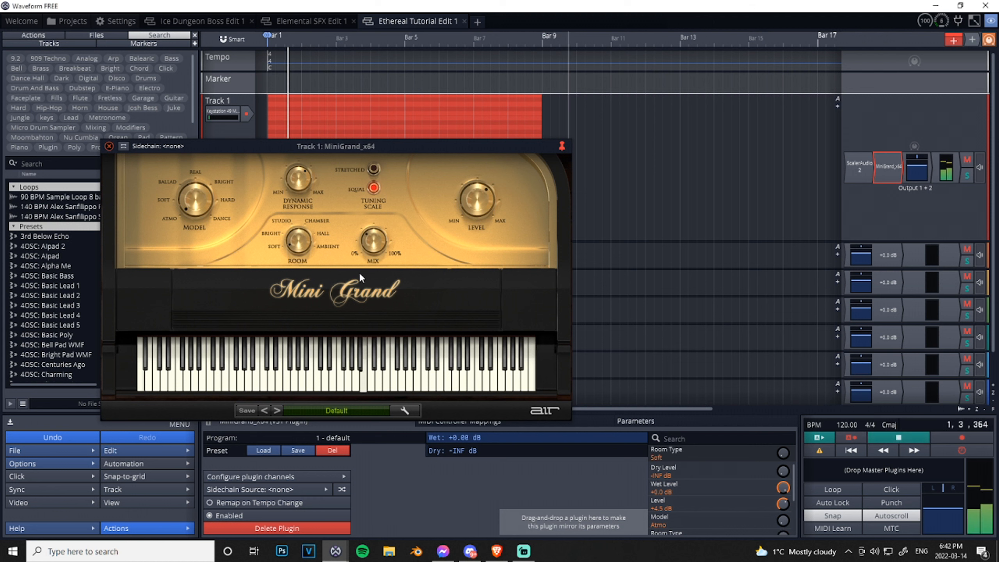
- Try Mini Grand's Soft model, choose Ballad with Stretched tuning, and stop playback near the start before closing the plugin
click(182, 203)
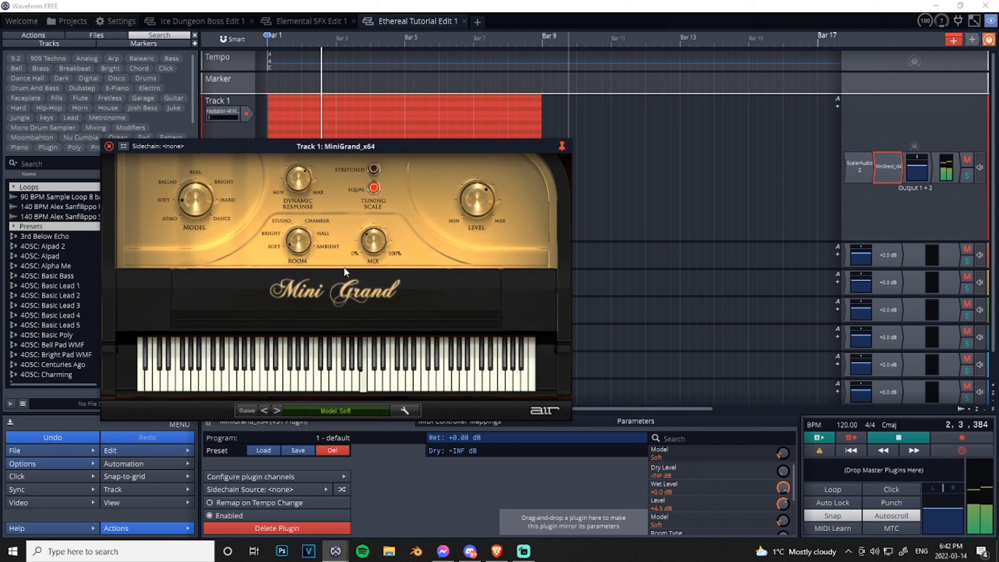
click(311, 245)
click(306, 232)
click(185, 193)
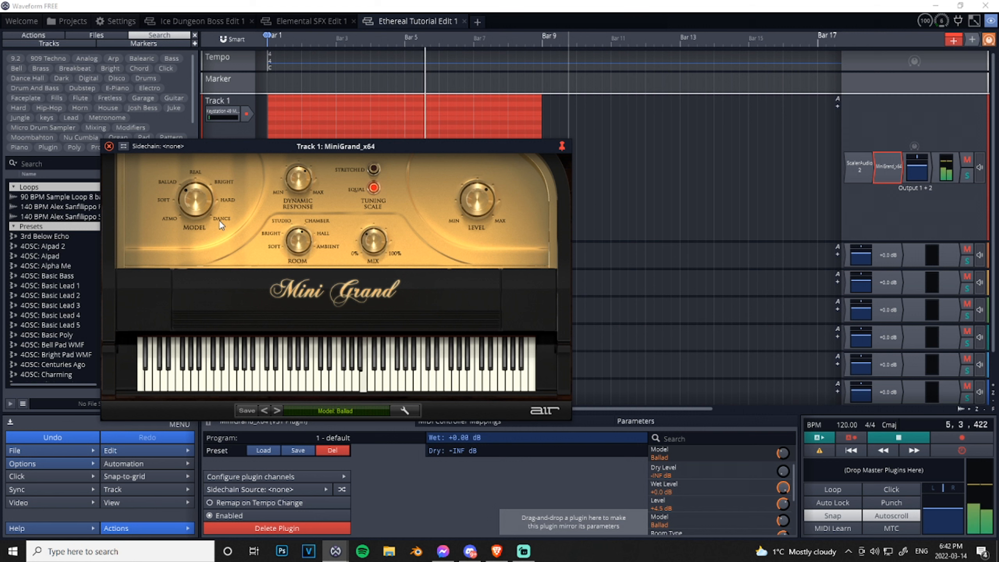
click(374, 170)
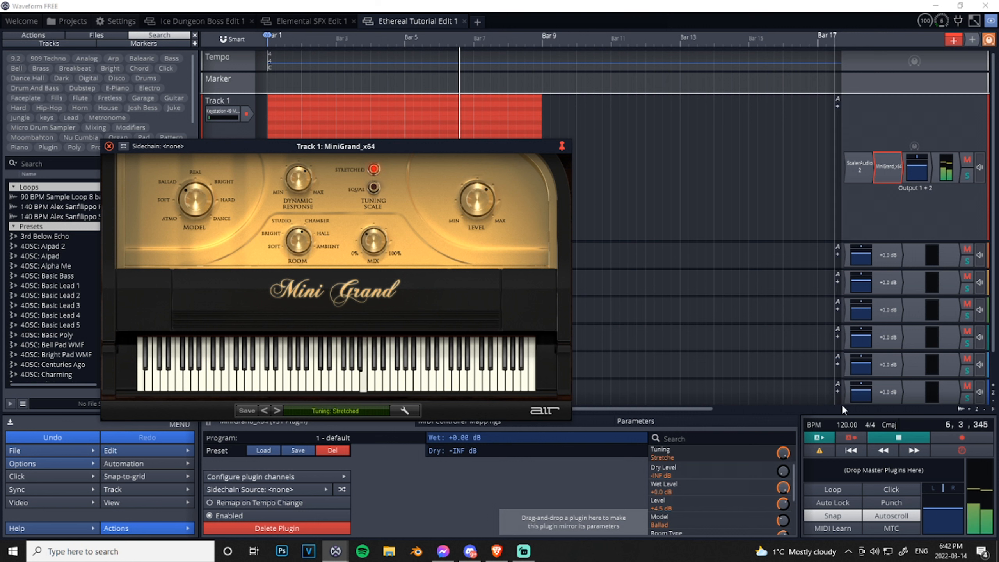
click(858, 453)
click(876, 440)
click(109, 146)
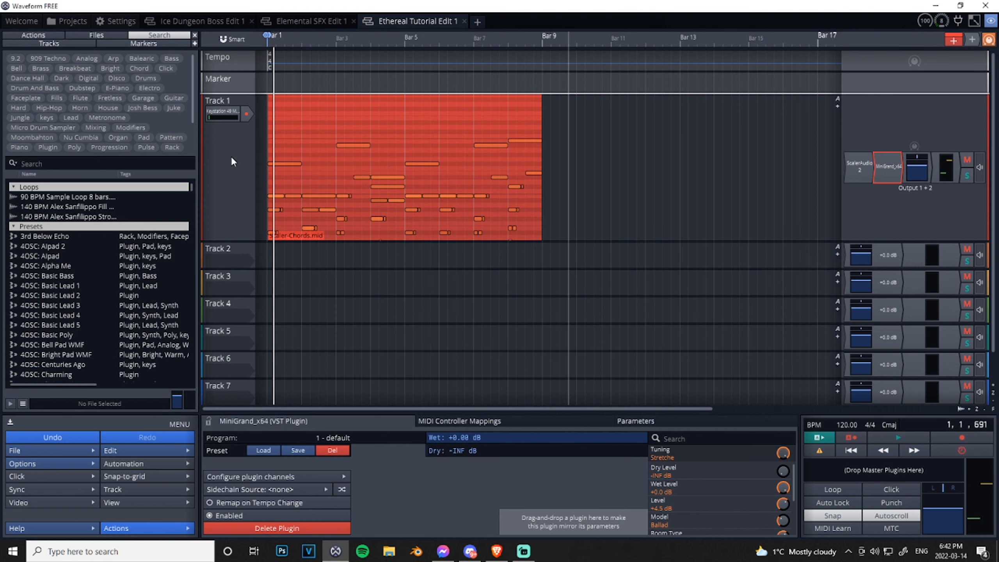
- Replace the Mini Grand plugin on Track 1 with Kontakt
right_click(885, 166)
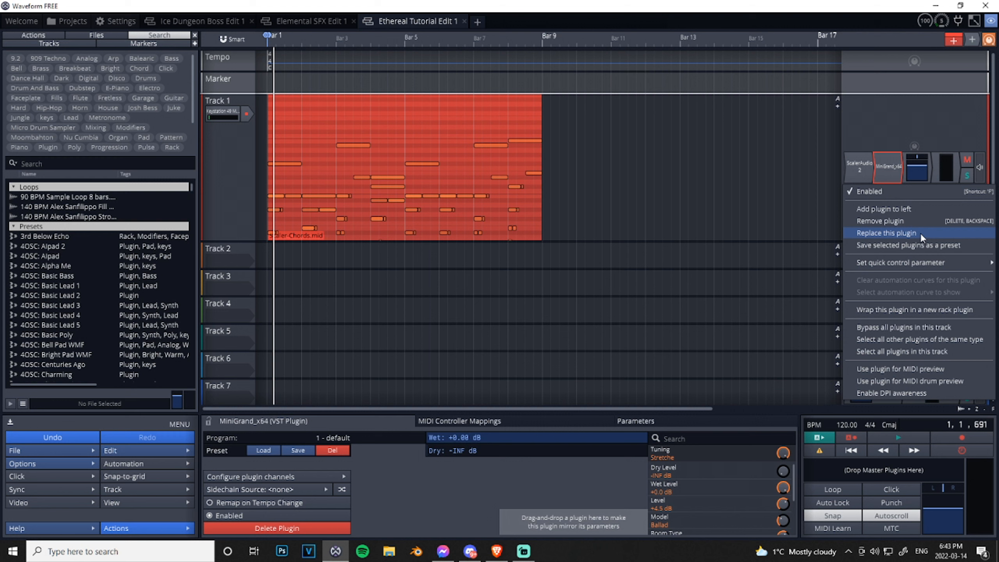
click(921, 233)
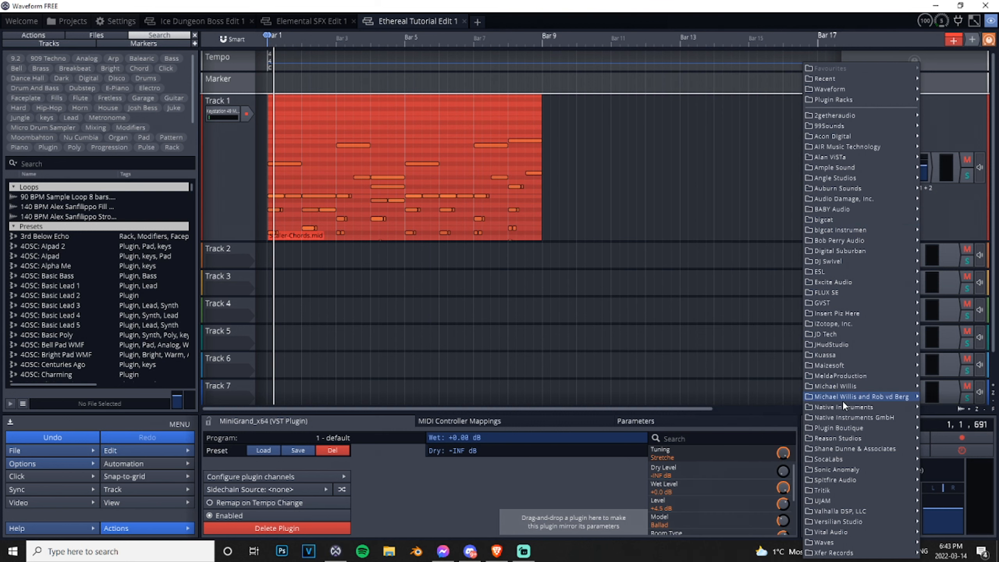
mouse_move(853, 406)
click(767, 397)
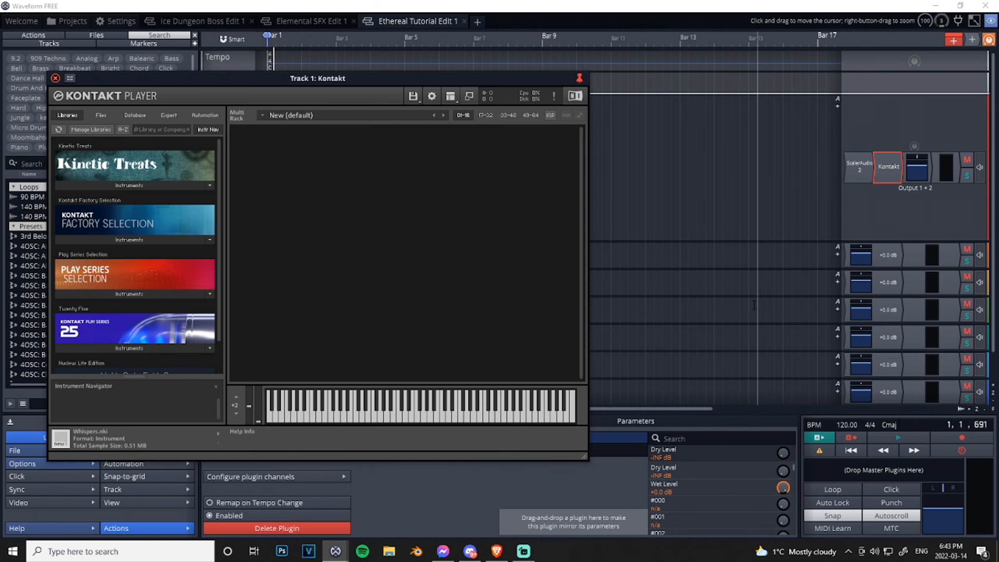
- Load Nucleus LE - 01 Strings - Full Ens from the Nucleus Lite Edition library and briefly play the clip with the Sustained articulation
scroll(126, 323, down, 2)
click(139, 361)
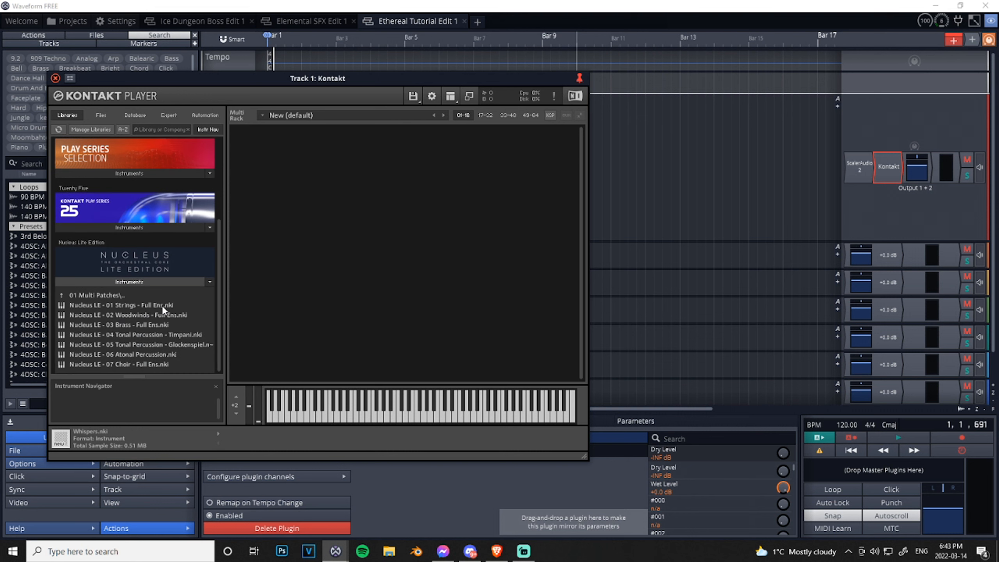
double_click(132, 308)
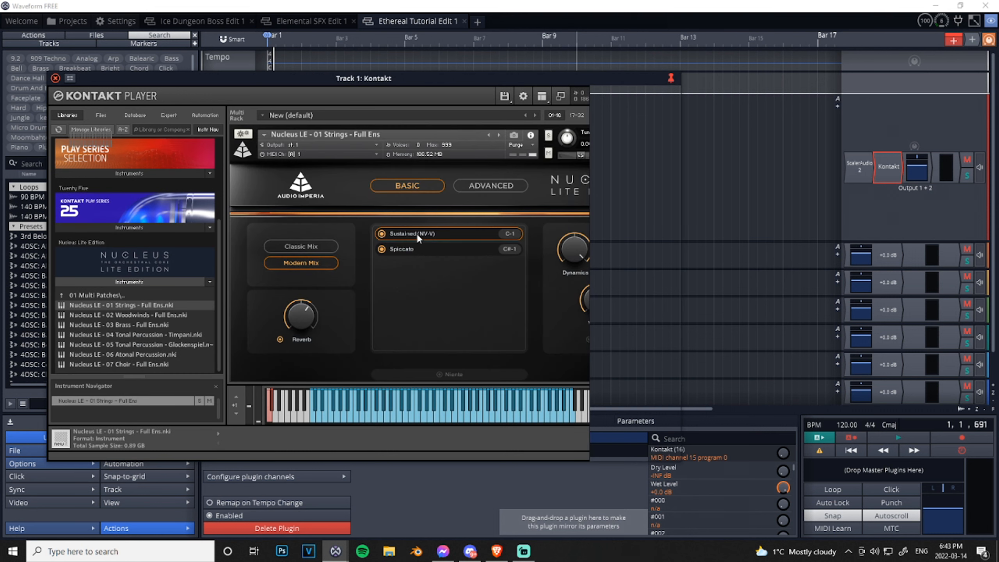
click(898, 438)
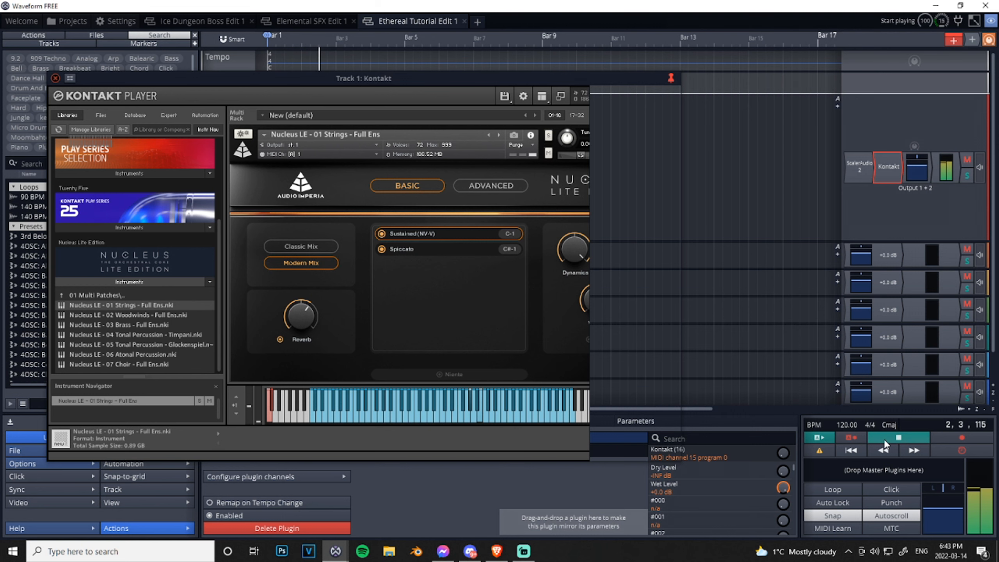
click(884, 439)
- Switch the strings to the Spiccato articulation and audition the clip from bar 1, closing Kontakt when done
click(56, 78)
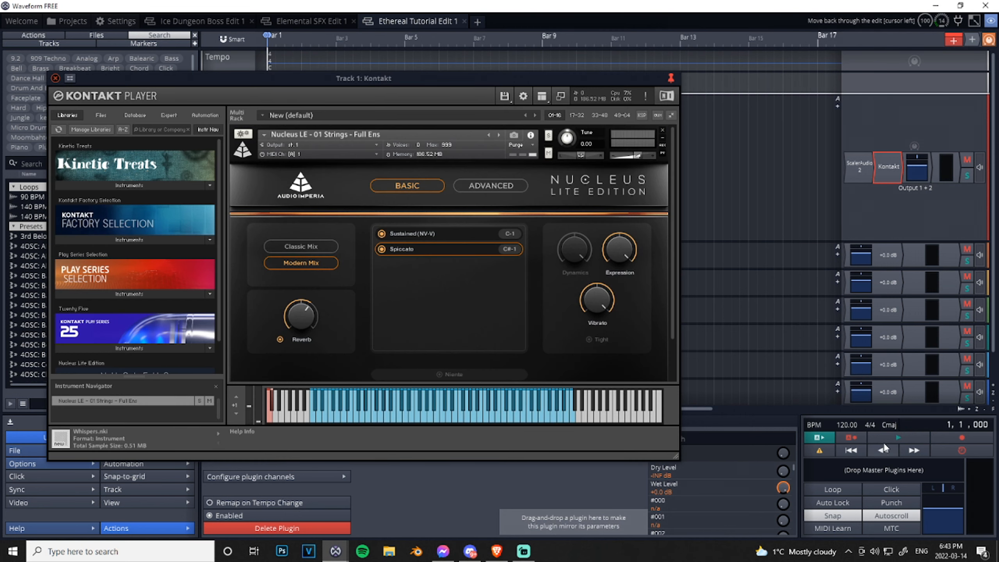
click(884, 441)
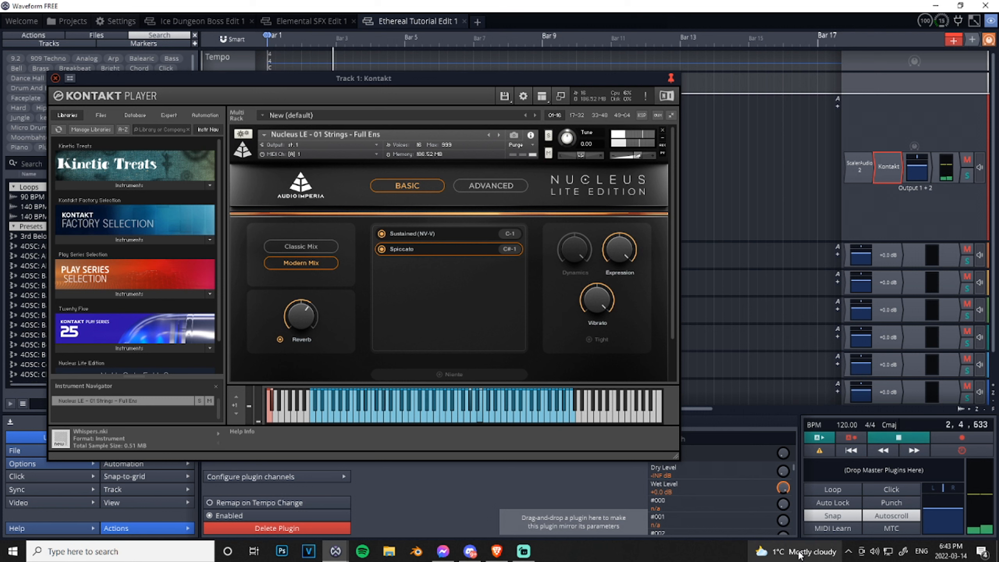
mouse_move(796, 551)
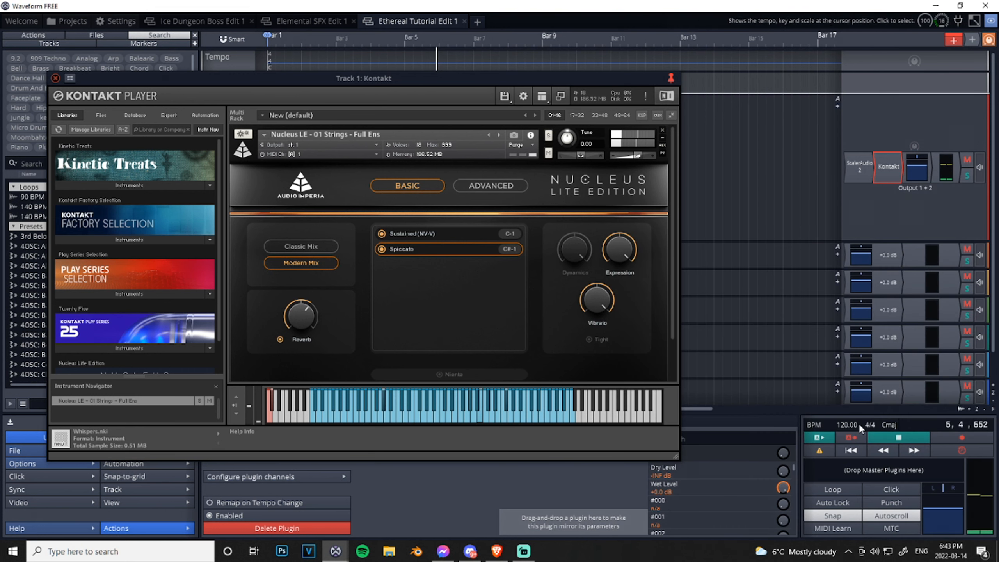
click(879, 440)
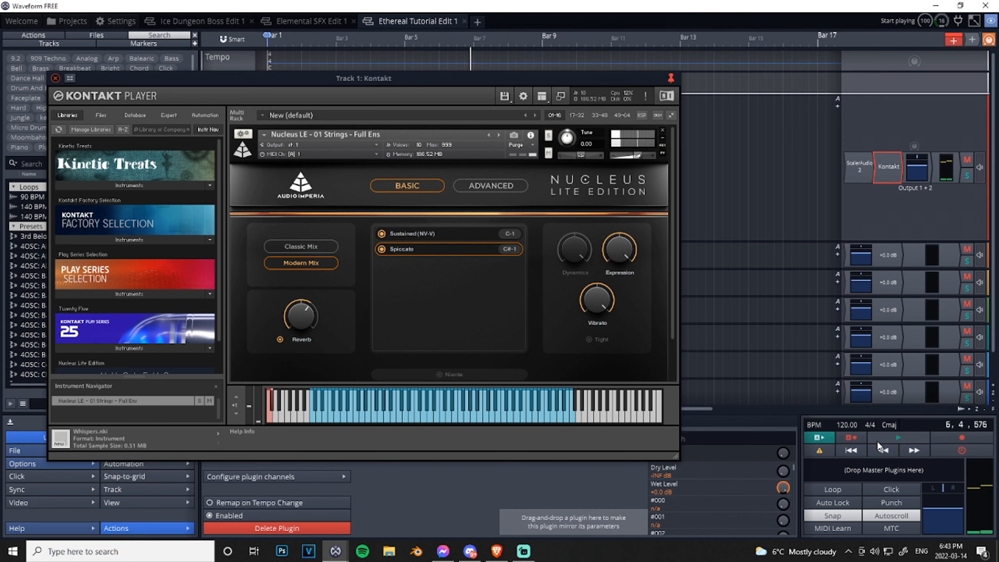
click(55, 78)
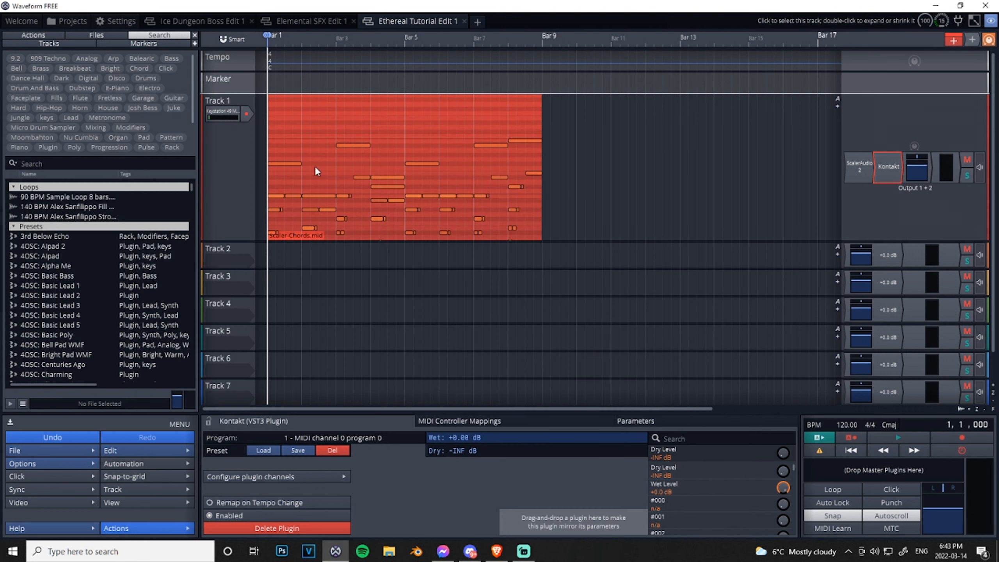
- Reopen ScalerAudio 2 on Track 1 and review its Pad, Main, Edit, Chord and Mod pages before closing it
double_click(860, 170)
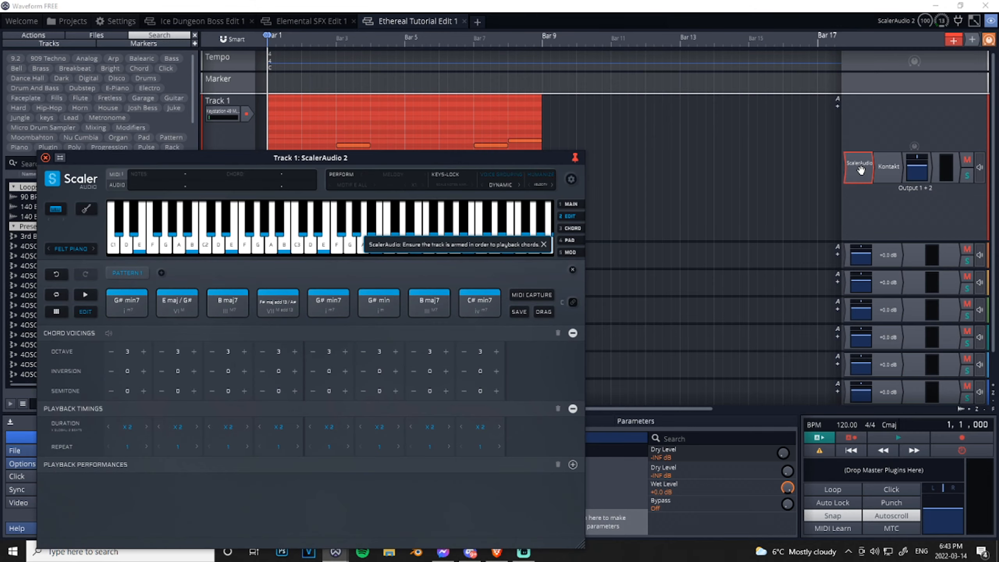
drag(346, 157, 401, 93)
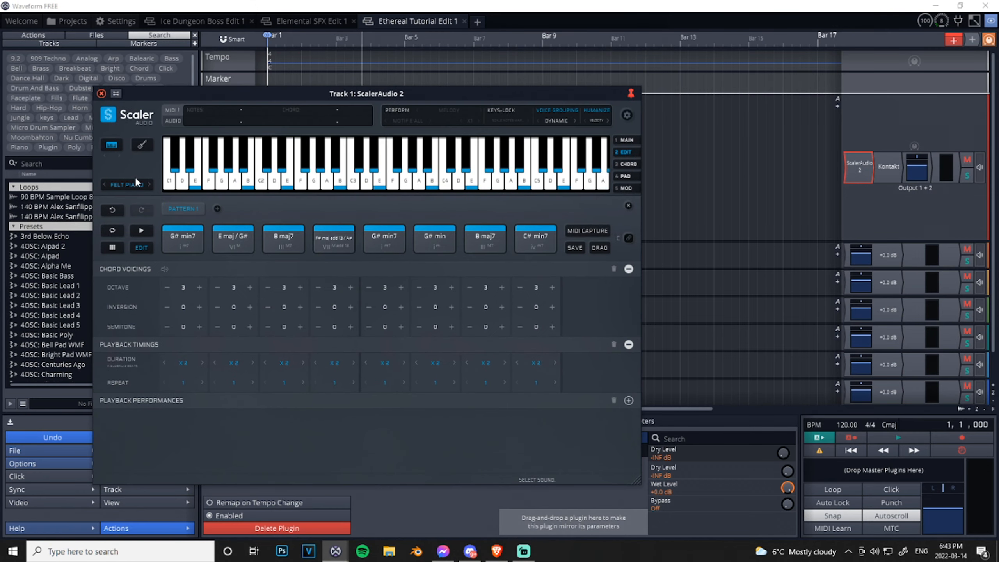
click(113, 246)
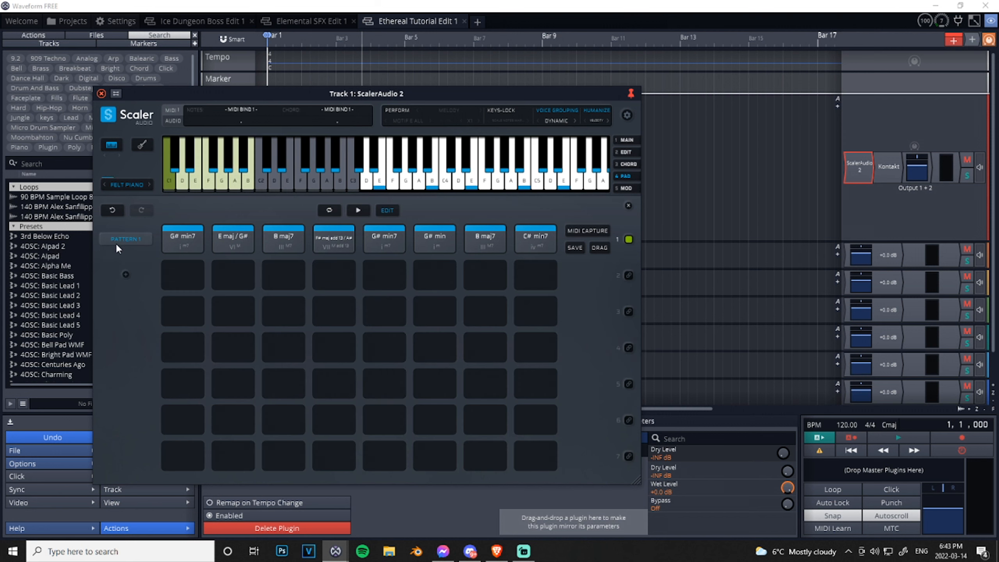
click(631, 207)
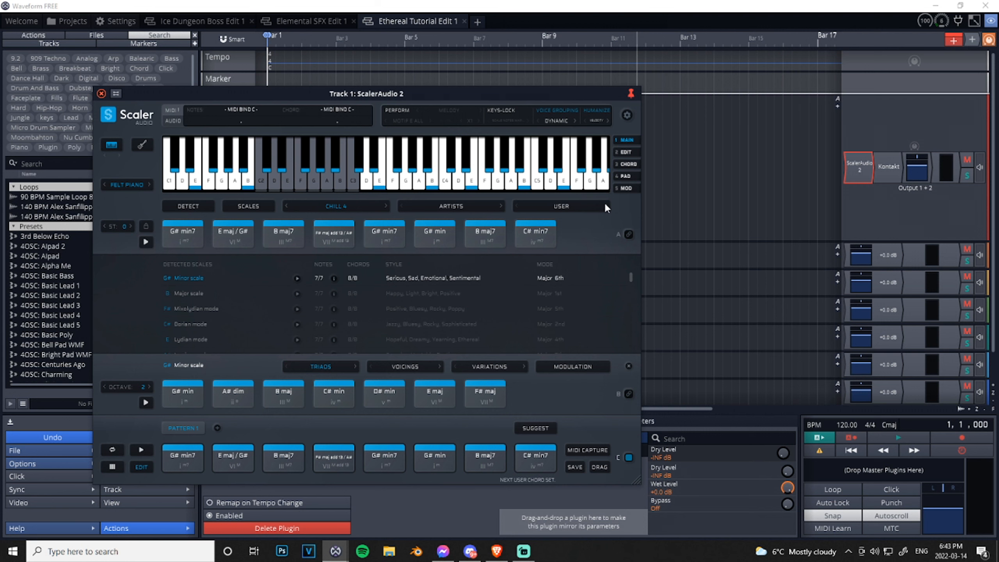
click(627, 151)
click(632, 165)
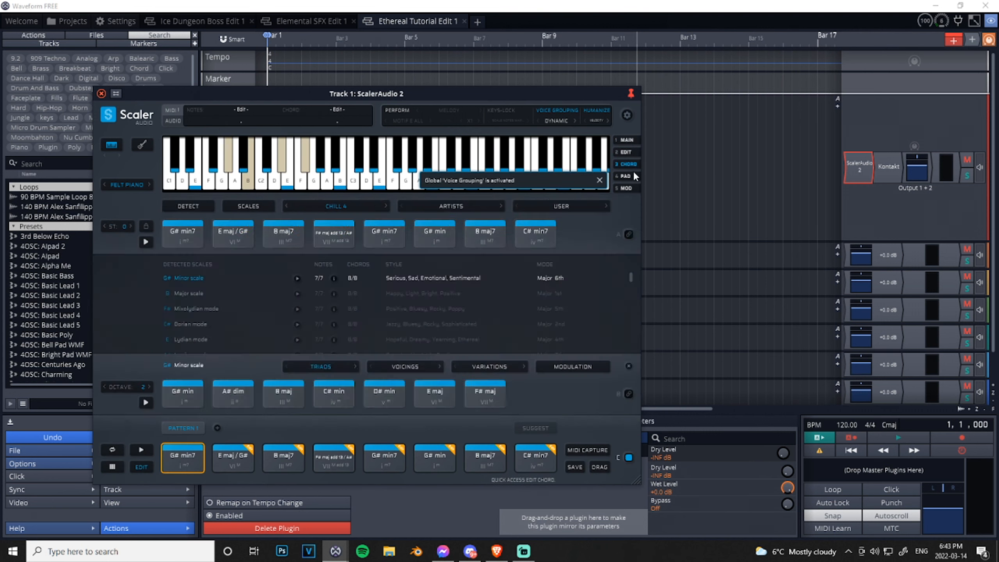
click(631, 176)
click(630, 187)
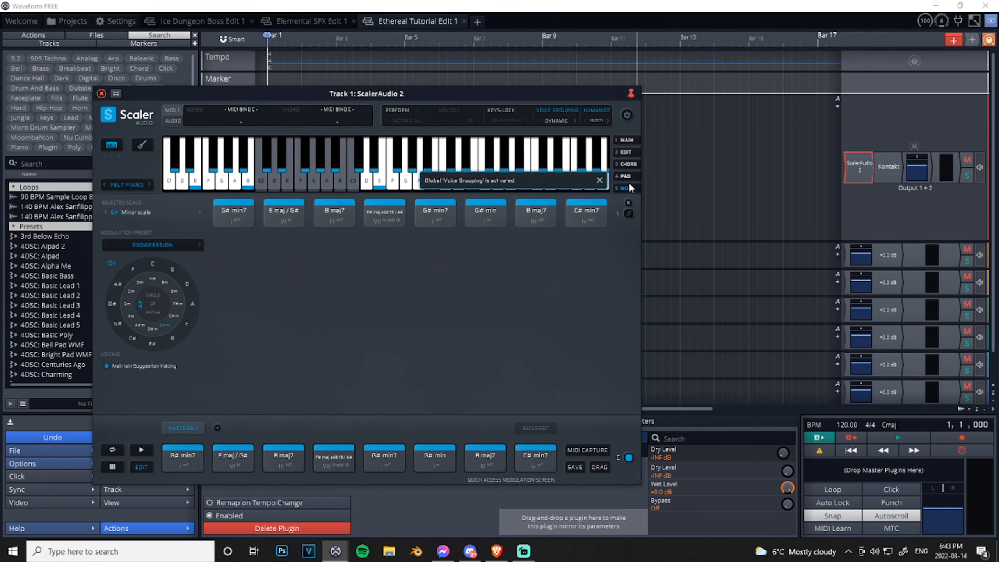
click(634, 142)
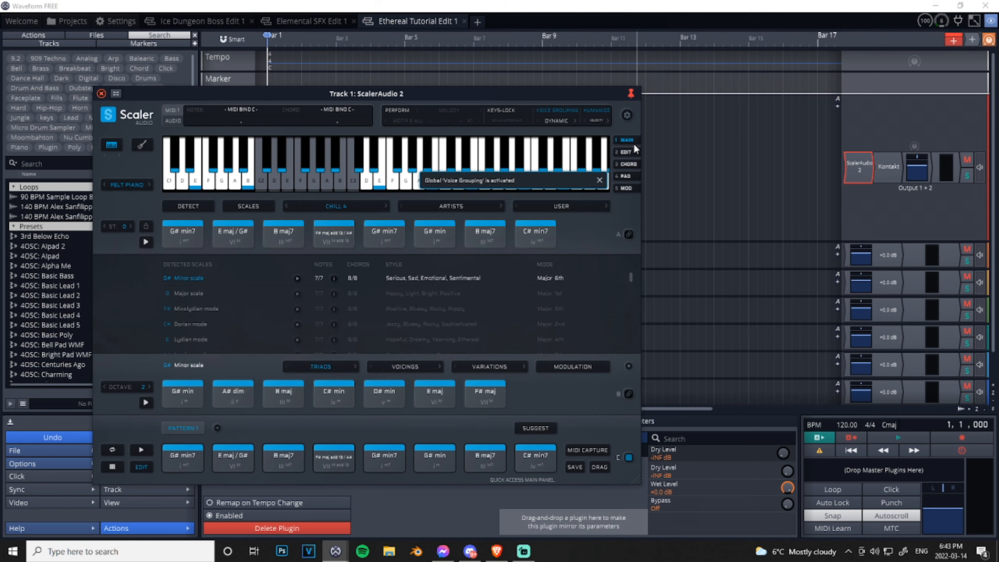
click(102, 94)
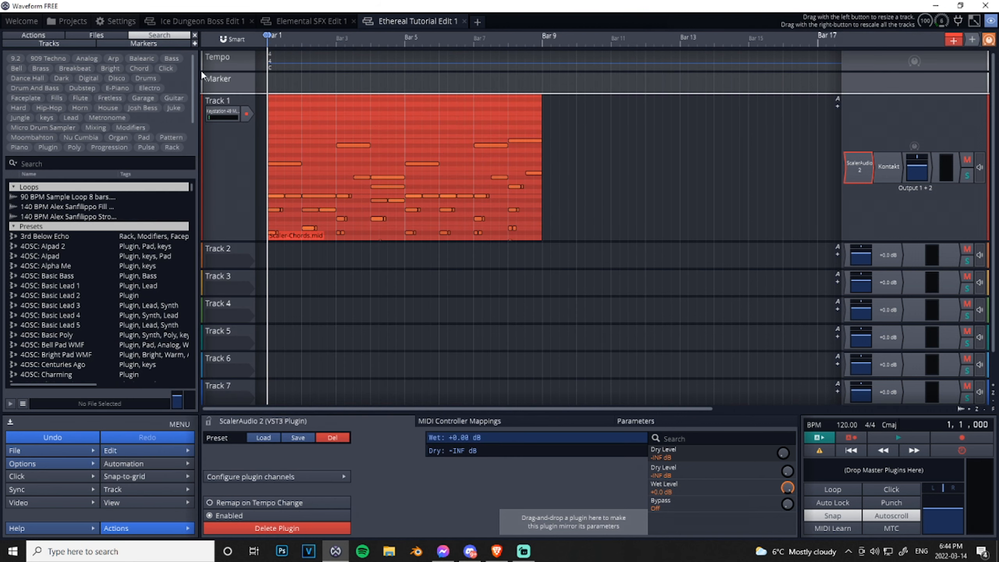